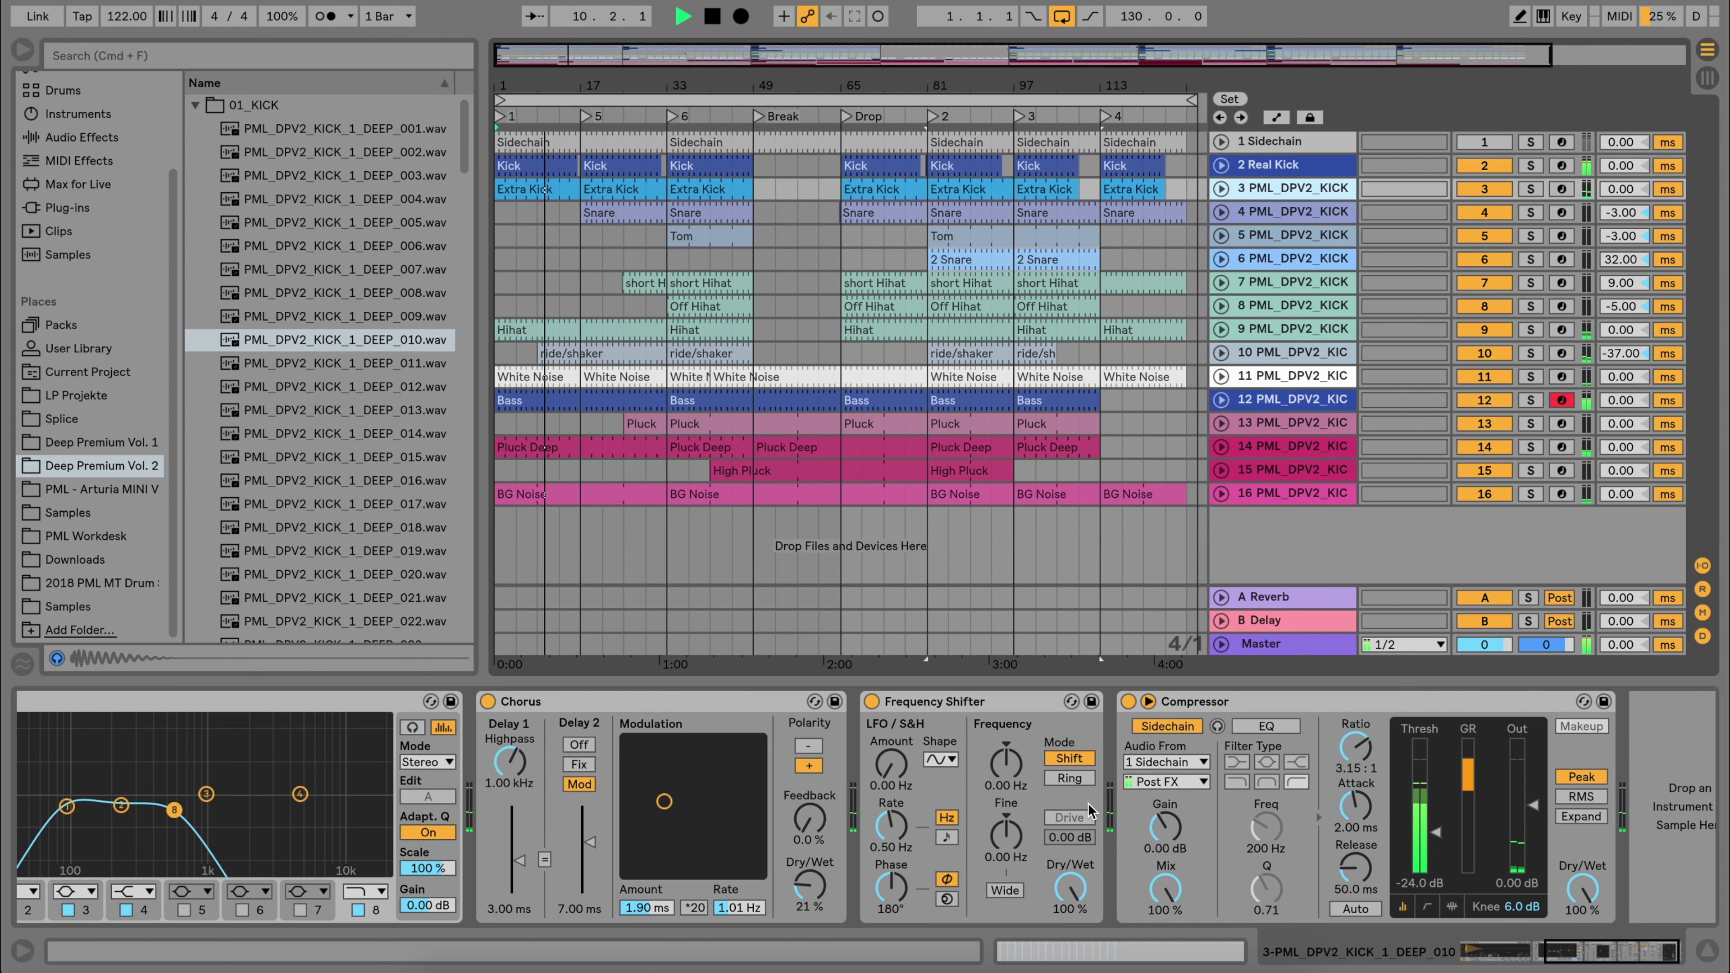
- Show the Extra Kick track's devices and inspect the MIDI notes of its first clip in the piano roll
{"action": "left_click", "coordinate": [626, 183]}
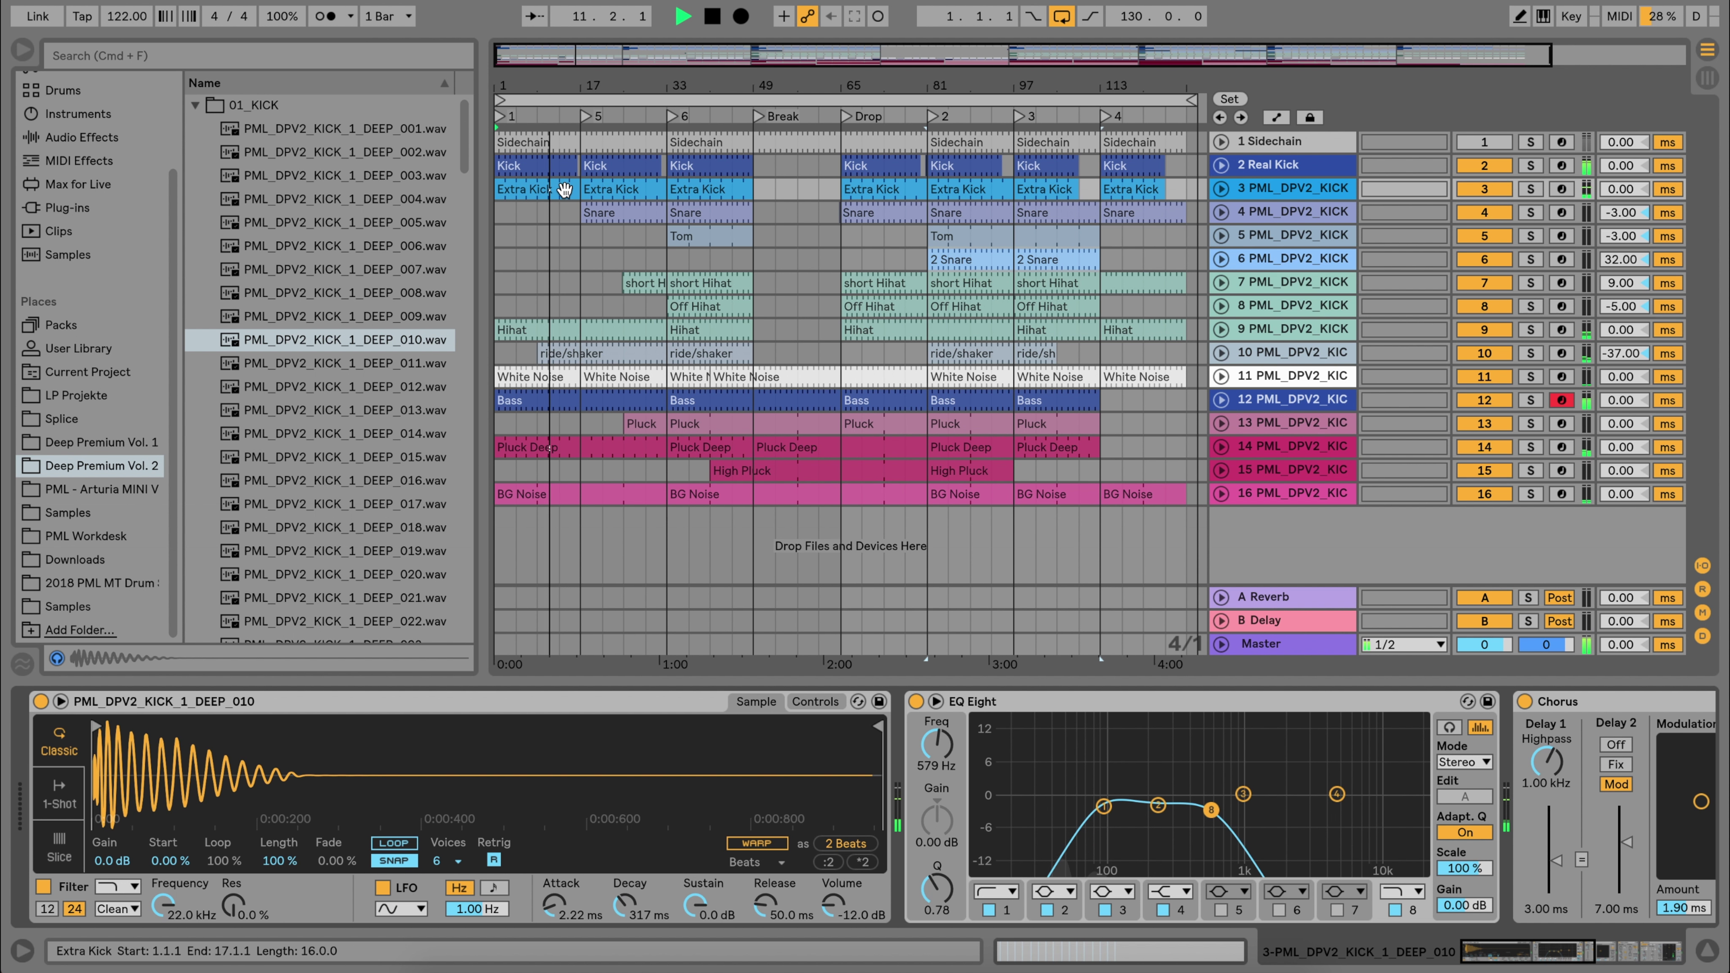
{"action": "double_click", "coordinate": [563, 189]}
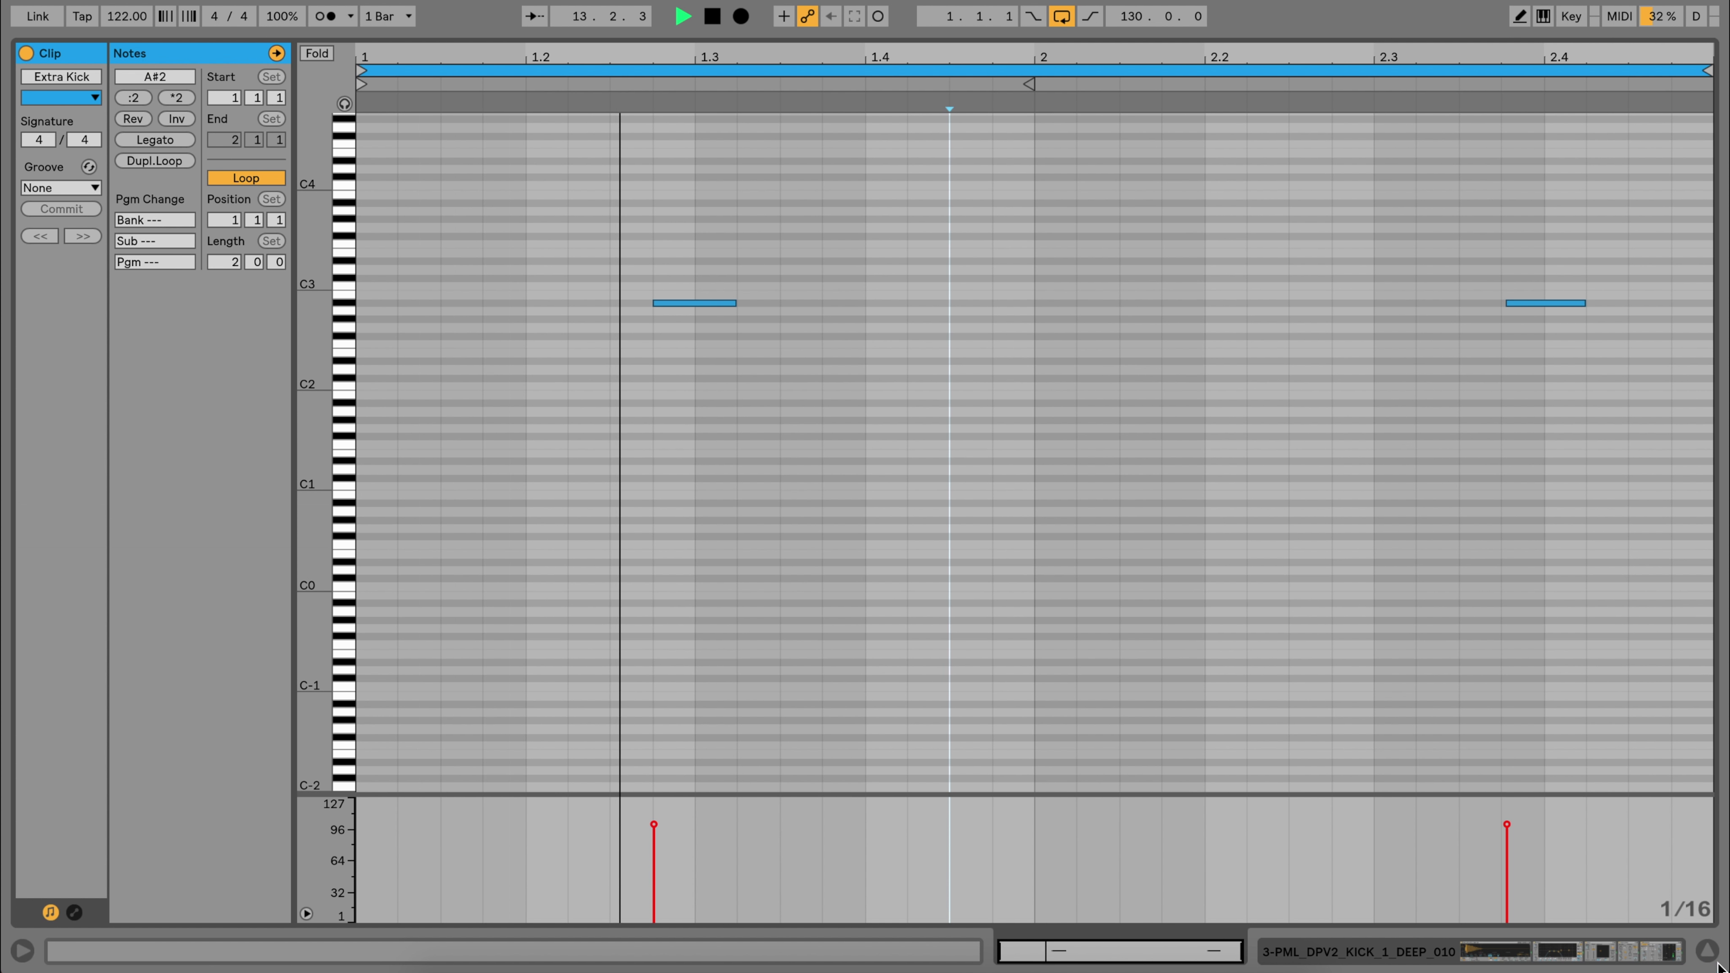
{"action": "left_click", "coordinate": [1707, 948]}
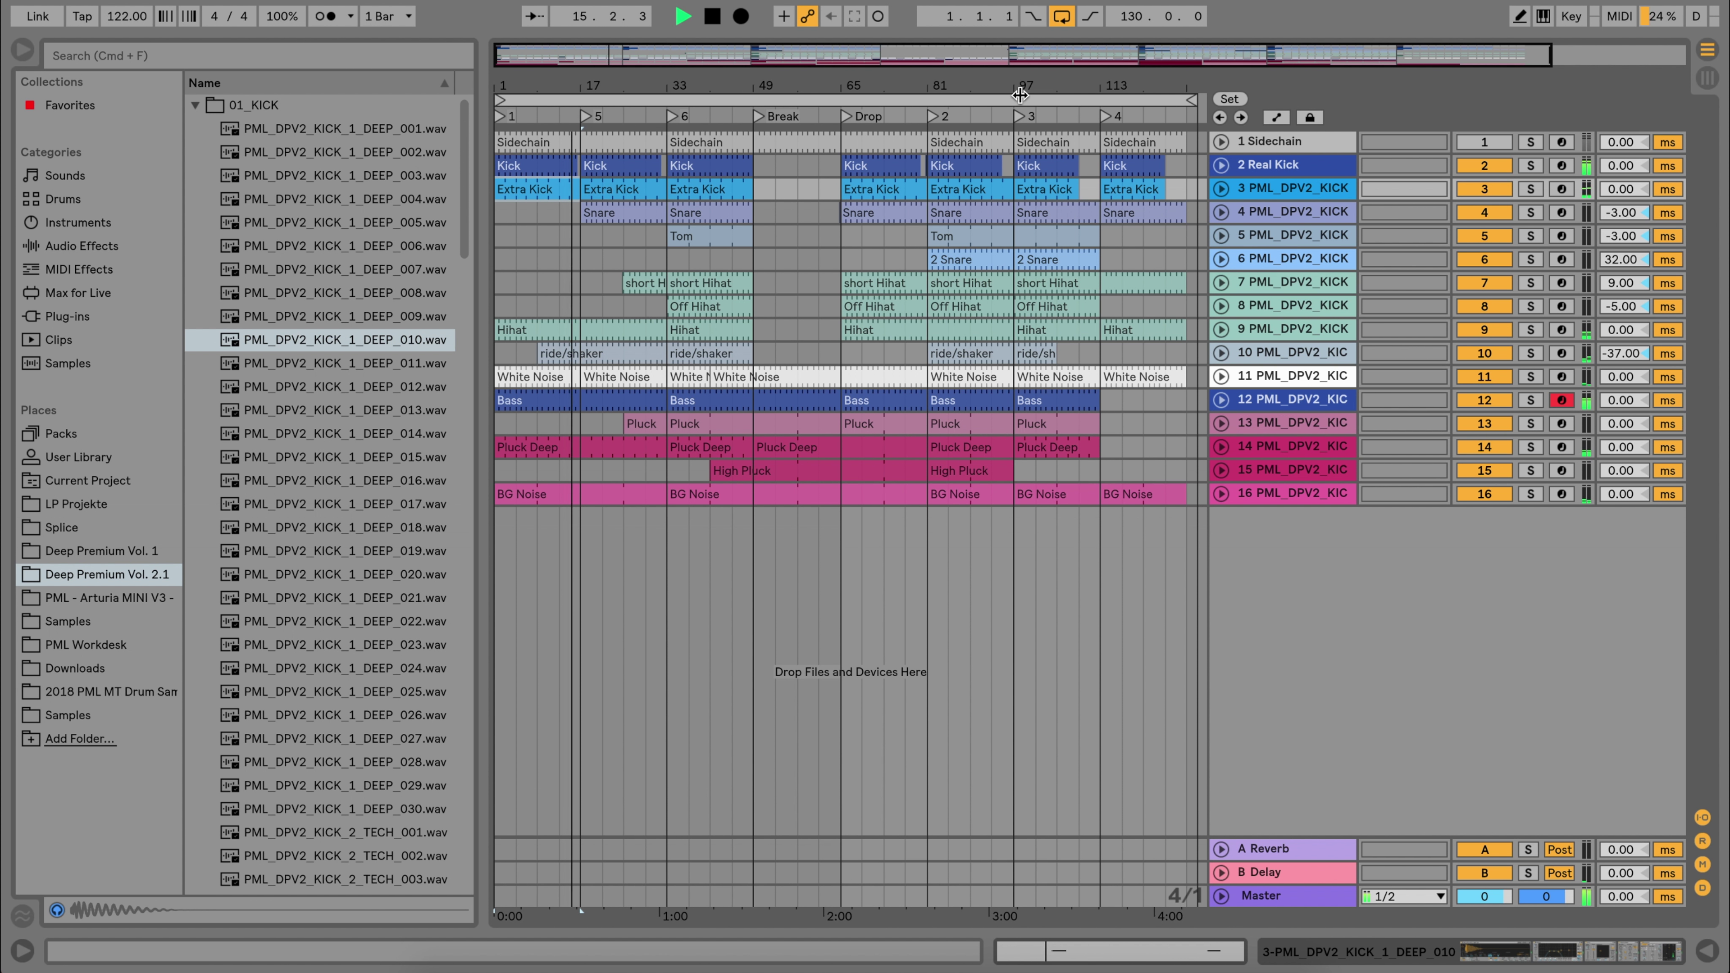
- Examine the full device chain of the Hihat track 9, from the kick sample in Simpler through to the last Compressor
{"action": "double_click", "coordinate": [1274, 328]}
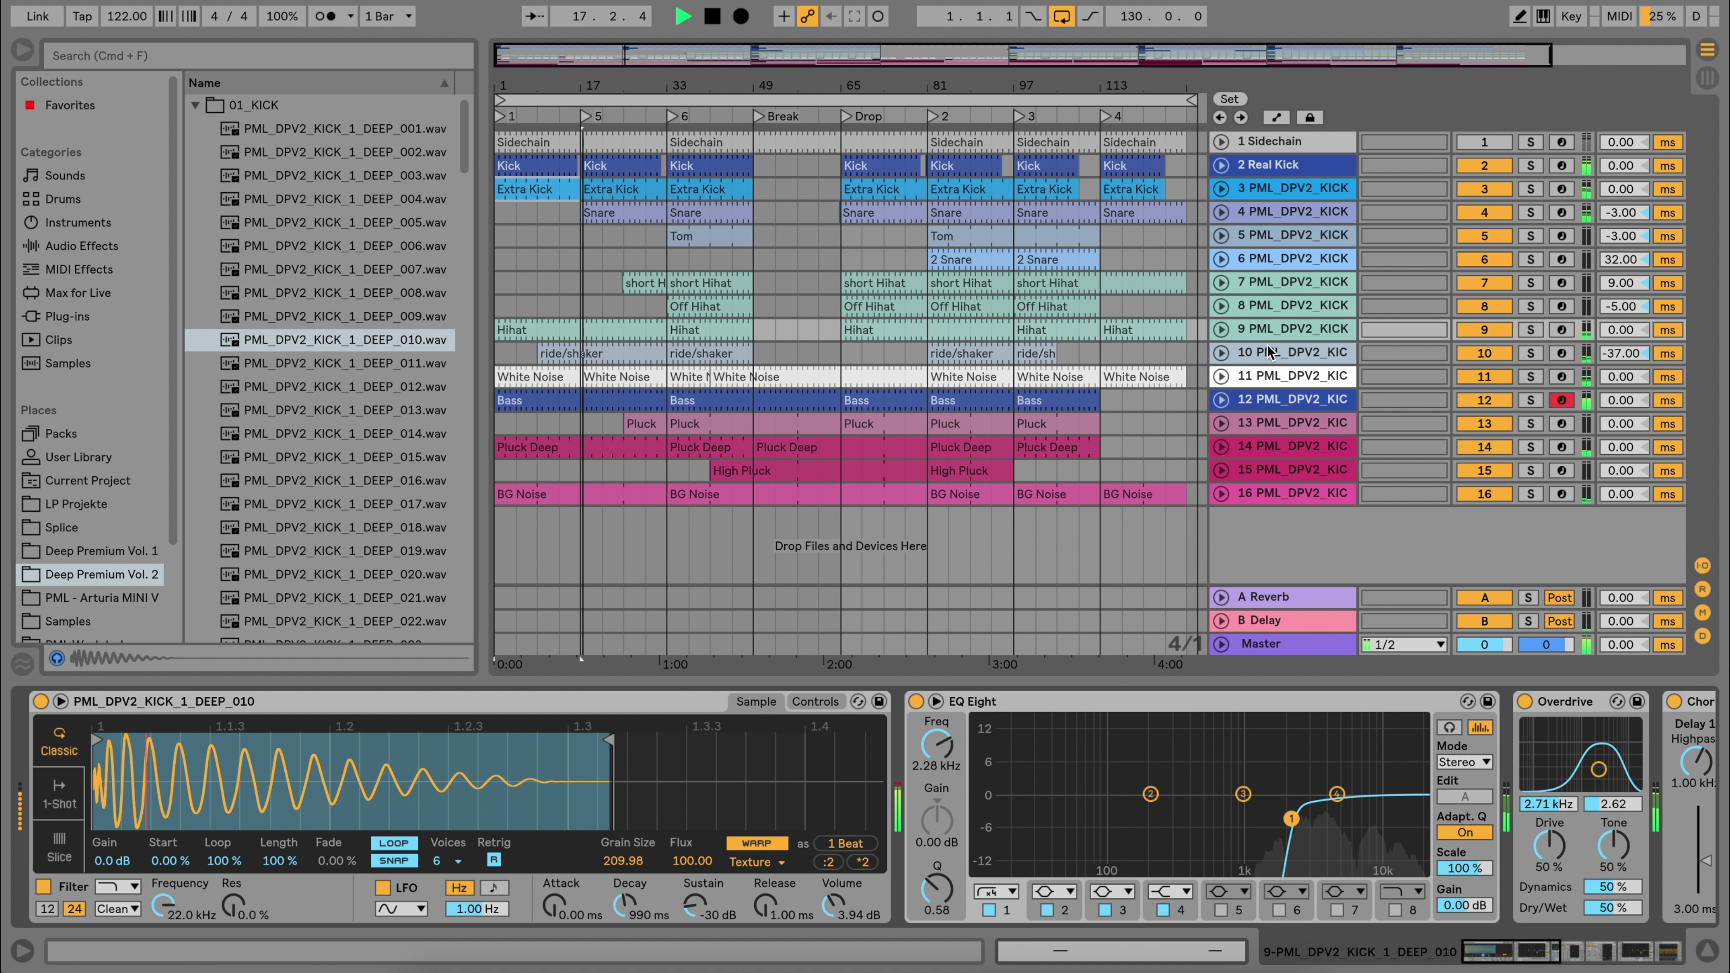
{"action": "scroll", "coordinate": [1225, 759], "scroll_direction": "right", "scroll_amount": 5}
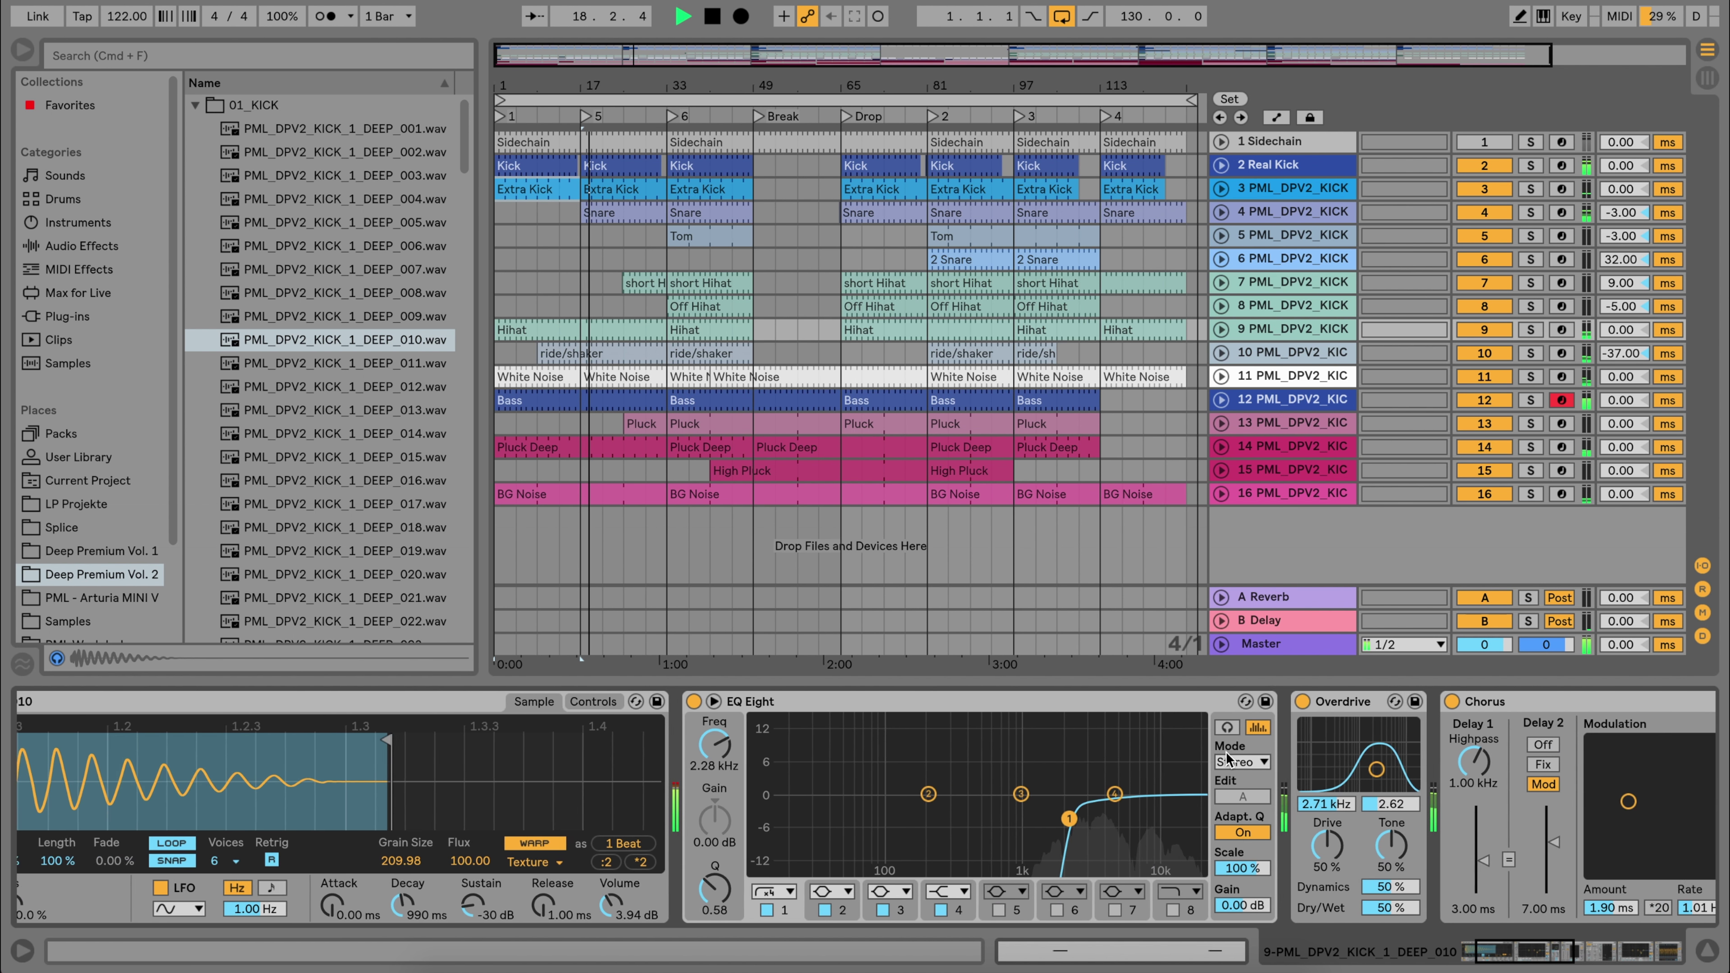
{"action": "scroll", "coordinate": [1229, 758], "scroll_direction": "right", "scroll_amount": 5}
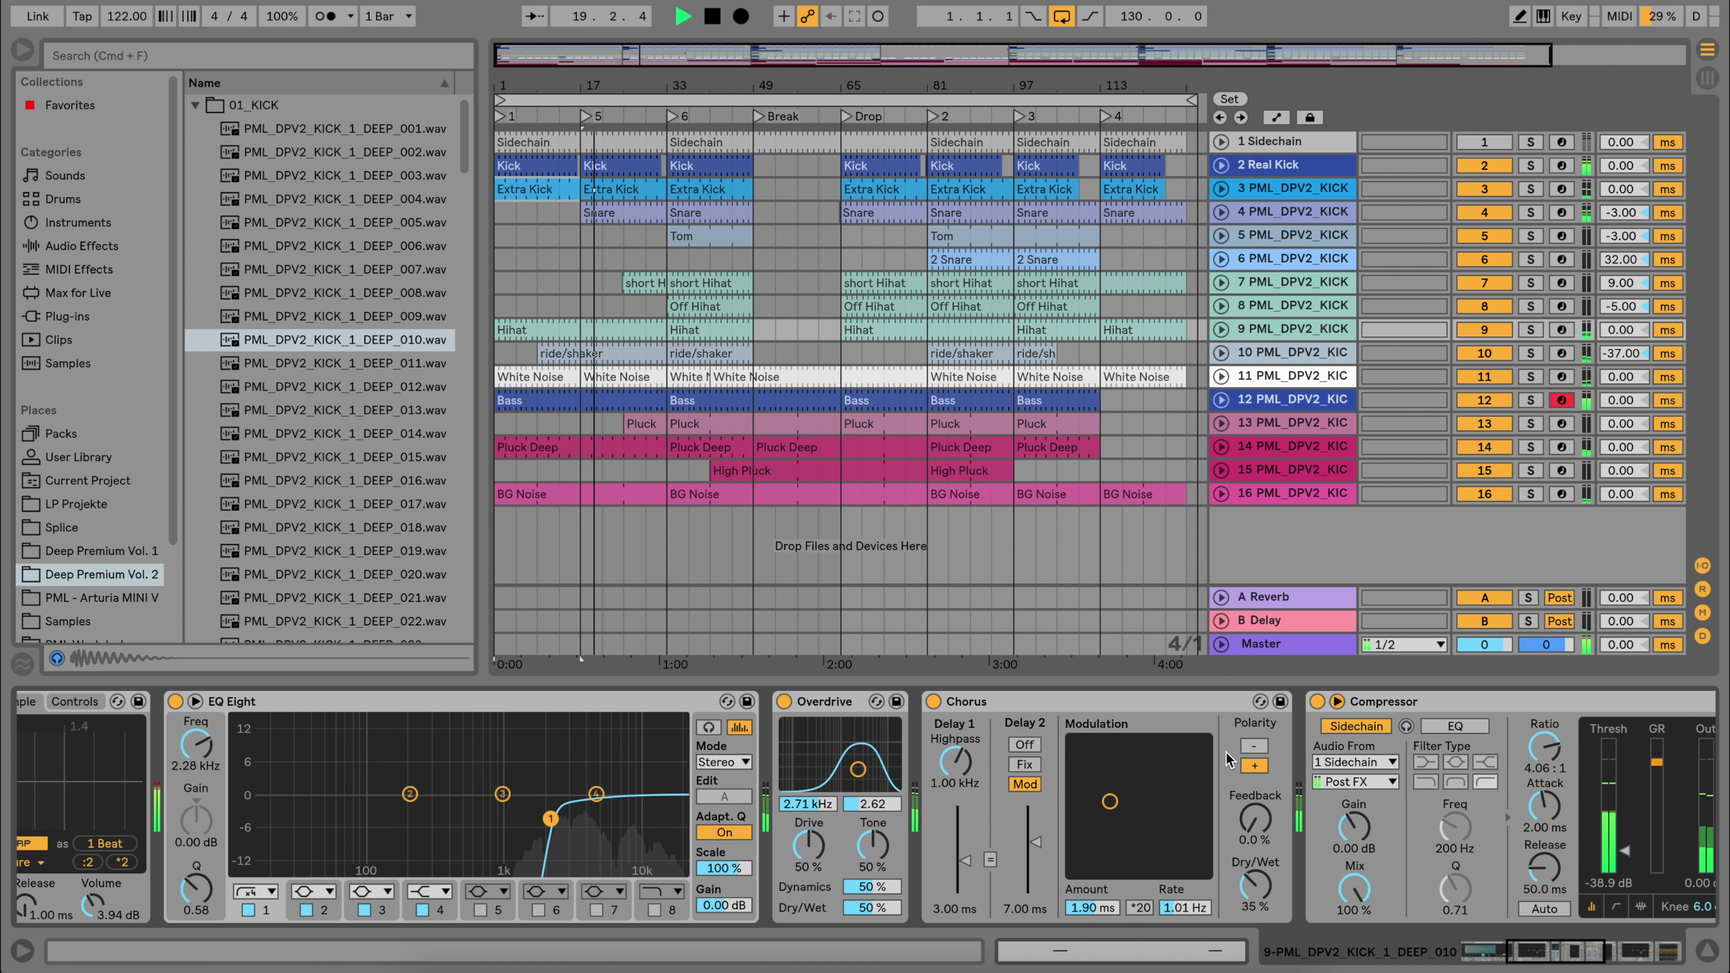
{"action": "scroll", "coordinate": [1229, 759], "scroll_direction": "right", "scroll_amount": 5}
{"action": "scroll", "coordinate": [1228, 757], "scroll_direction": "right", "scroll_amount": 1}
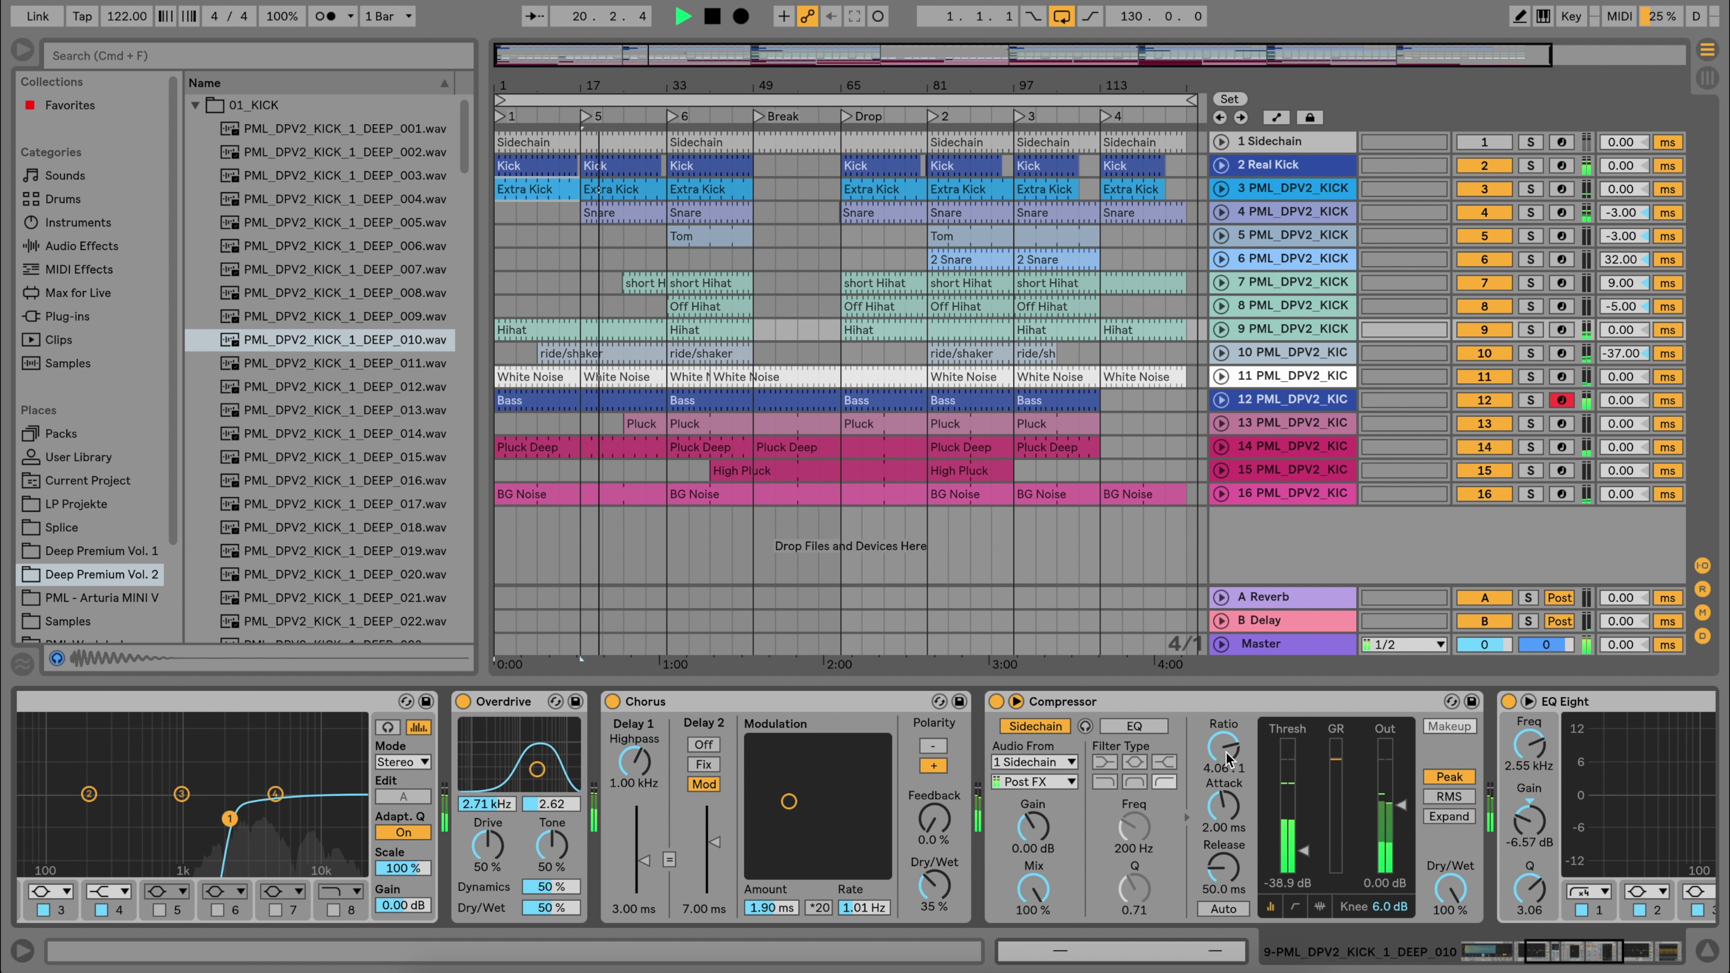
{"action": "scroll", "coordinate": [1226, 760], "scroll_direction": "right", "scroll_amount": 3}
{"action": "scroll", "coordinate": [1225, 760], "scroll_direction": "right", "scroll_amount": 3}
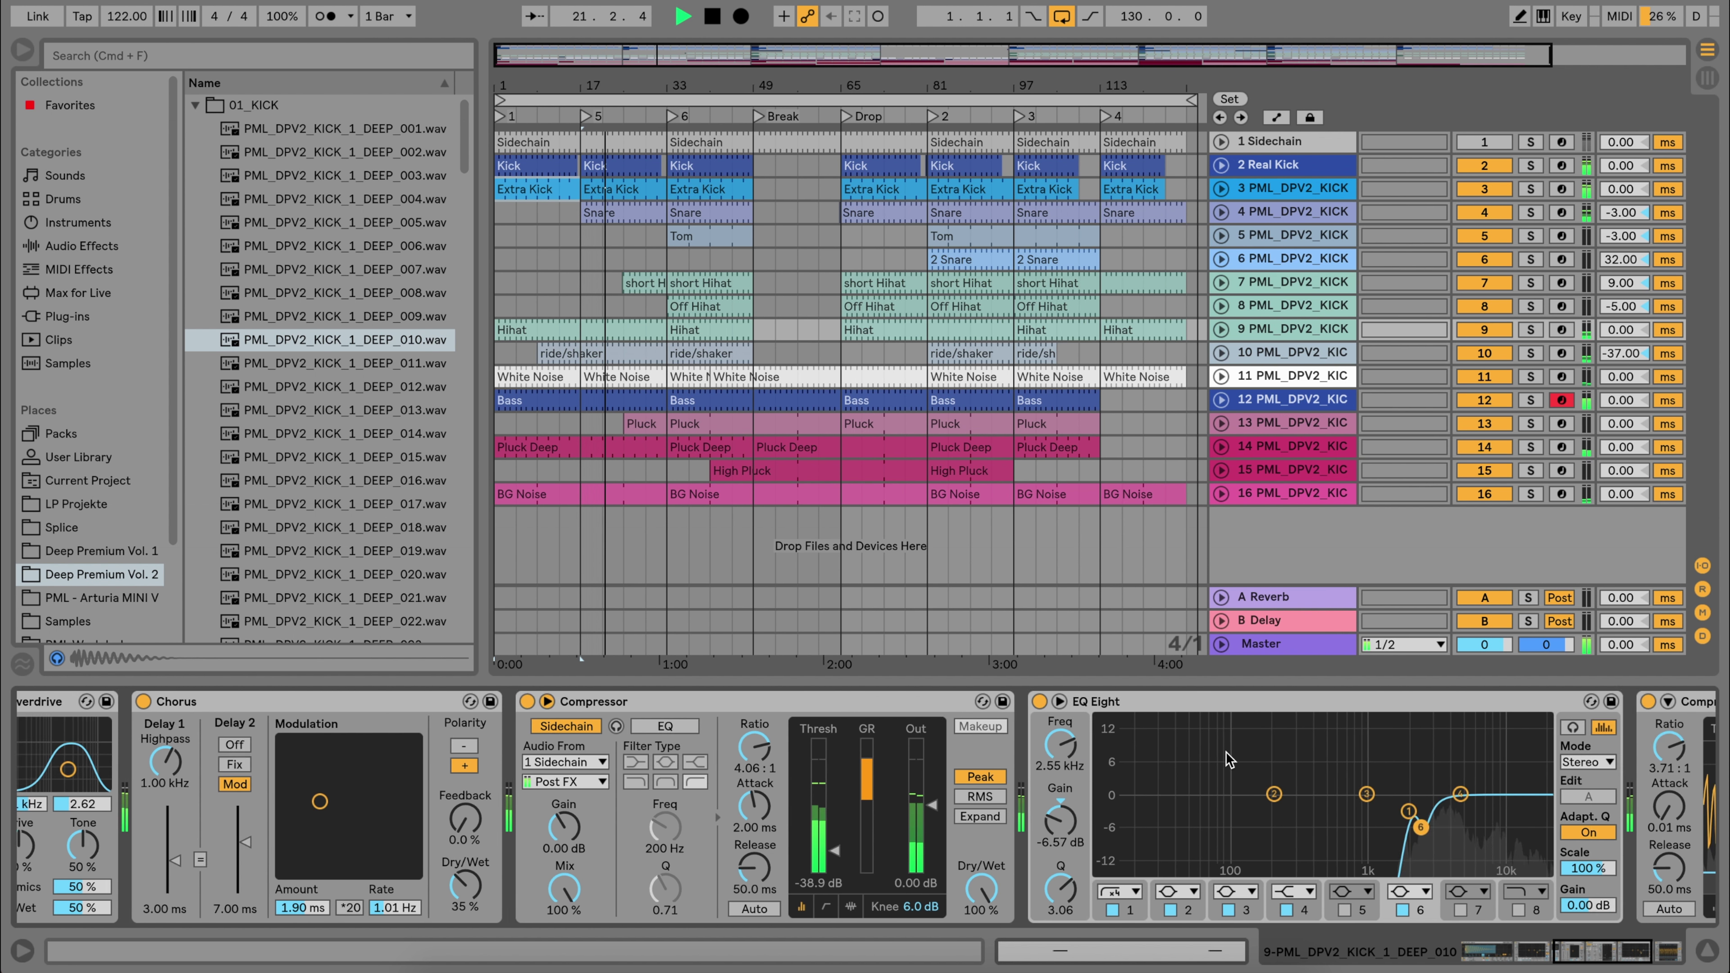
{"action": "scroll", "coordinate": [1229, 758], "scroll_direction": "right", "scroll_amount": 3}
{"action": "scroll", "coordinate": [1229, 759], "scroll_direction": "right", "scroll_amount": 3}
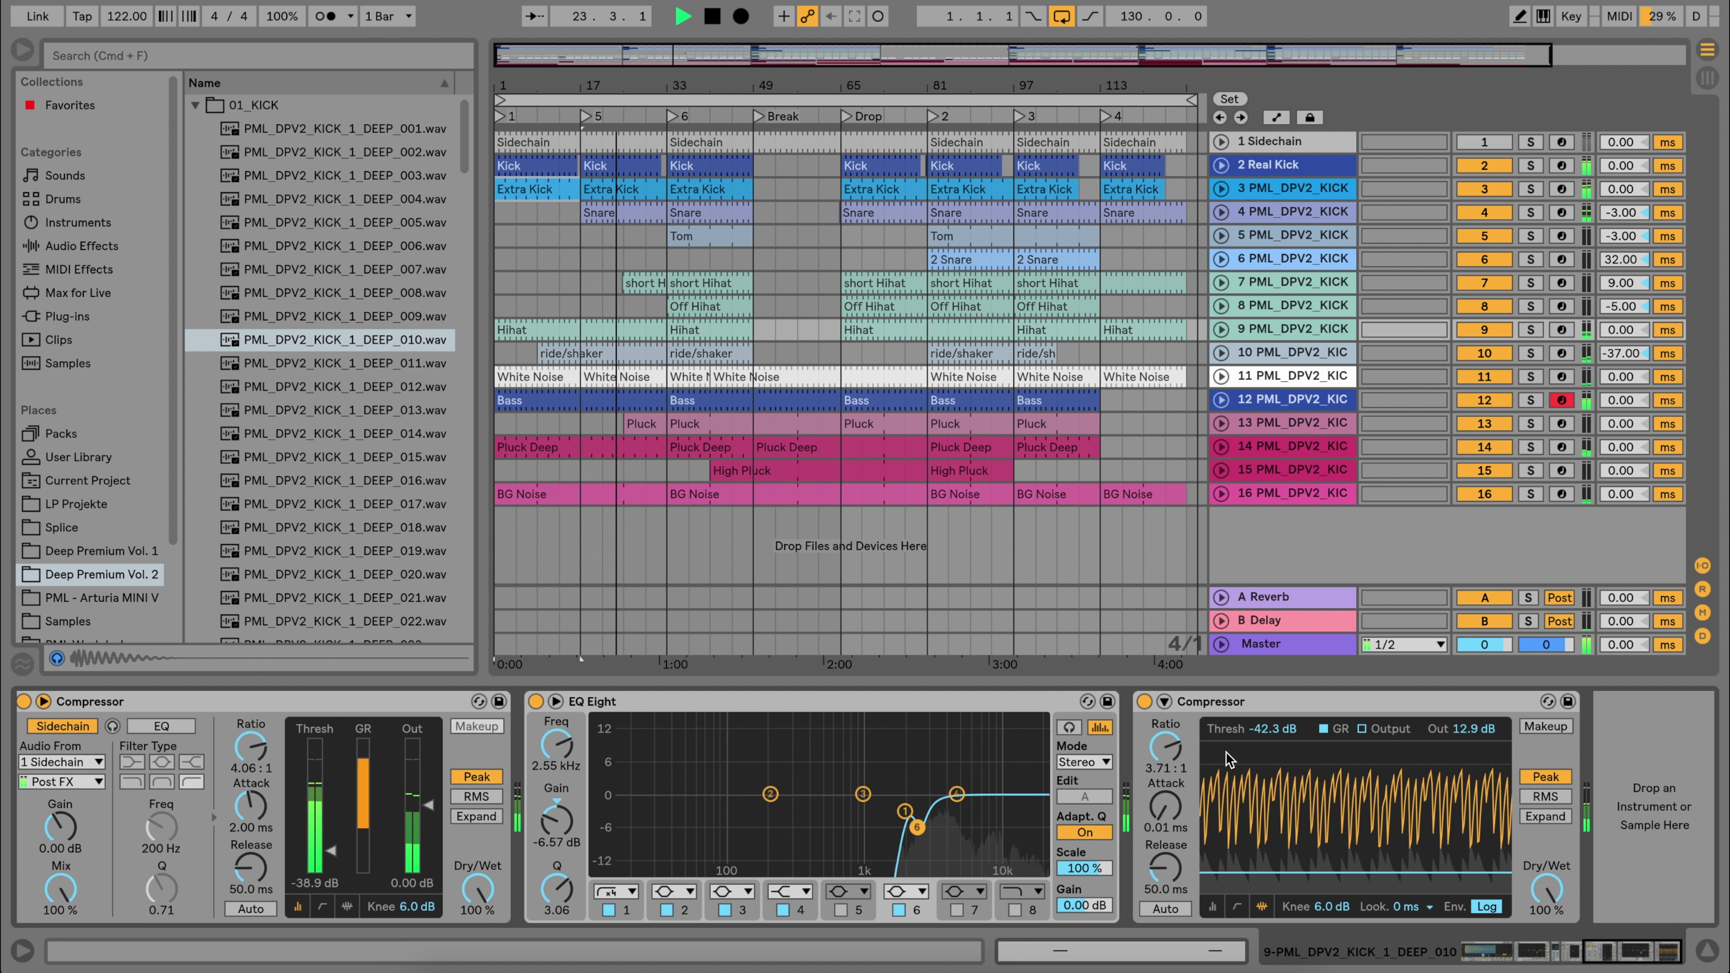
{"action": "scroll", "coordinate": [1228, 758], "scroll_direction": "left", "scroll_amount": 10}
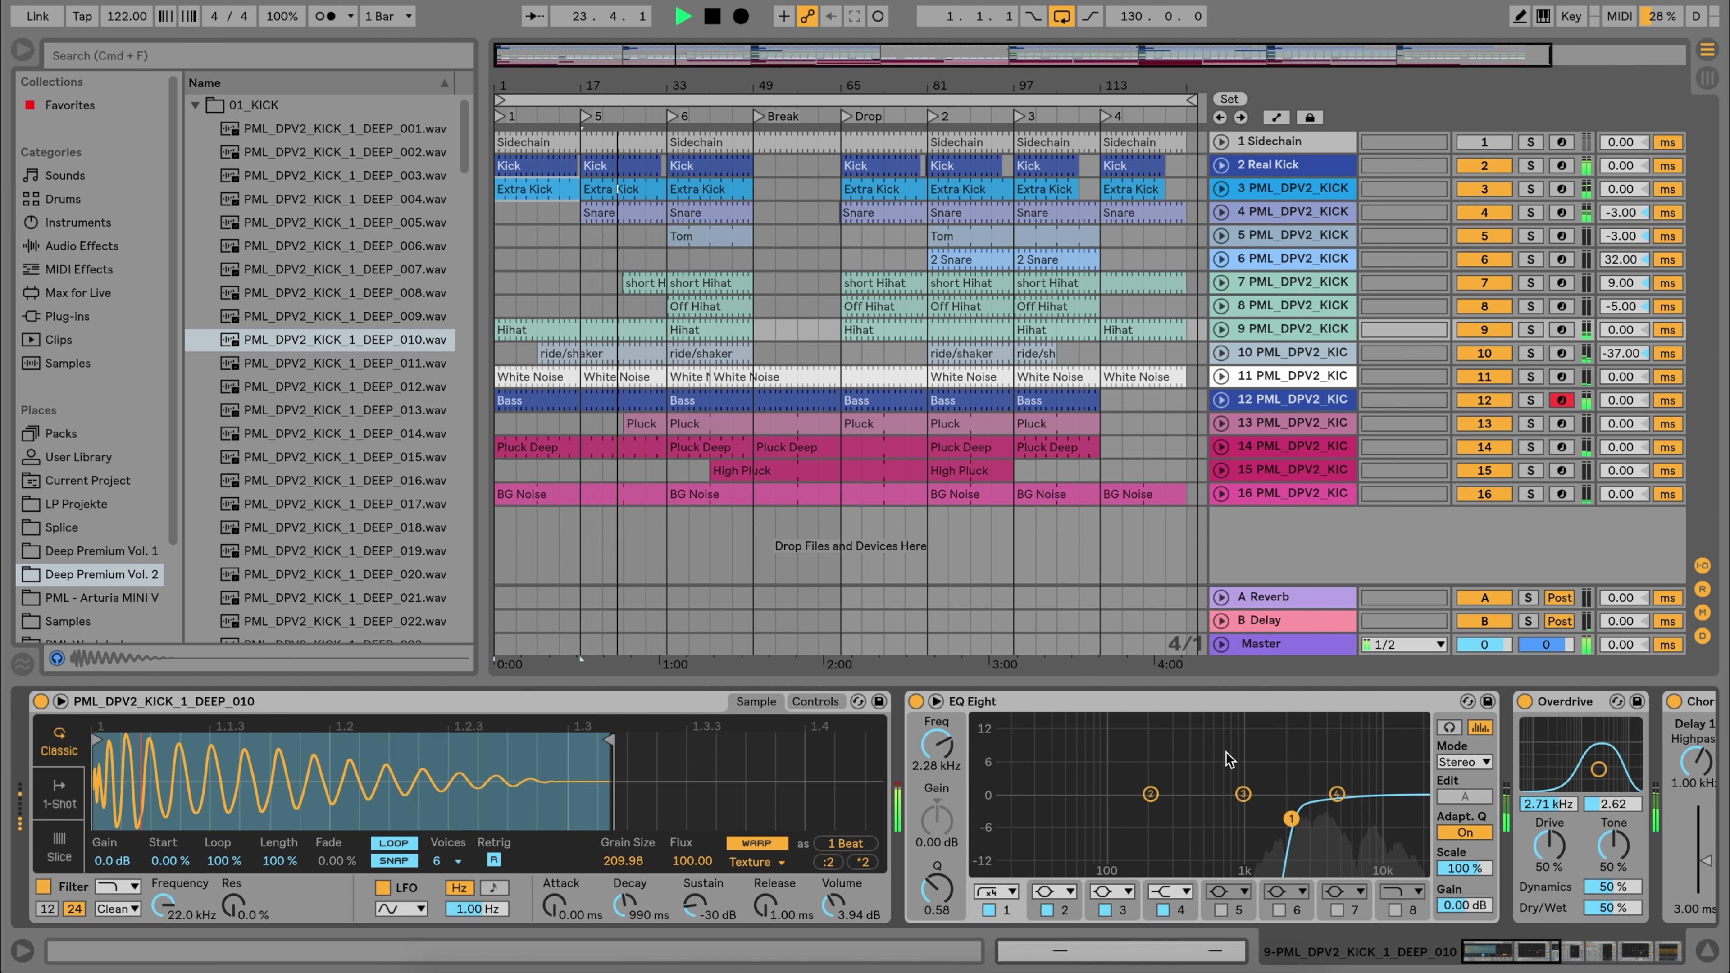
- Check the warp mode of the Hihat track's Simpler and inspect the MIDI notes of the first Hihat clip
{"action": "left_click", "coordinate": [771, 863]}
{"action": "left_click", "coordinate": [772, 867]}
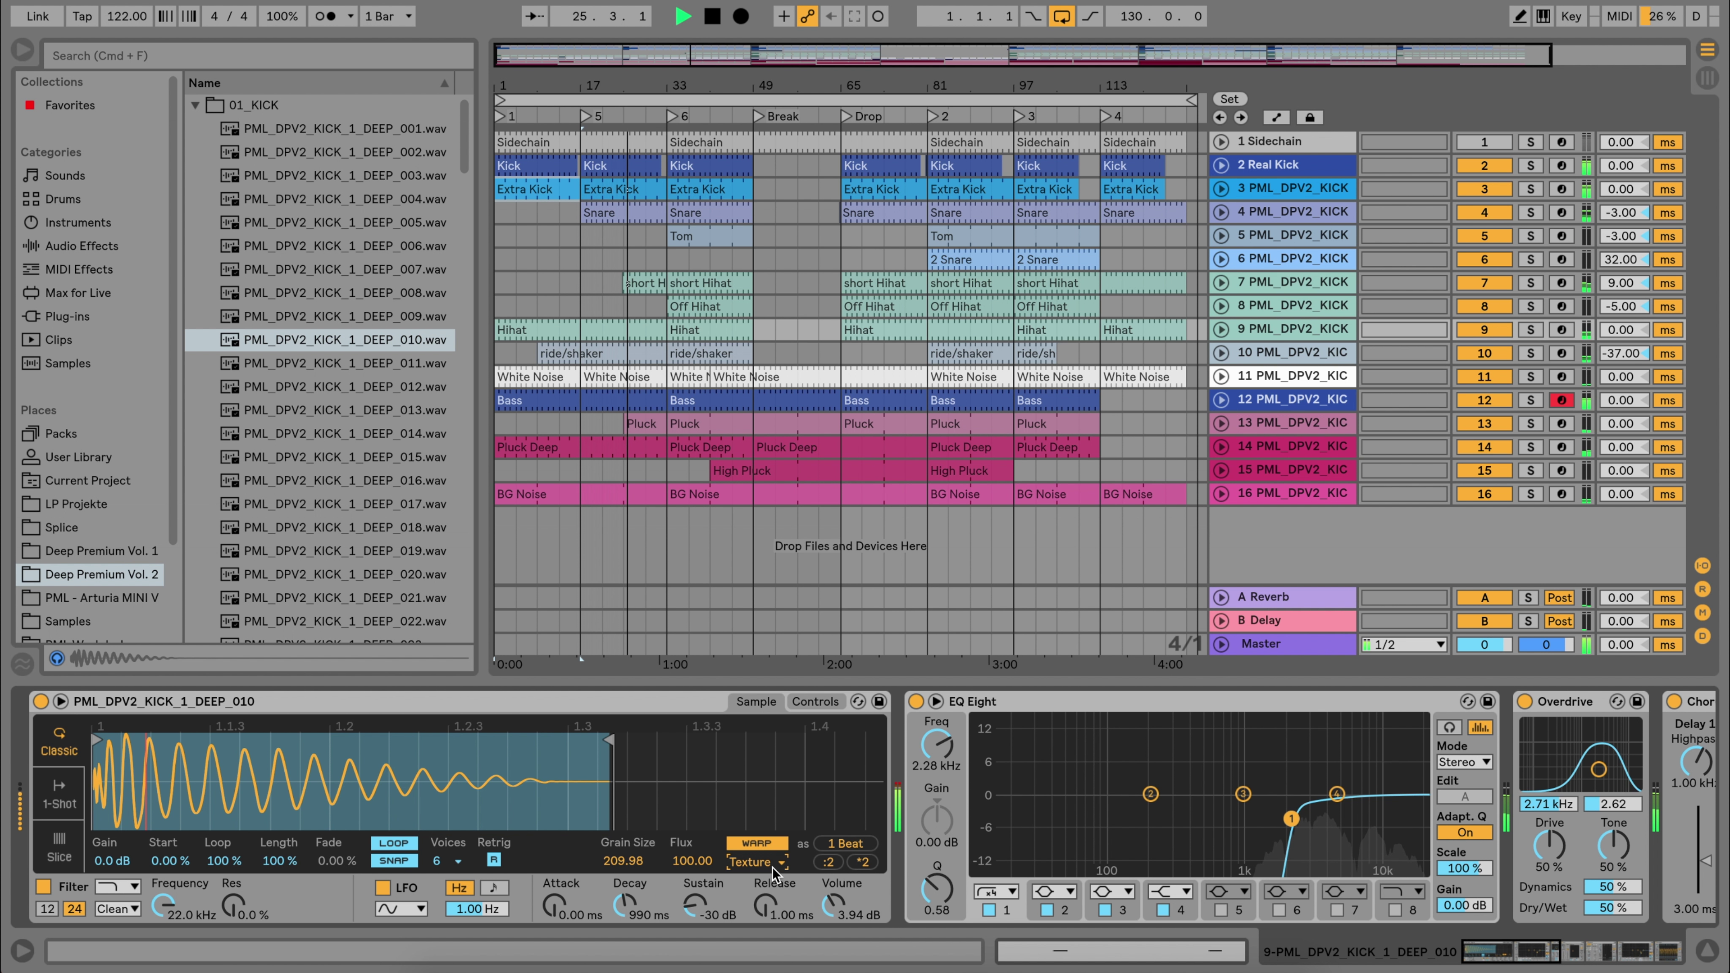
{"action": "double_click", "coordinate": [538, 328]}
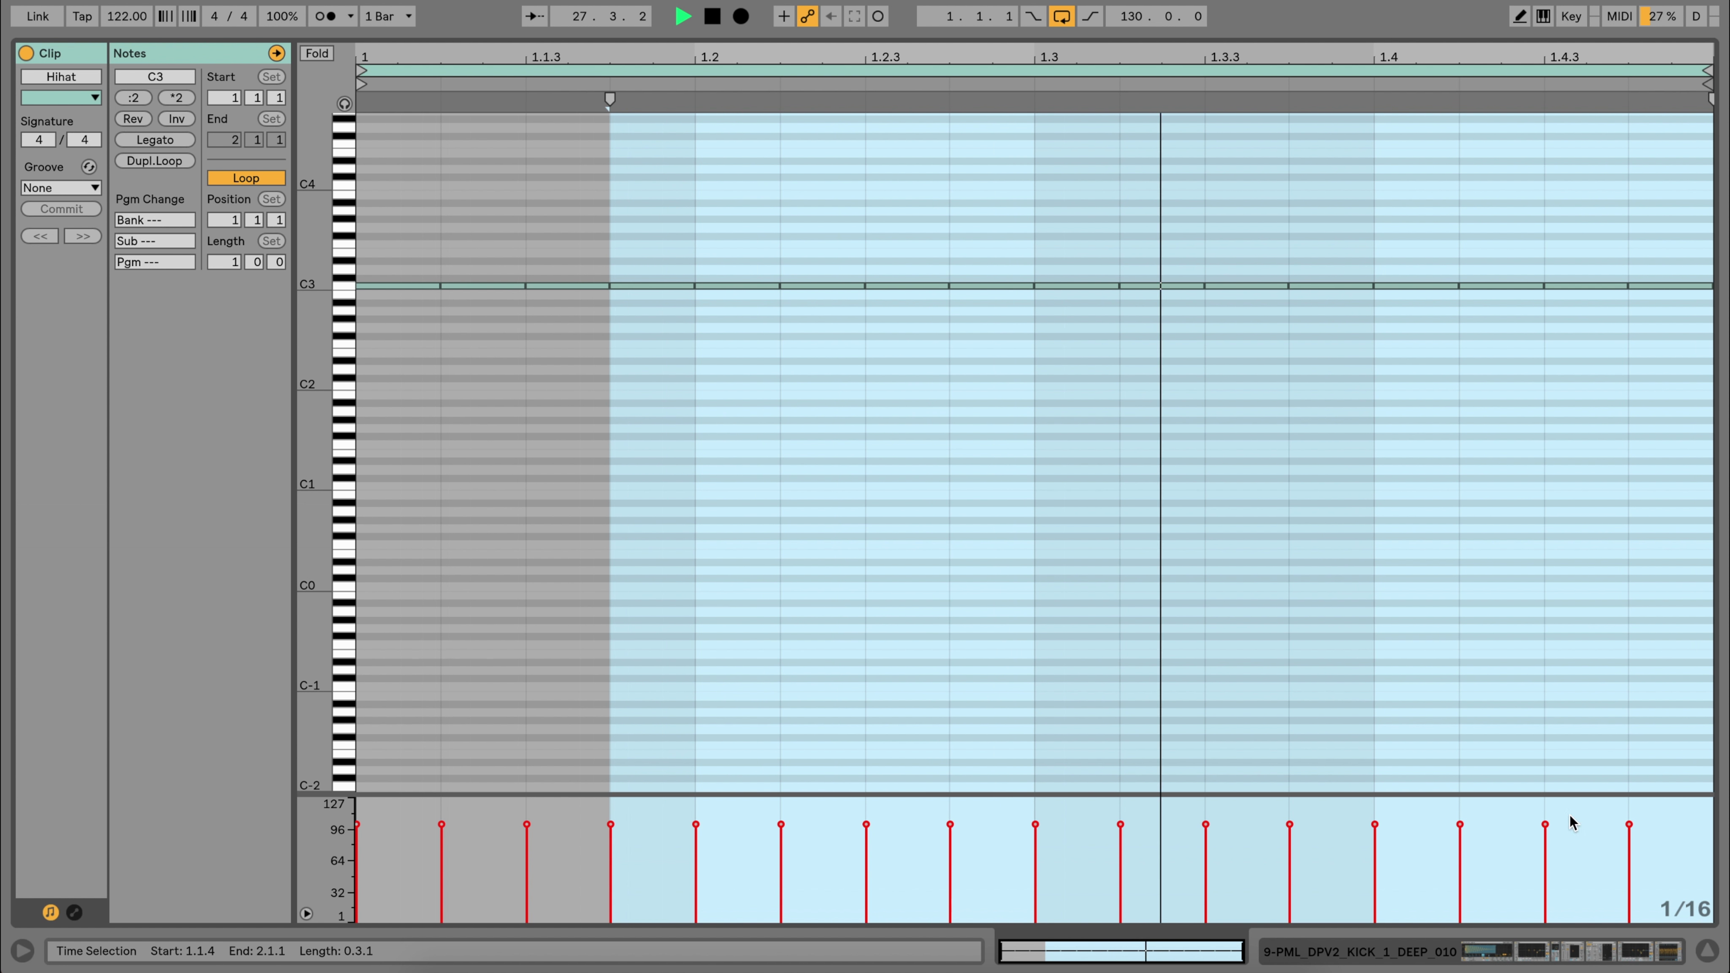
{"action": "left_click", "coordinate": [1706, 949]}
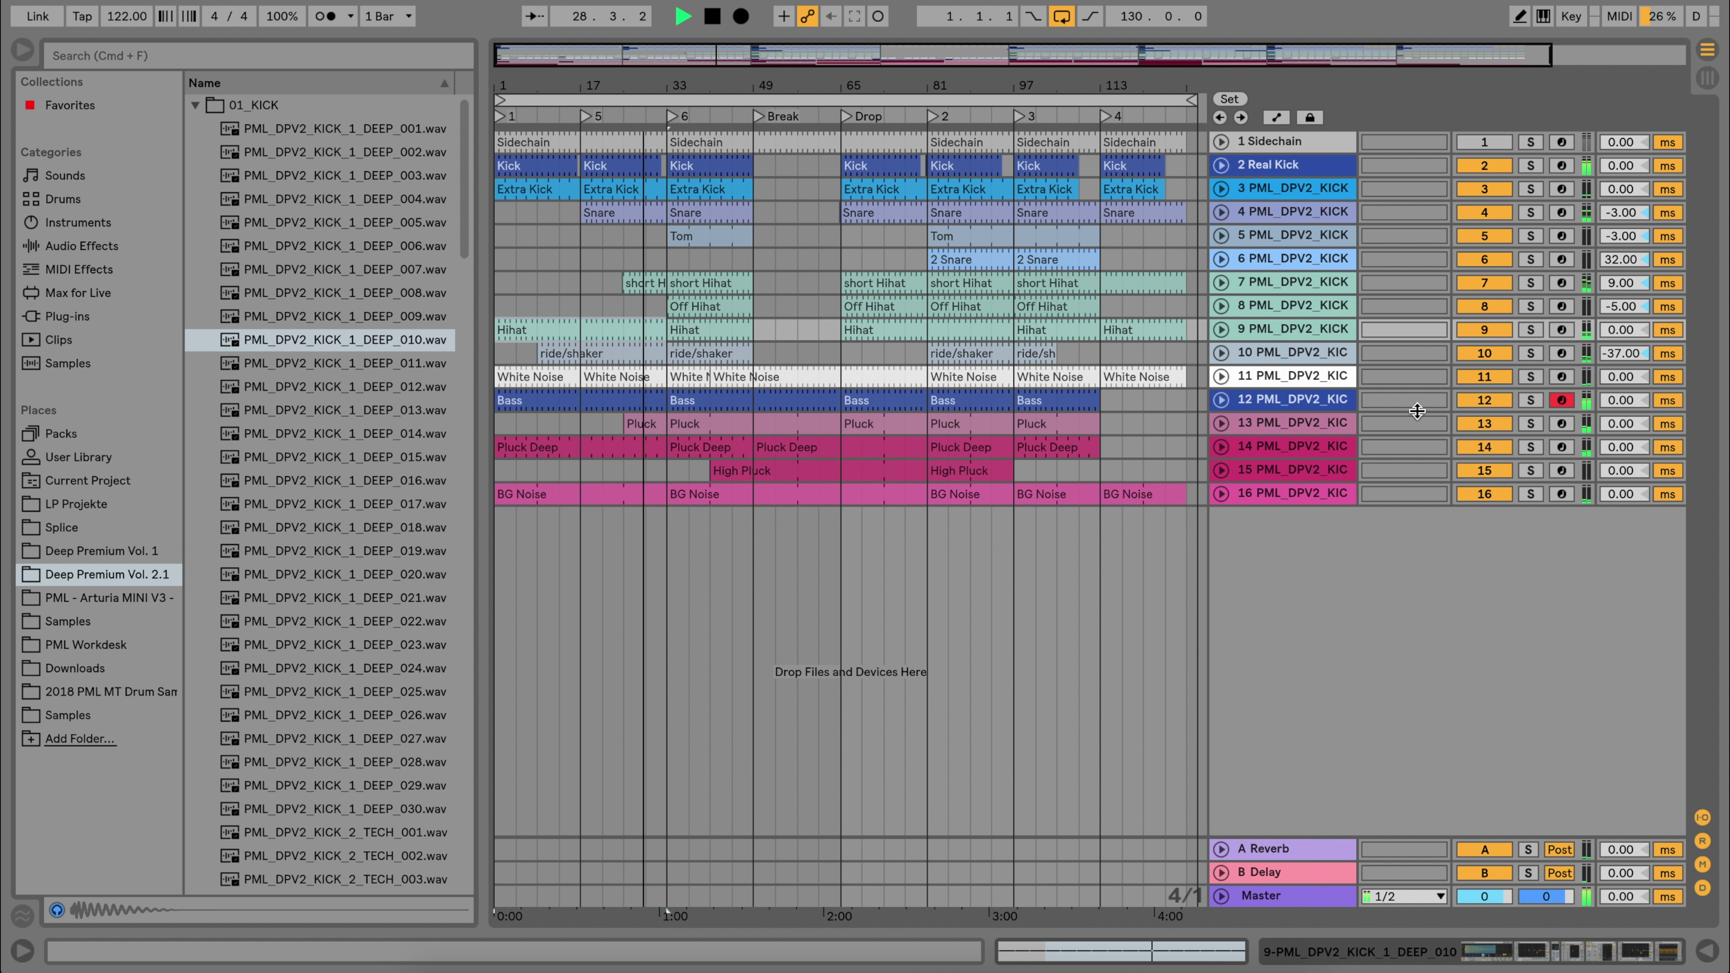
- Show the devices of the short Hihat track 7 and inspect the MIDI notes of its first clip
{"action": "left_click", "coordinate": [1318, 281]}
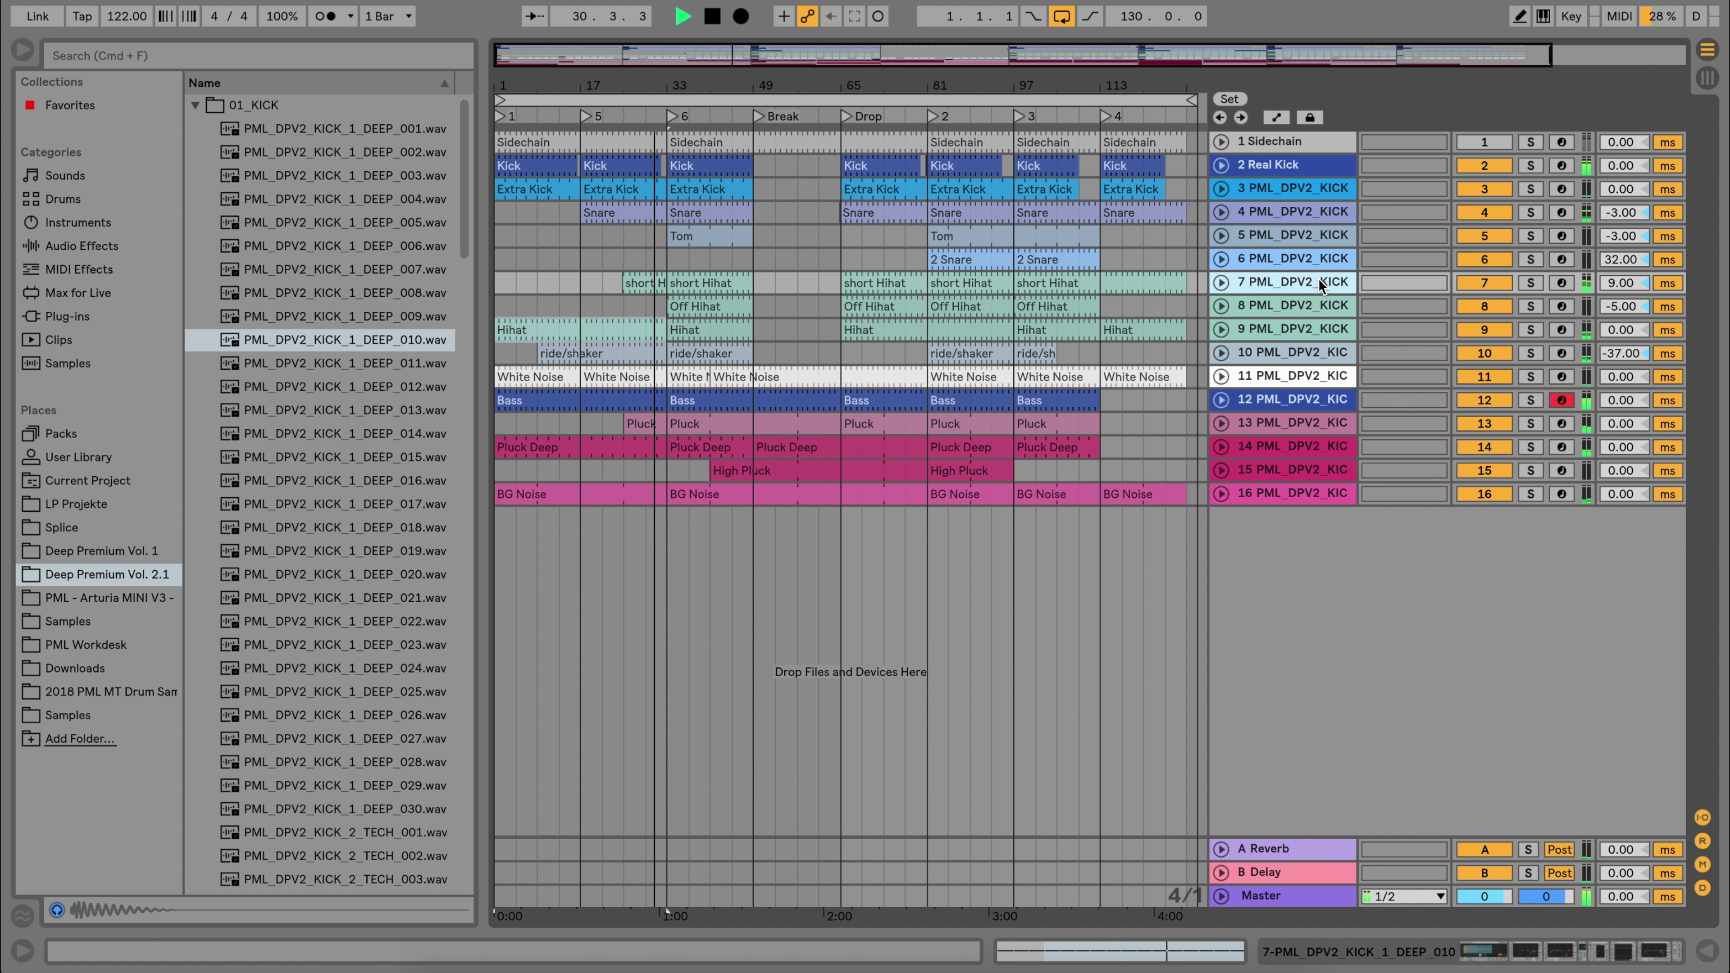
{"action": "double_click", "coordinate": [1318, 279]}
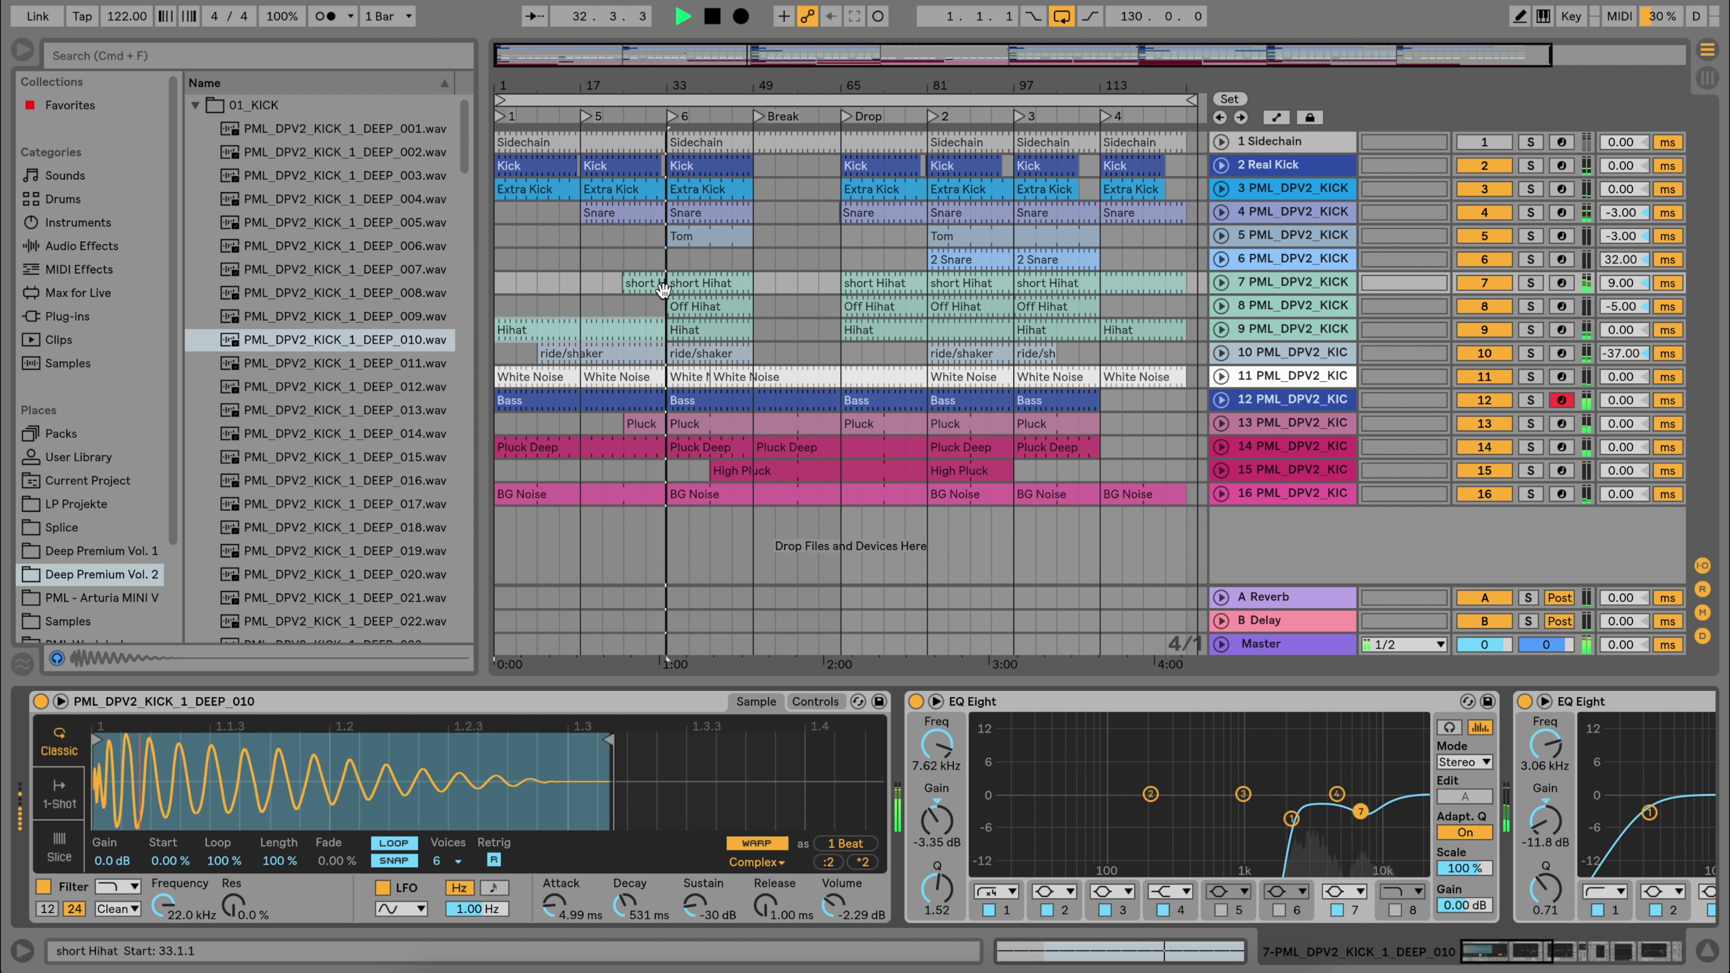
{"action": "double_click", "coordinate": [649, 283]}
{"action": "left_click", "coordinate": [874, 493]}
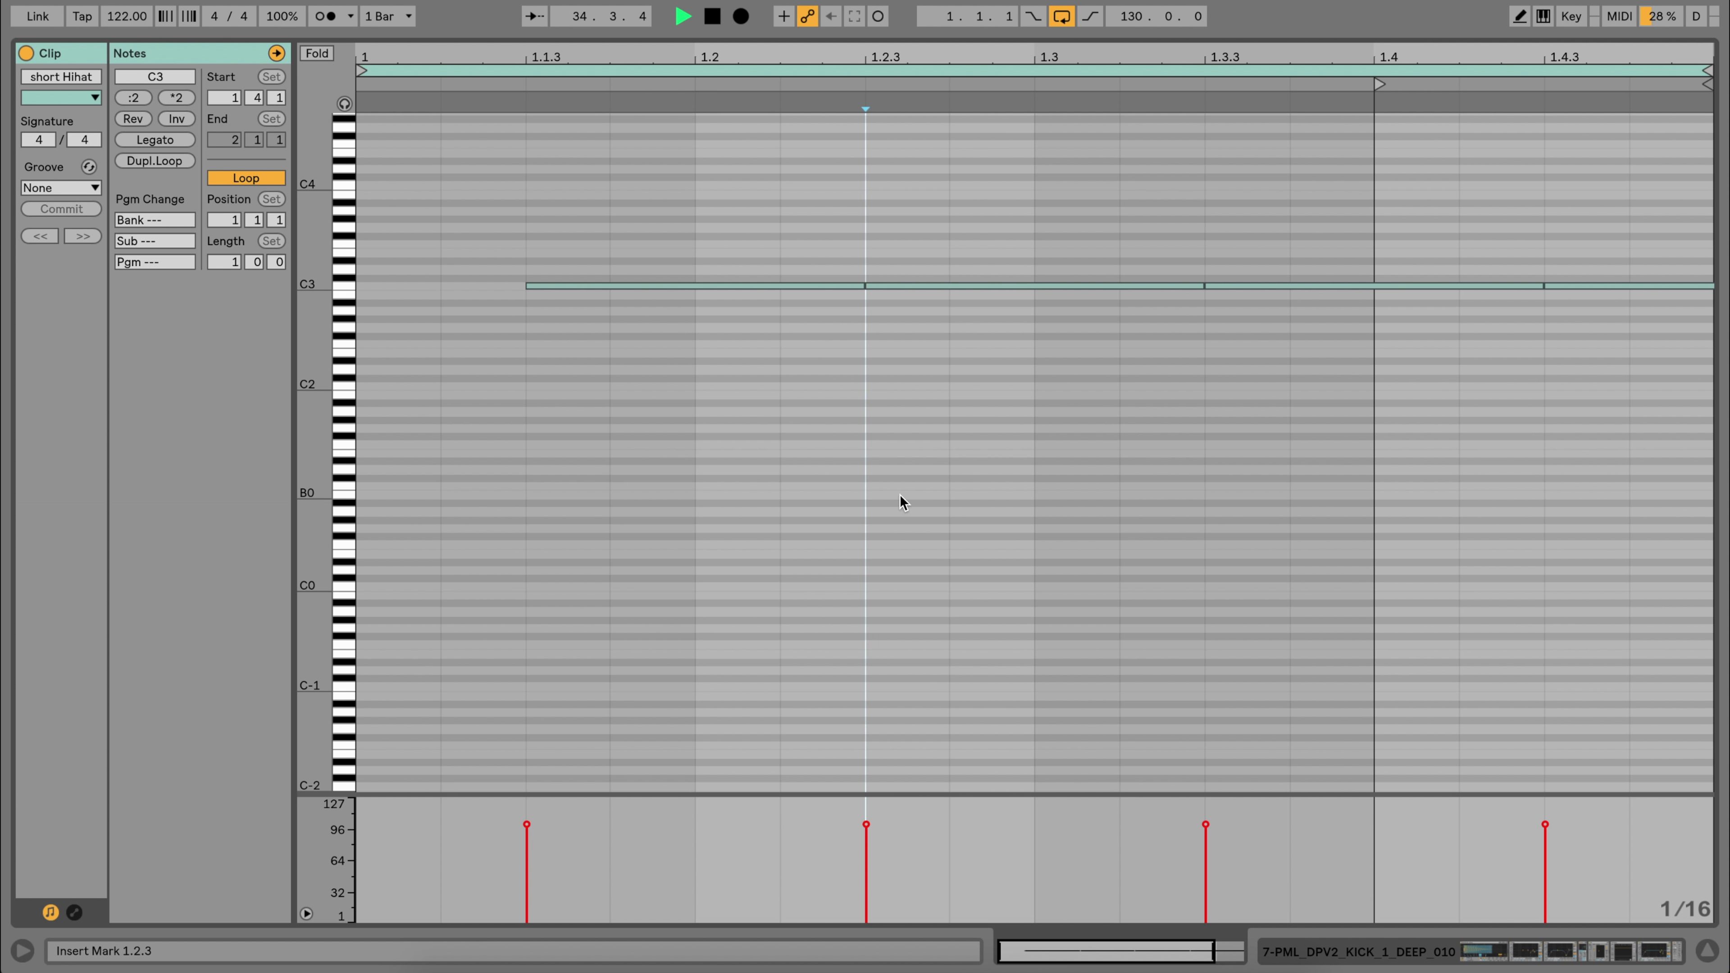
{"action": "left_click", "coordinate": [1705, 952]}
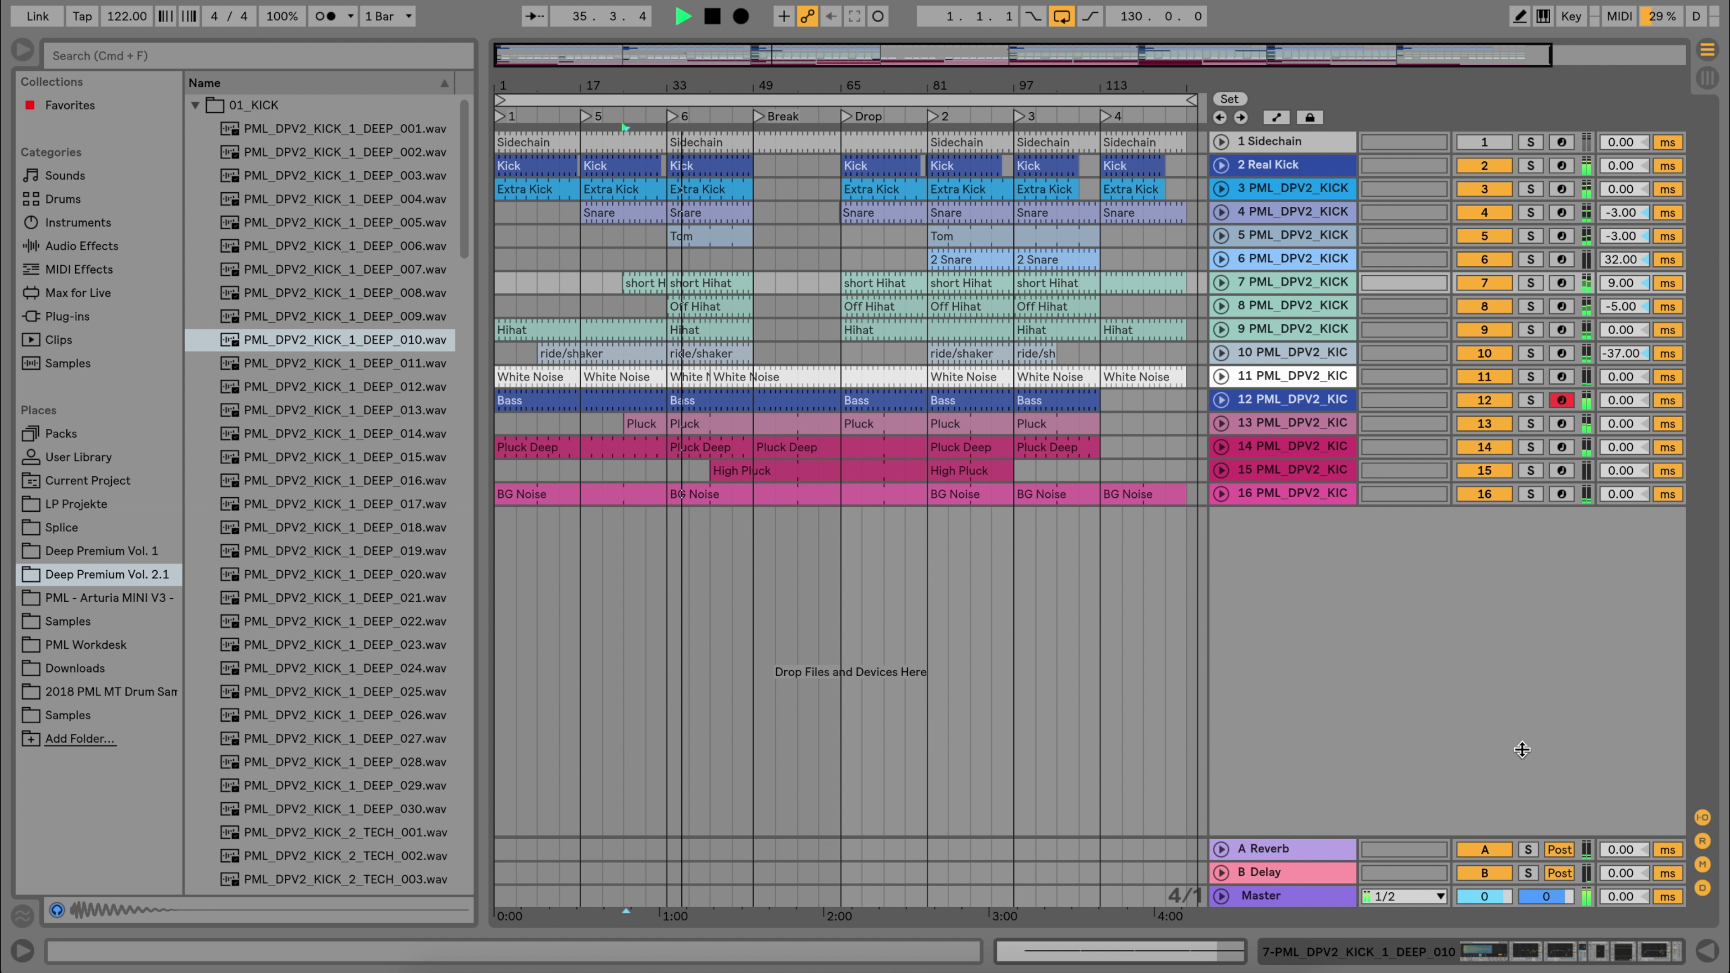
- Show the devices of the Snare track 4 and review the warp mode options of its Simpler
{"action": "double_click", "coordinate": [1268, 208]}
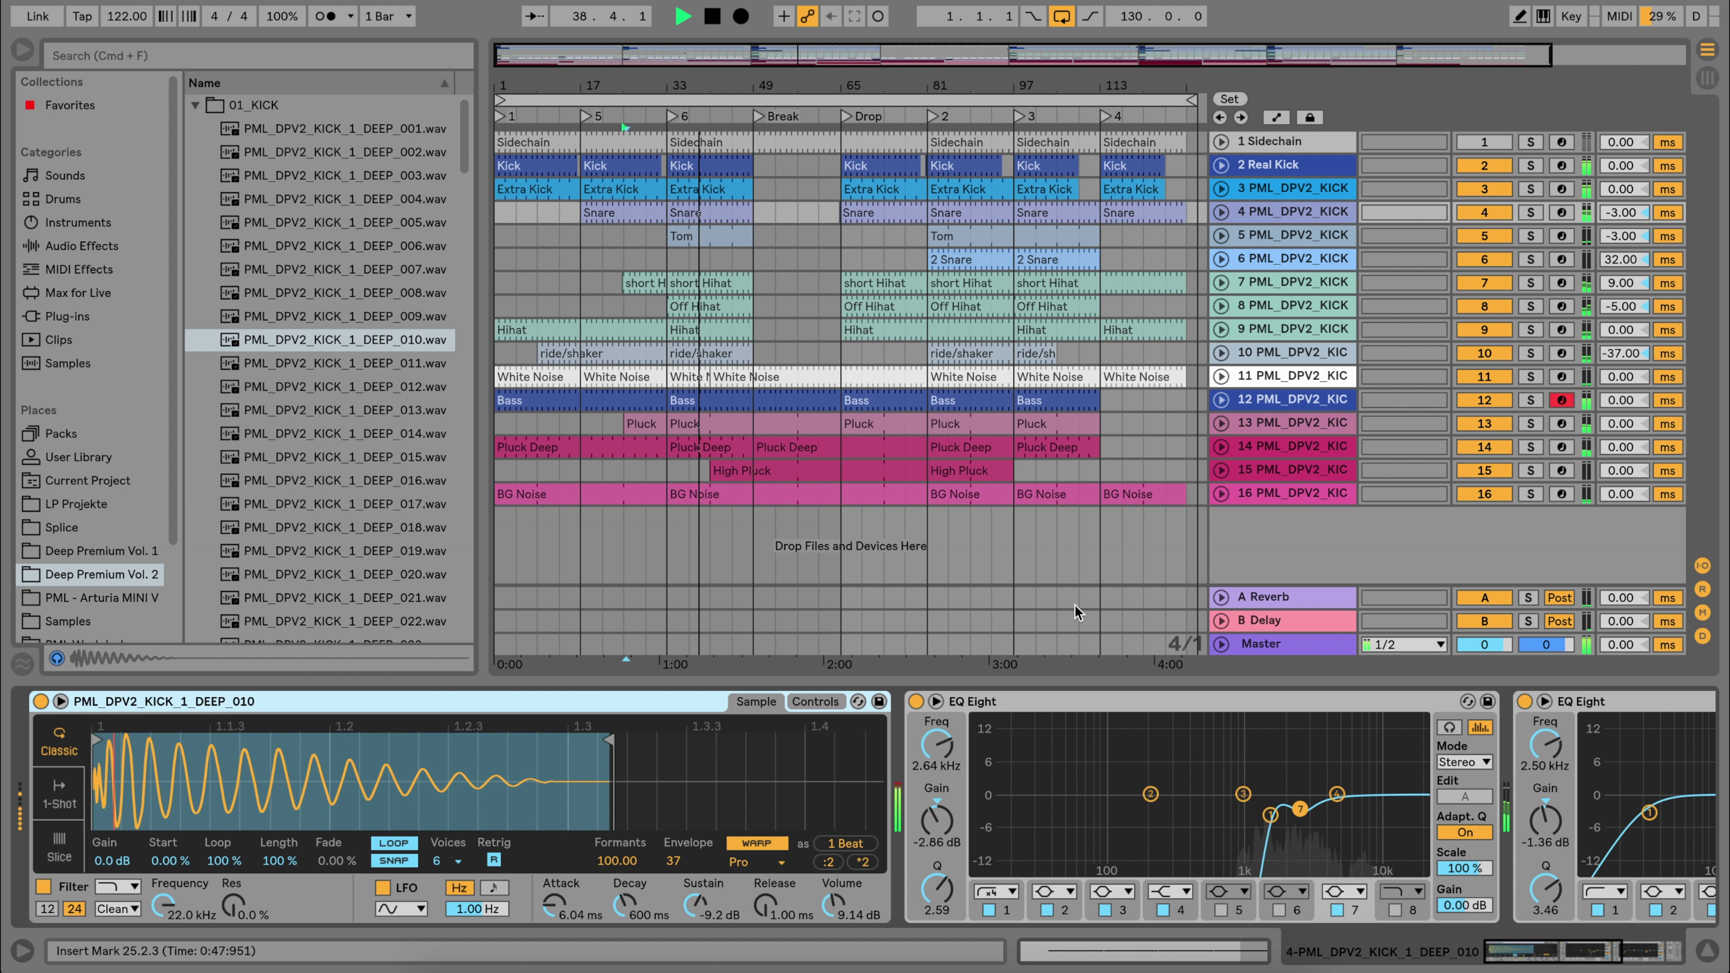
{"action": "left_click", "coordinate": [778, 862]}
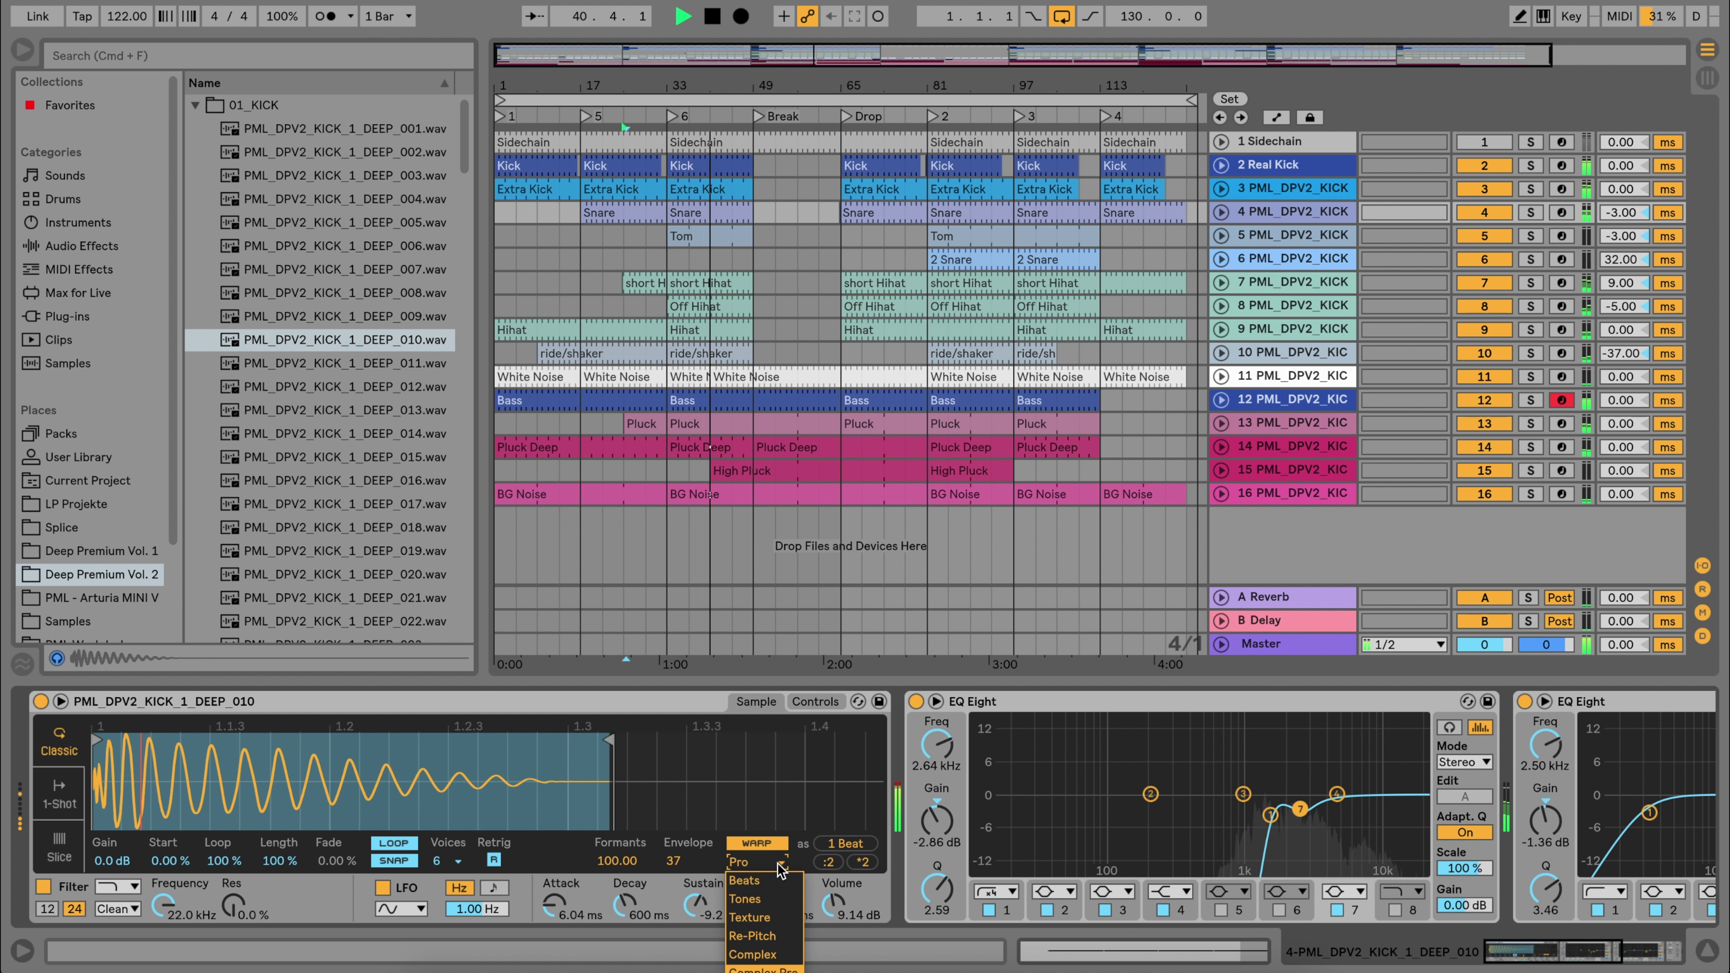
{"action": "left_click", "coordinate": [777, 862]}
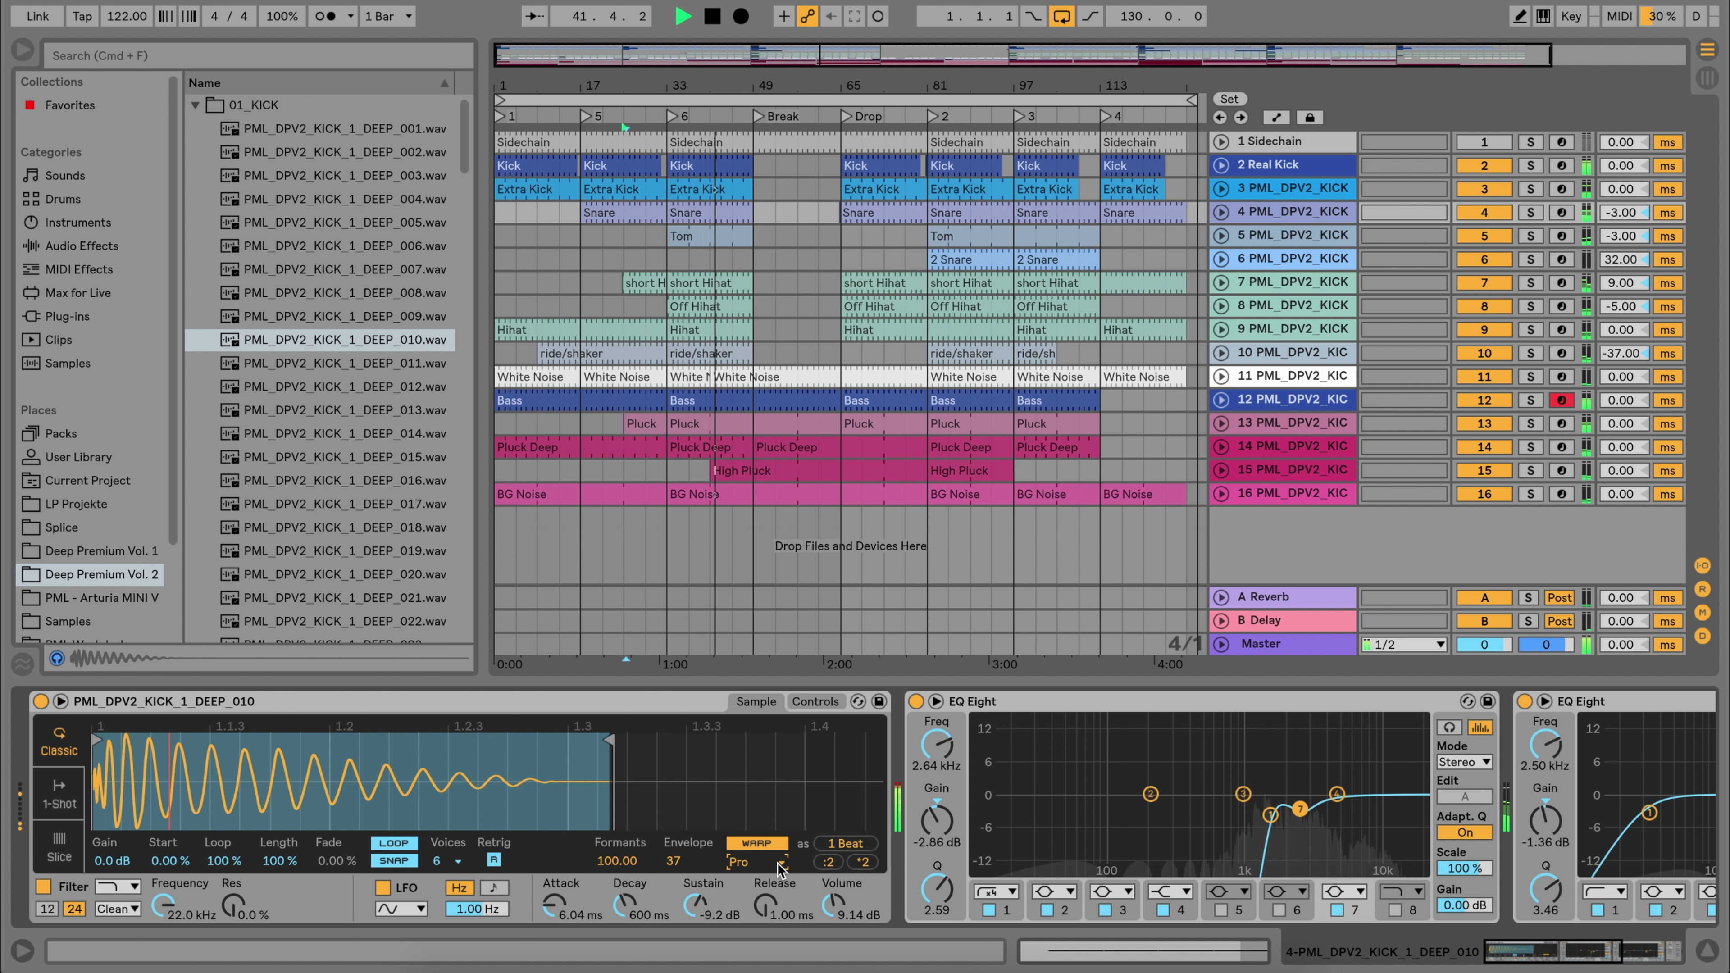
- Examine the Snare track's EQ Eight and Utility devices, and inspect the MIDI notes of the Snare clip in section 6
{"action": "left_click", "coordinate": [1559, 951]}
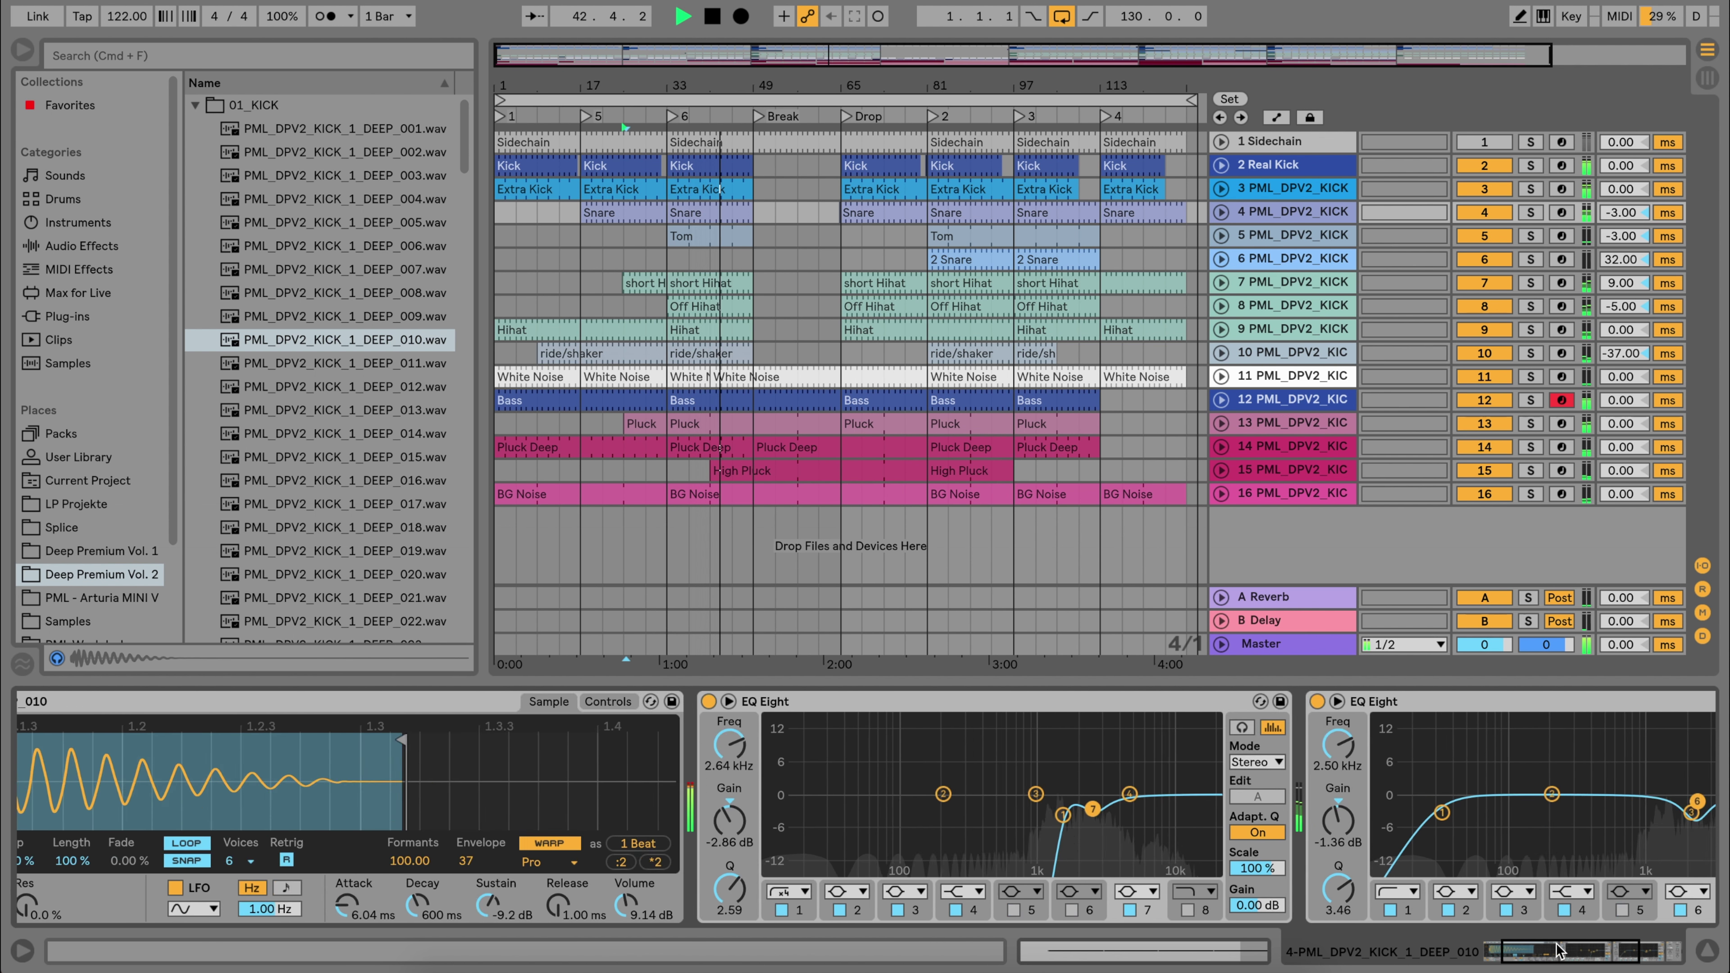
{"action": "left_click", "coordinate": [1558, 949]}
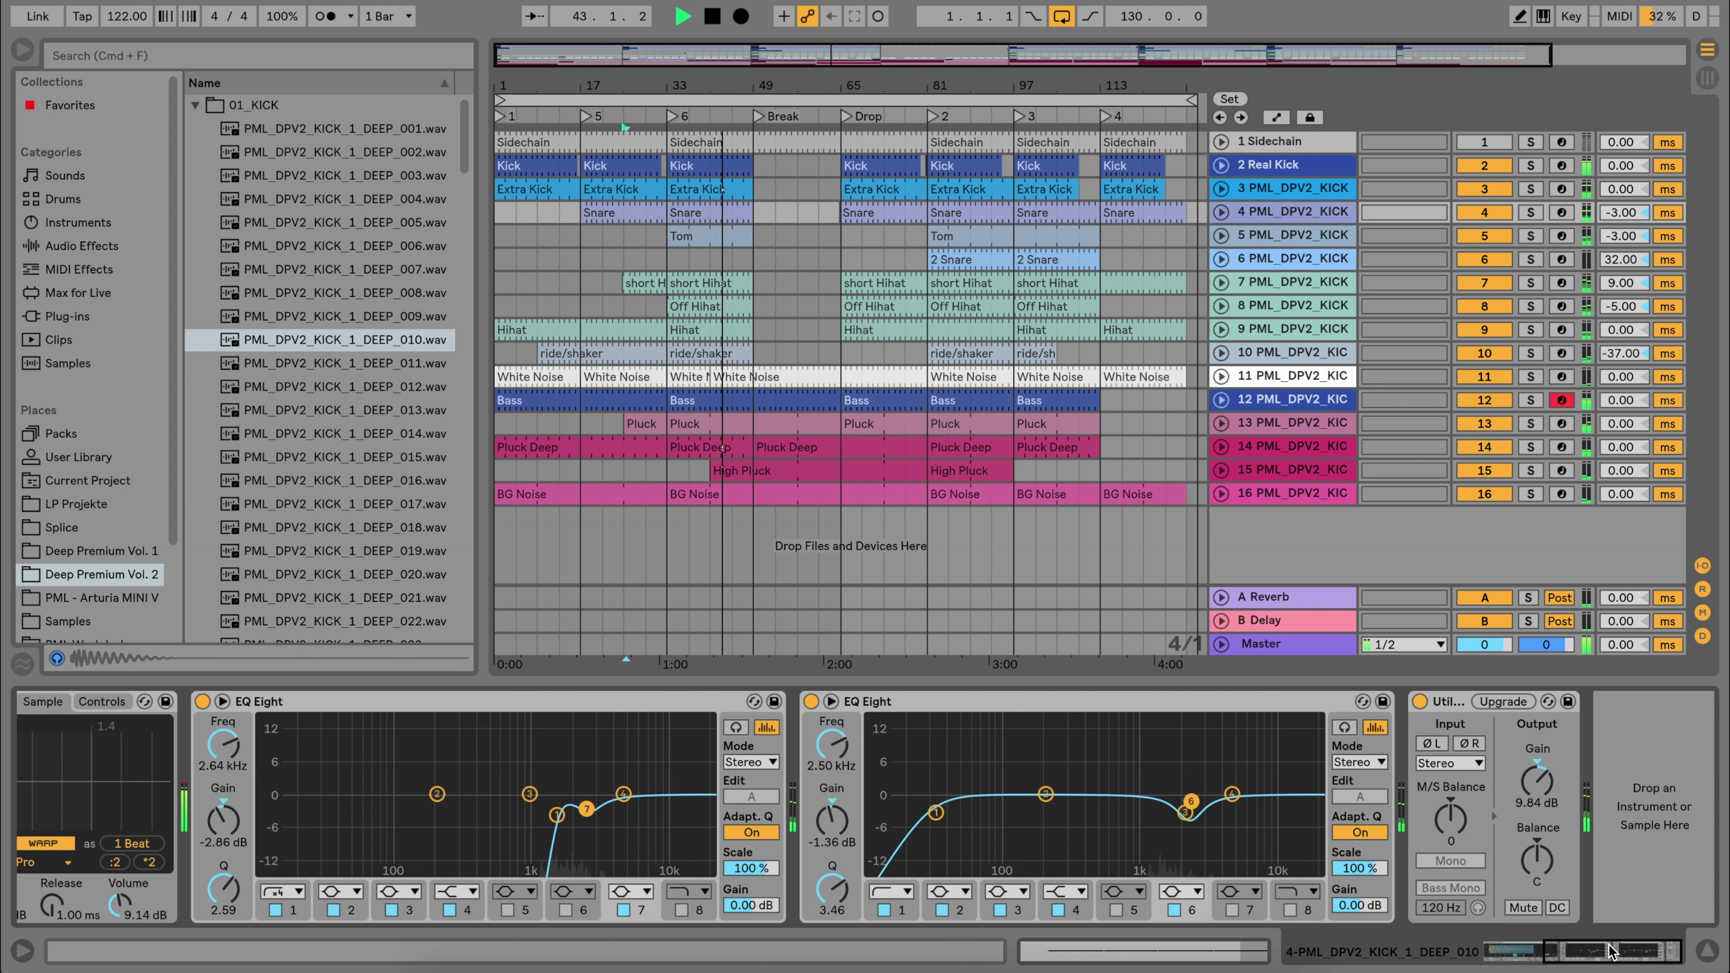
{"action": "left_click", "coordinate": [1544, 947]}
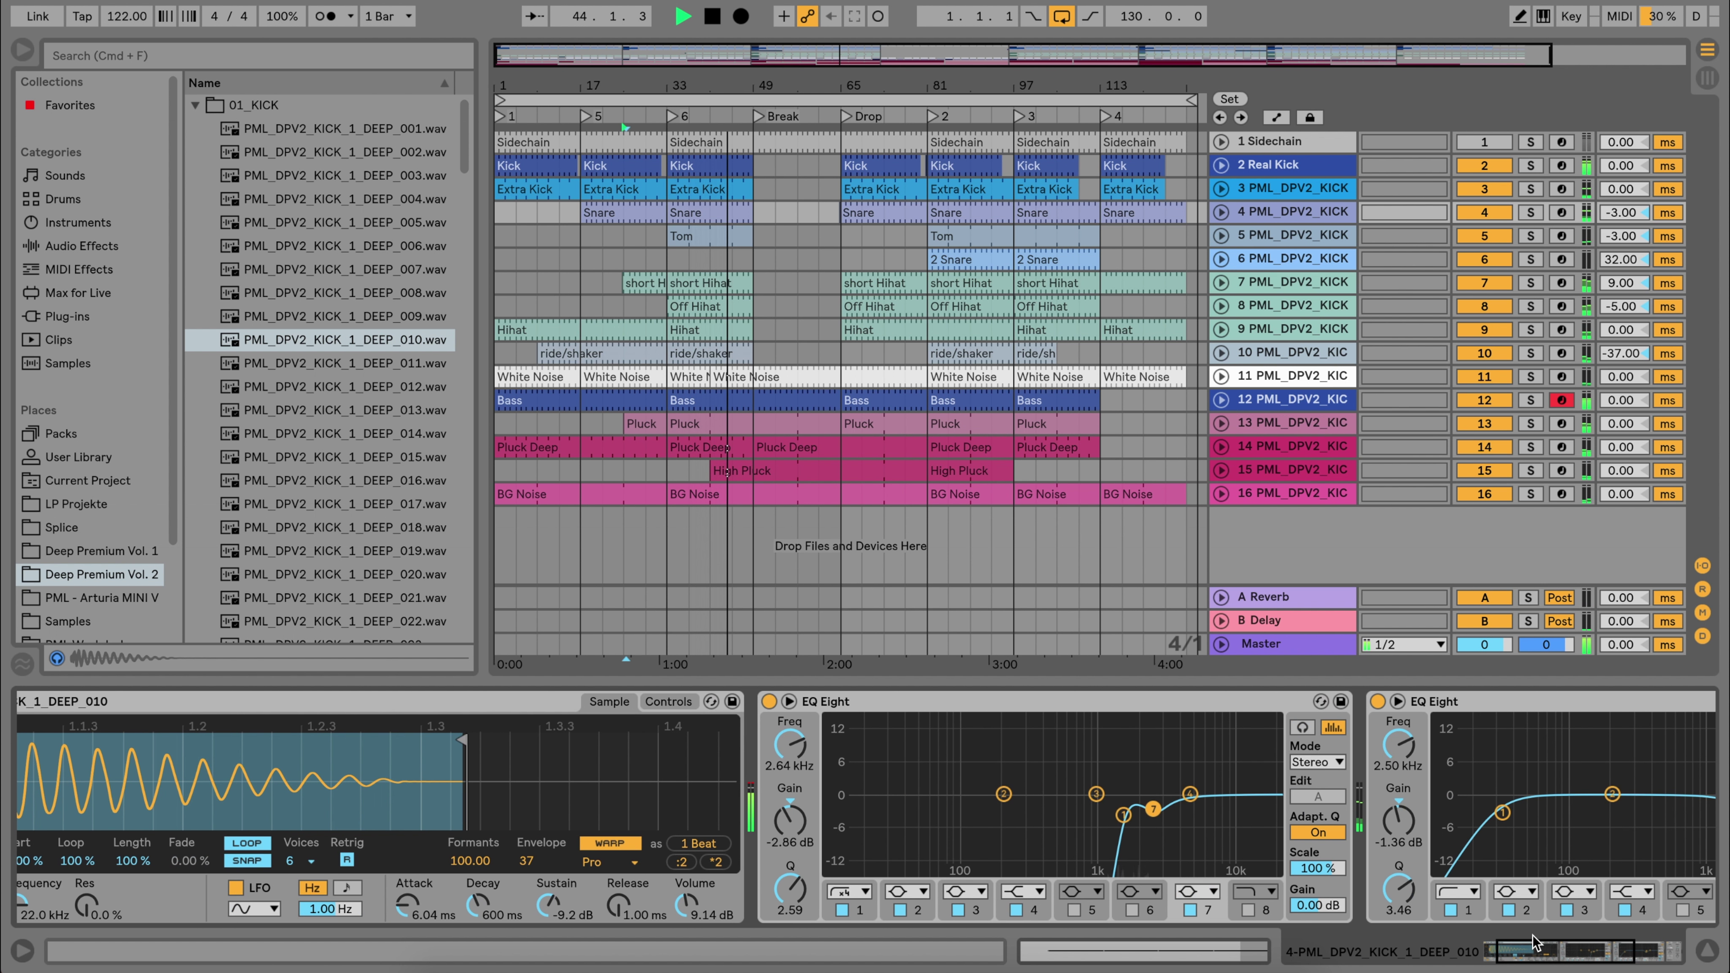
{"action": "double_click", "coordinate": [733, 210]}
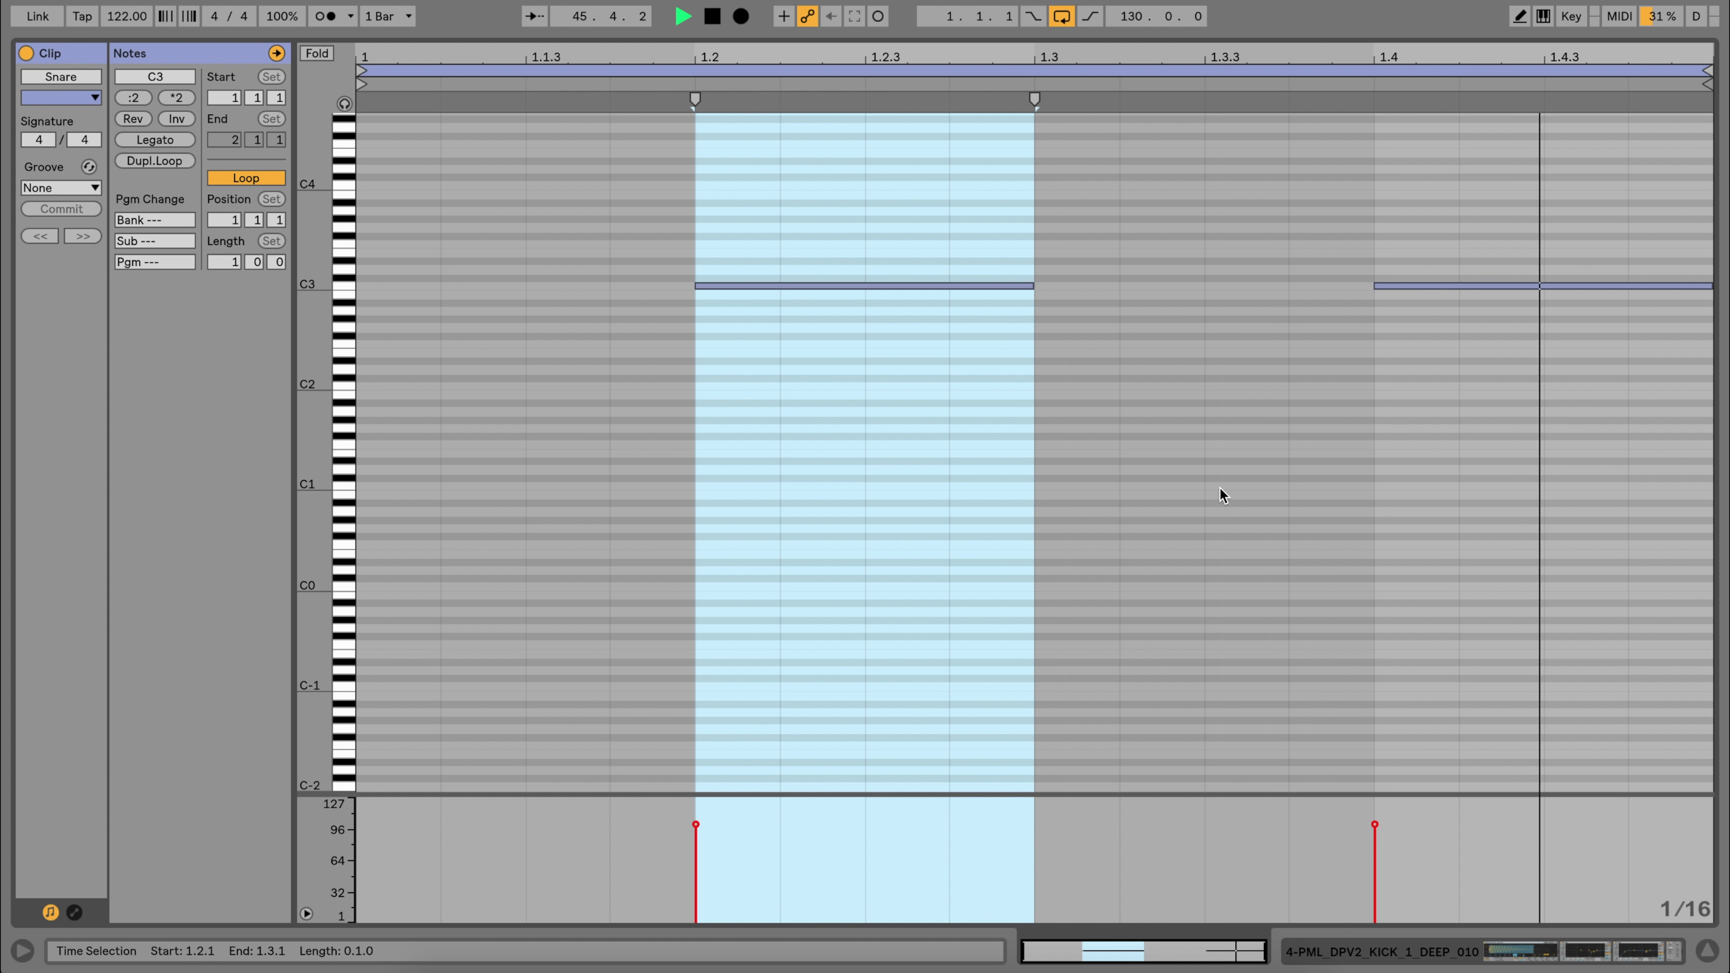
{"action": "left_click", "coordinate": [1704, 952]}
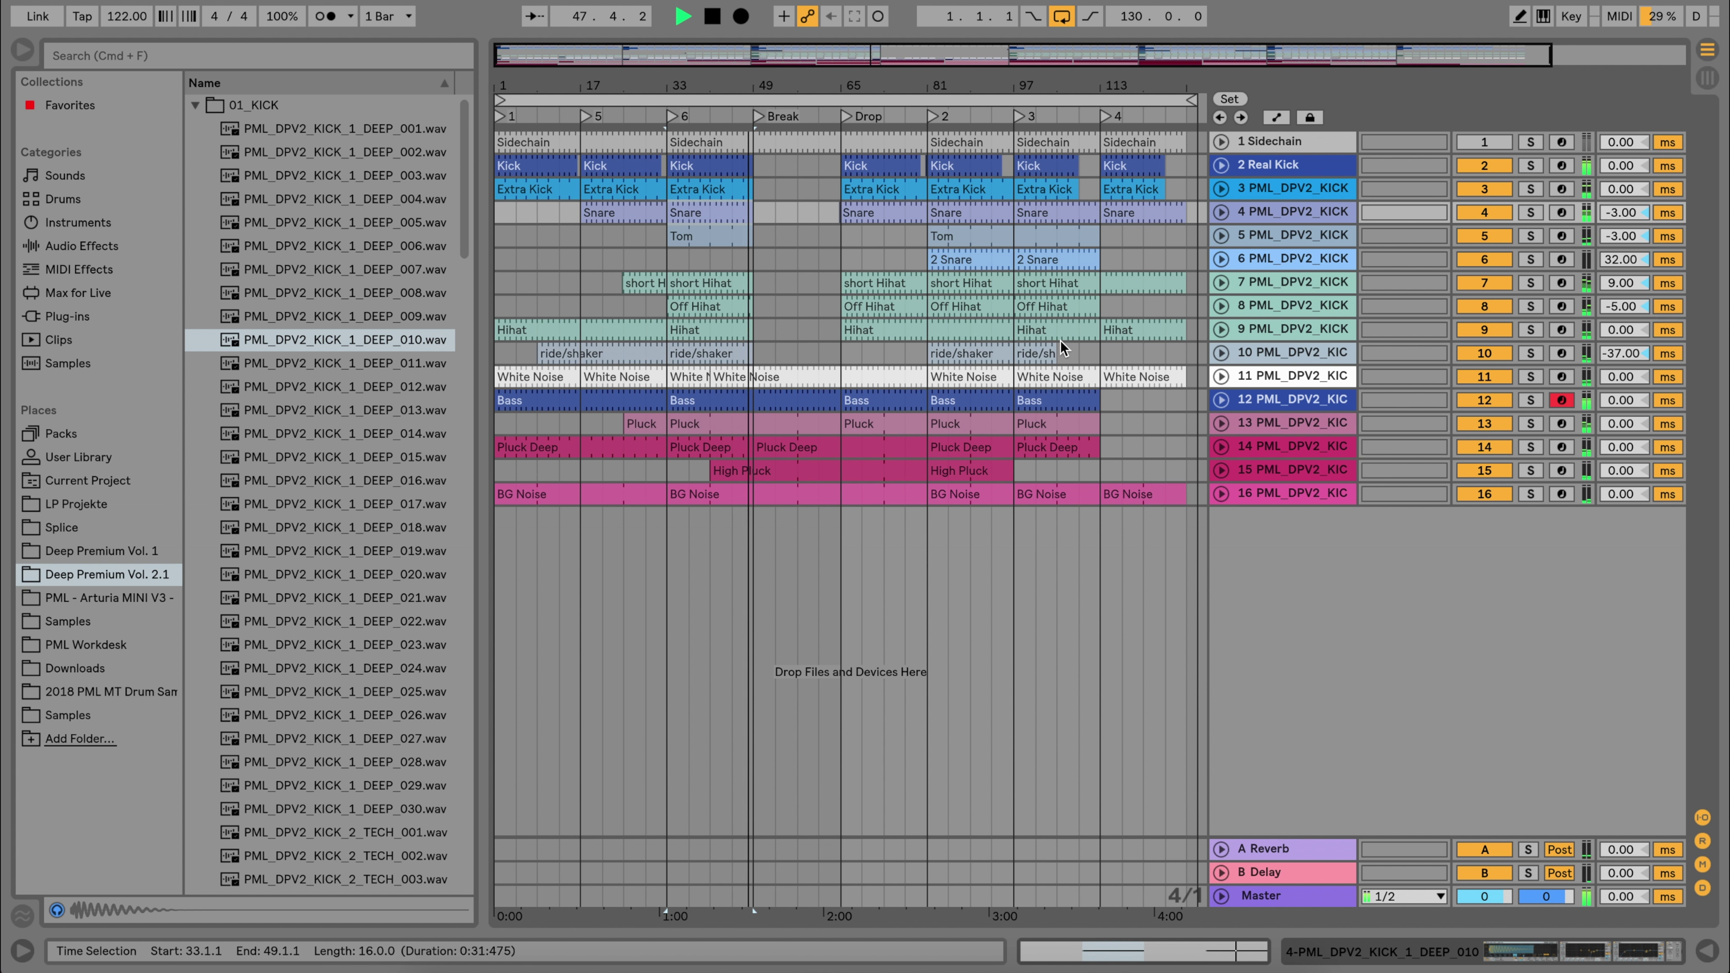
- Unfold the Bass track 12, show its devices and review the warp mode options of its Simpler
{"action": "left_click", "coordinate": [1291, 399]}
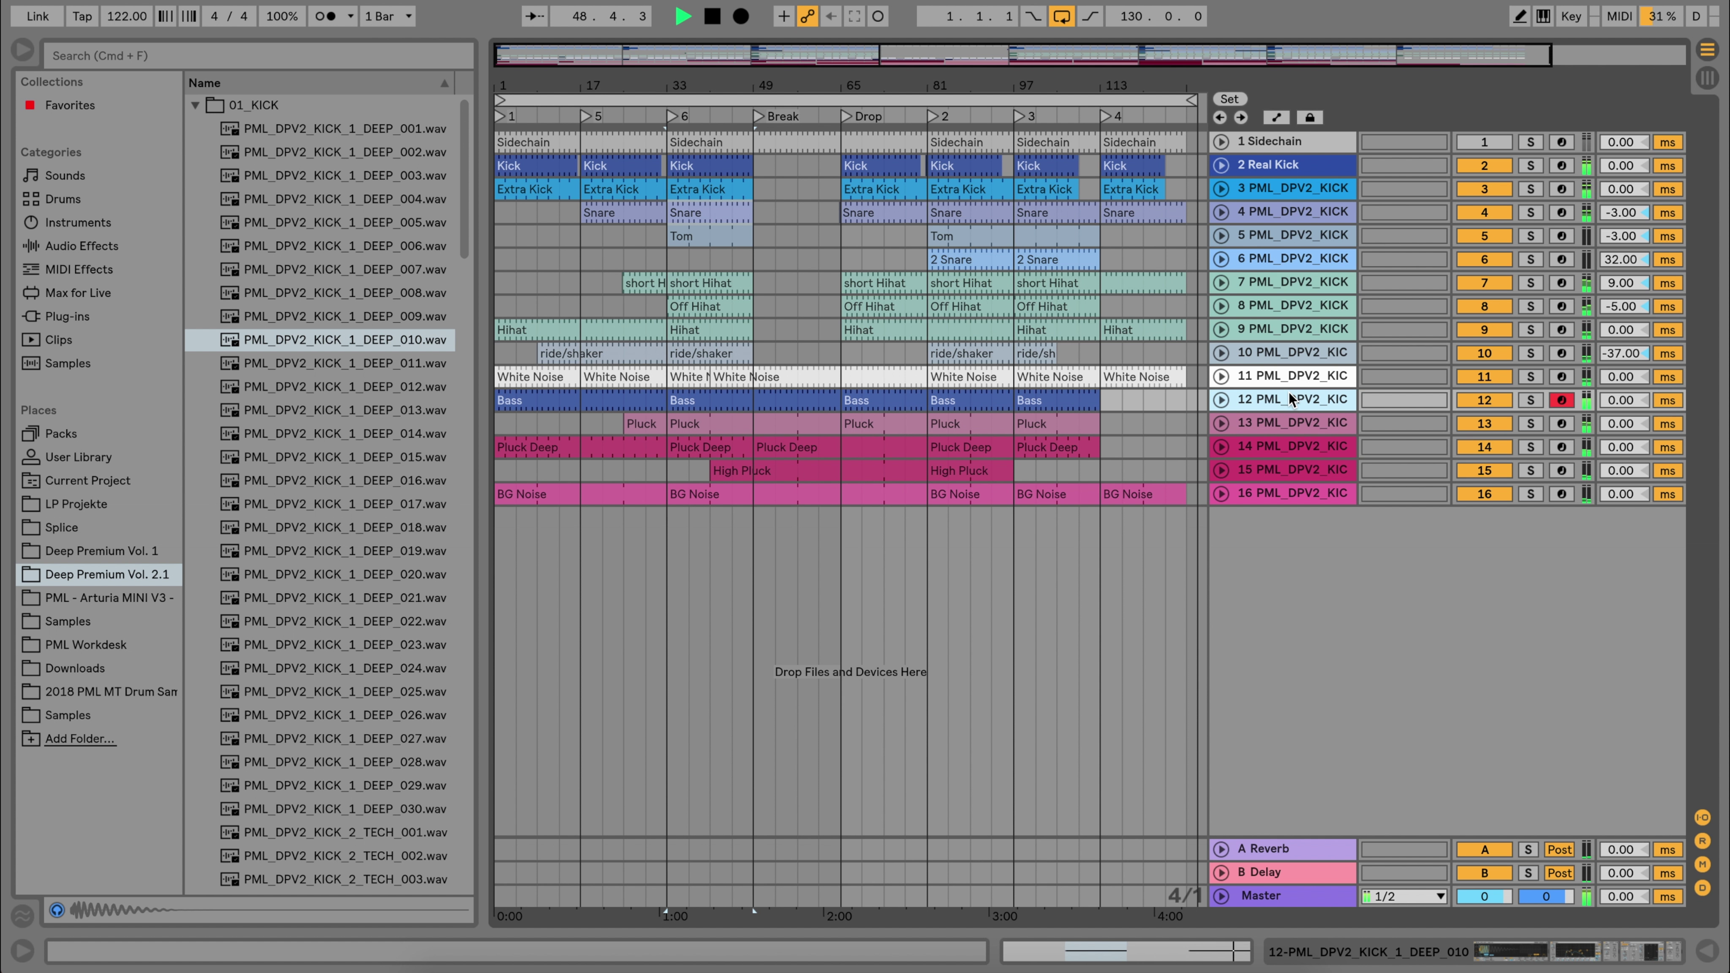
{"action": "left_click", "coordinate": [1220, 399]}
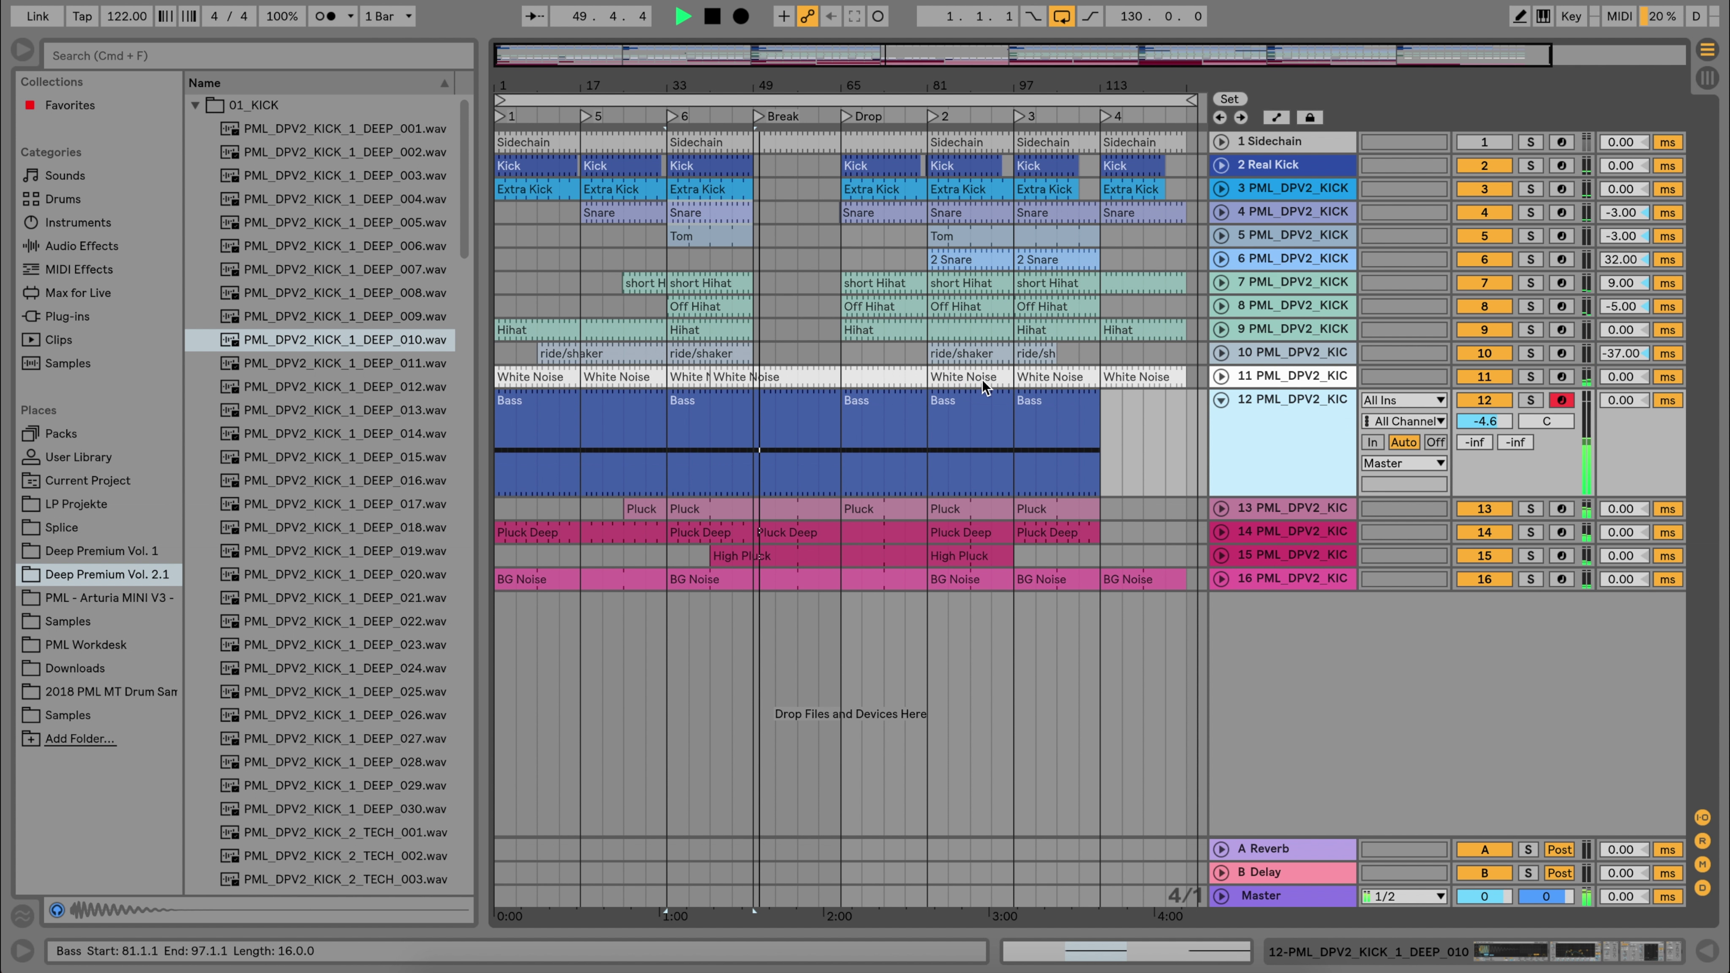
{"action": "double_click", "coordinate": [1298, 400]}
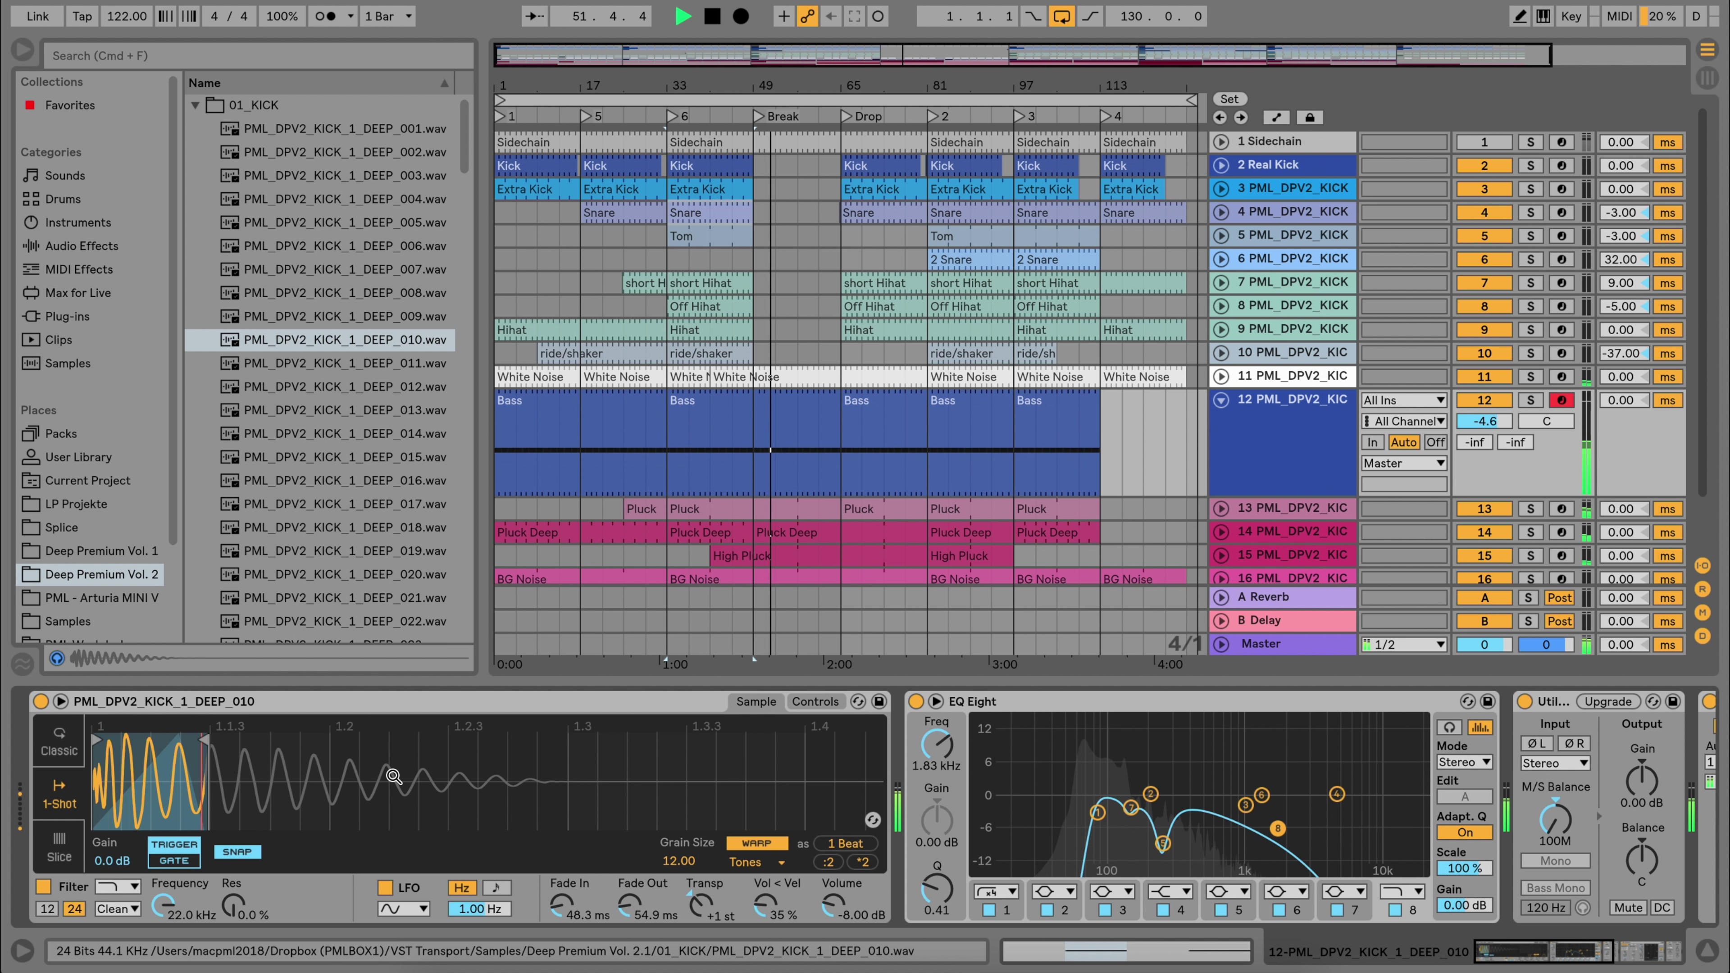
{"action": "left_click", "coordinate": [782, 863]}
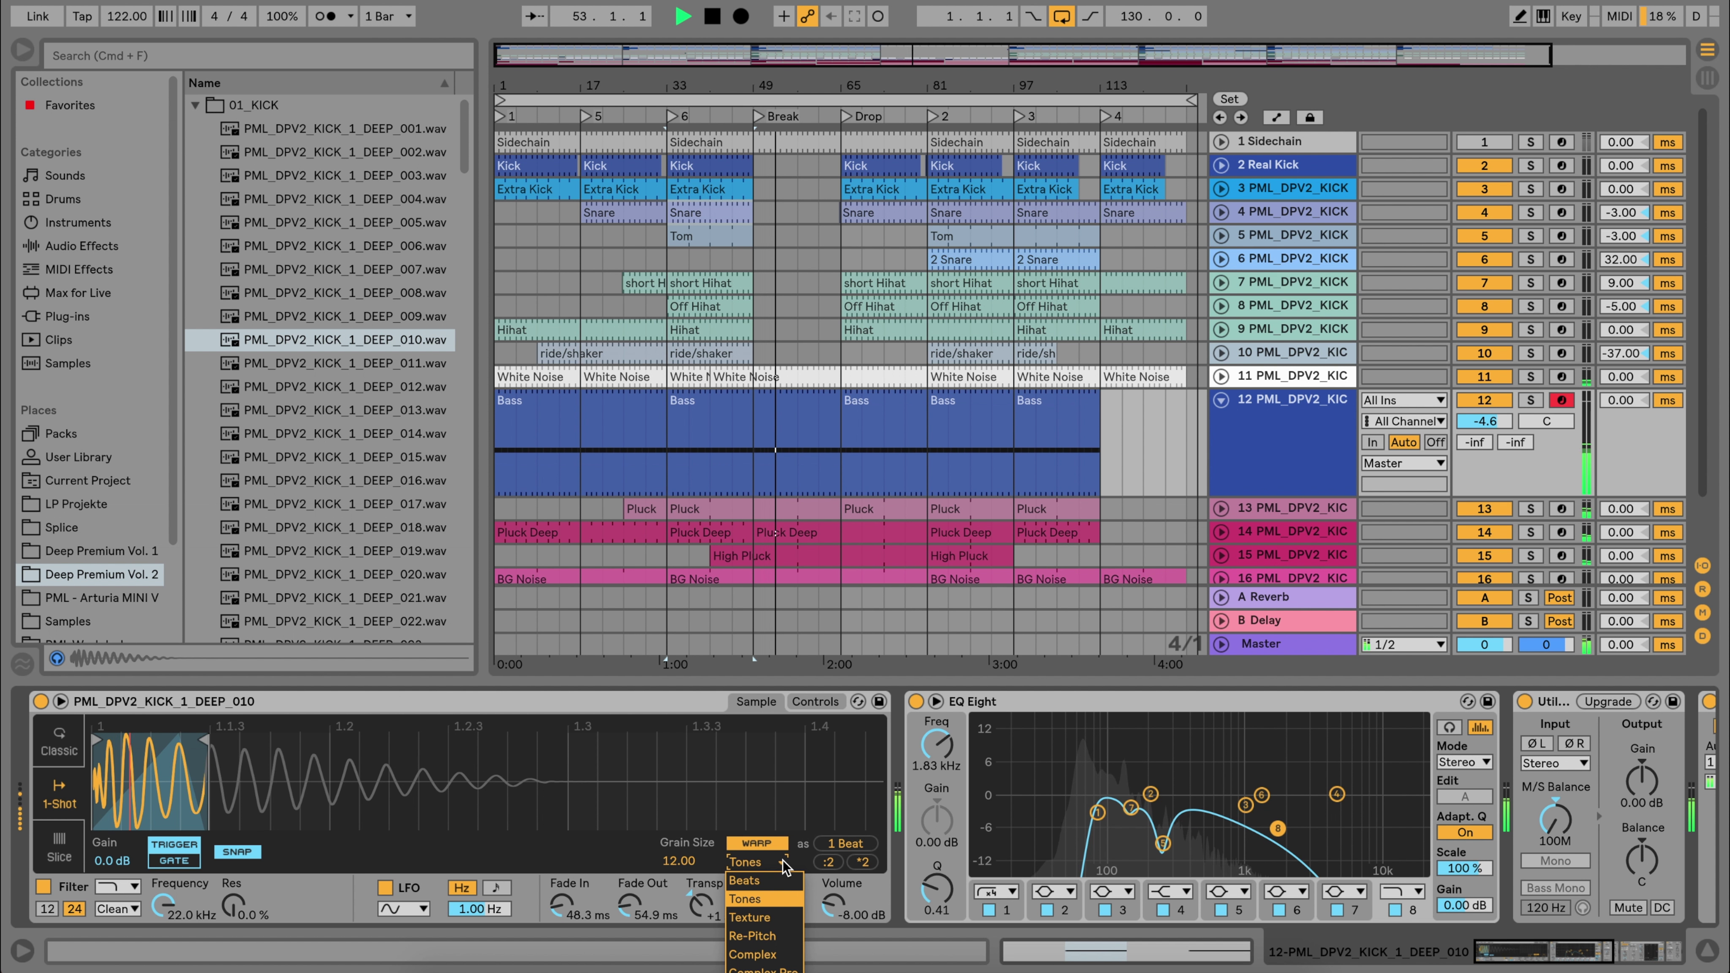
{"action": "left_click", "coordinate": [783, 864]}
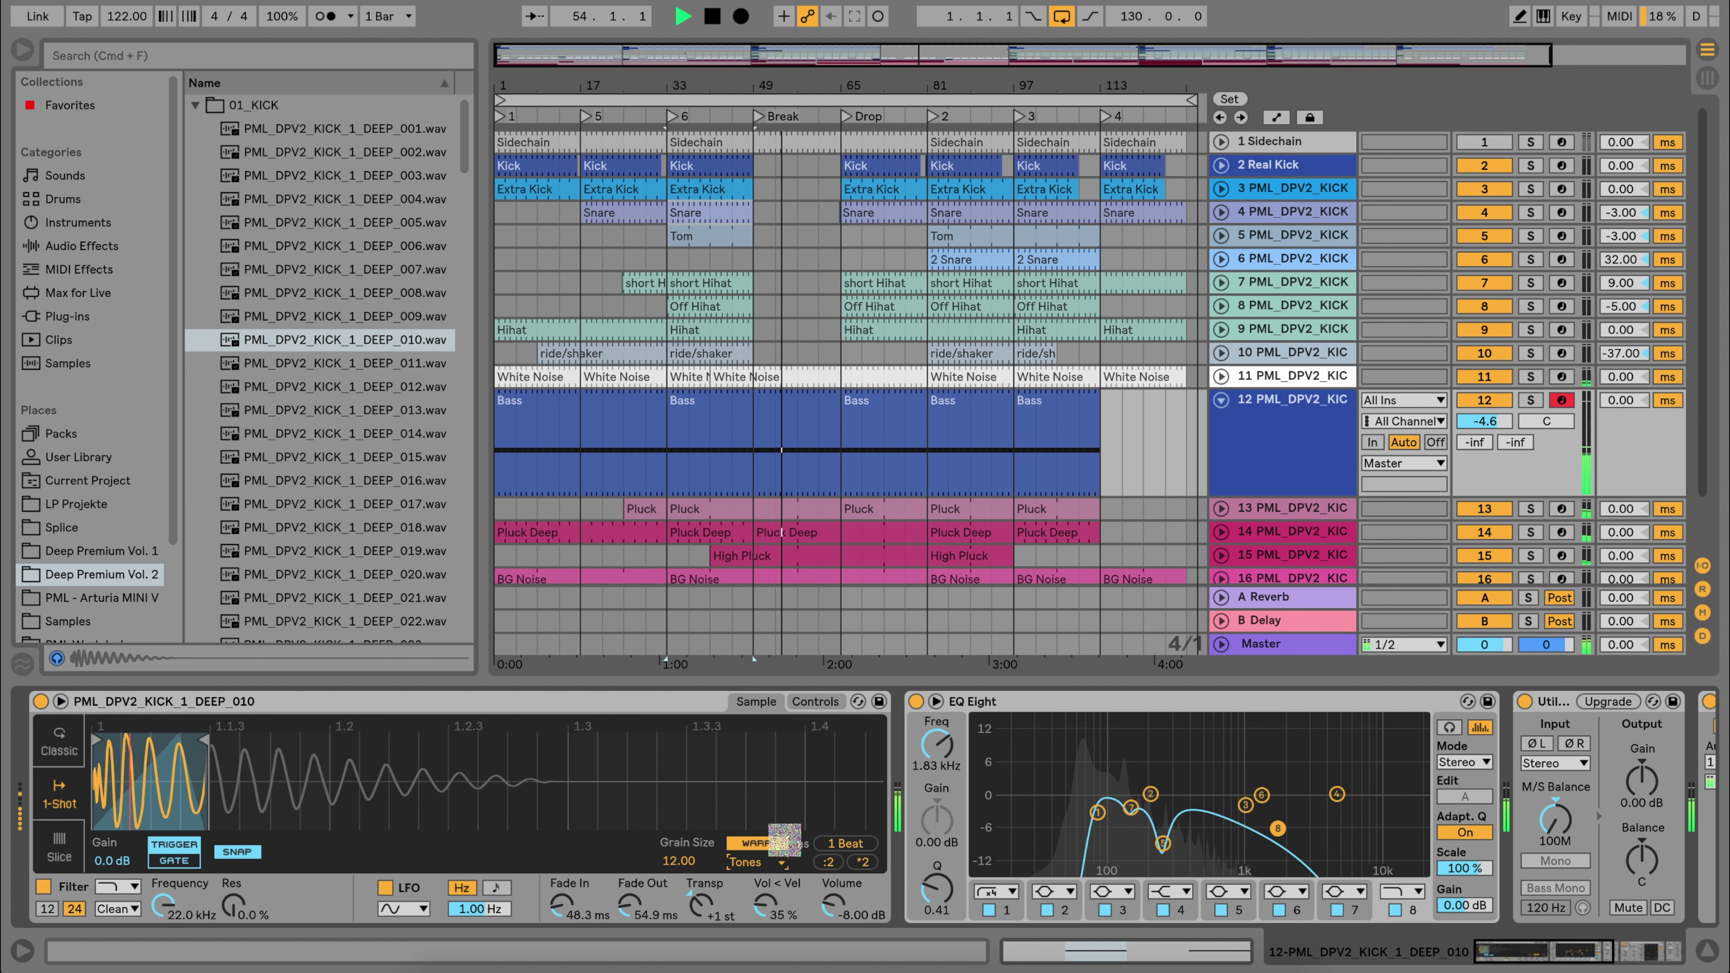
- Inspect the MIDI notes of the Bass clip in the Break section, enlarged enough to read the note names
{"action": "double_click", "coordinate": [805, 397]}
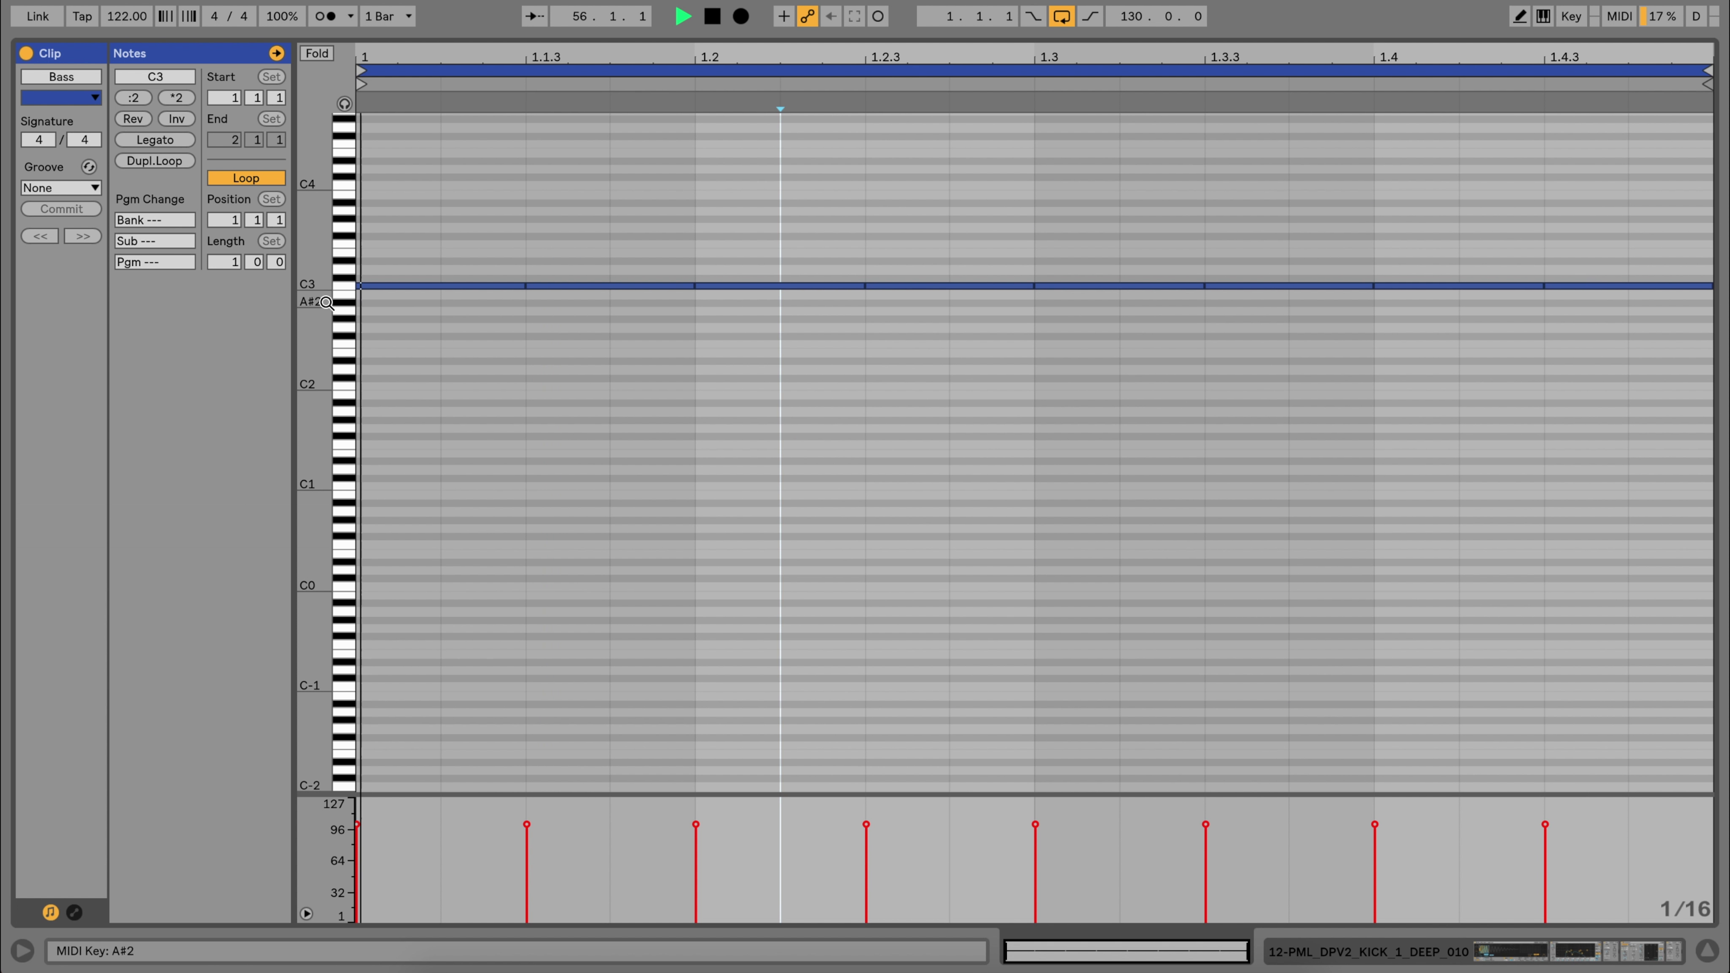
{"action": "left_click_drag", "start_coordinate": [313, 295], "coordinate": [382, 297]}
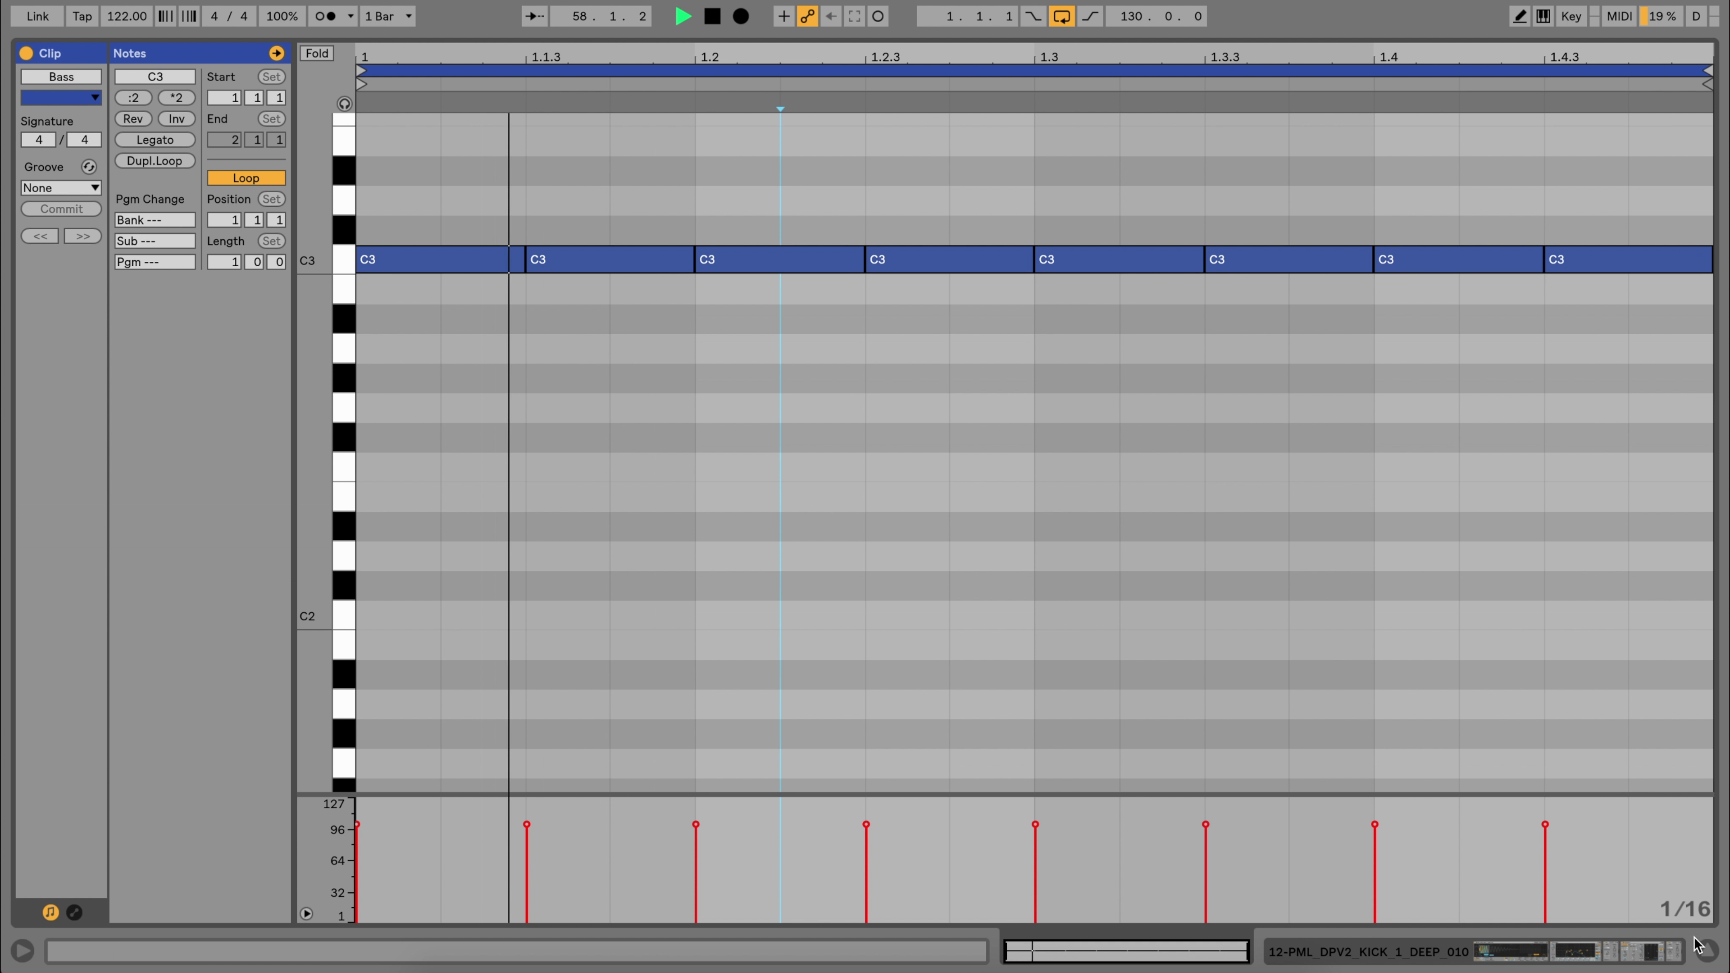
{"action": "left_click", "coordinate": [1704, 949]}
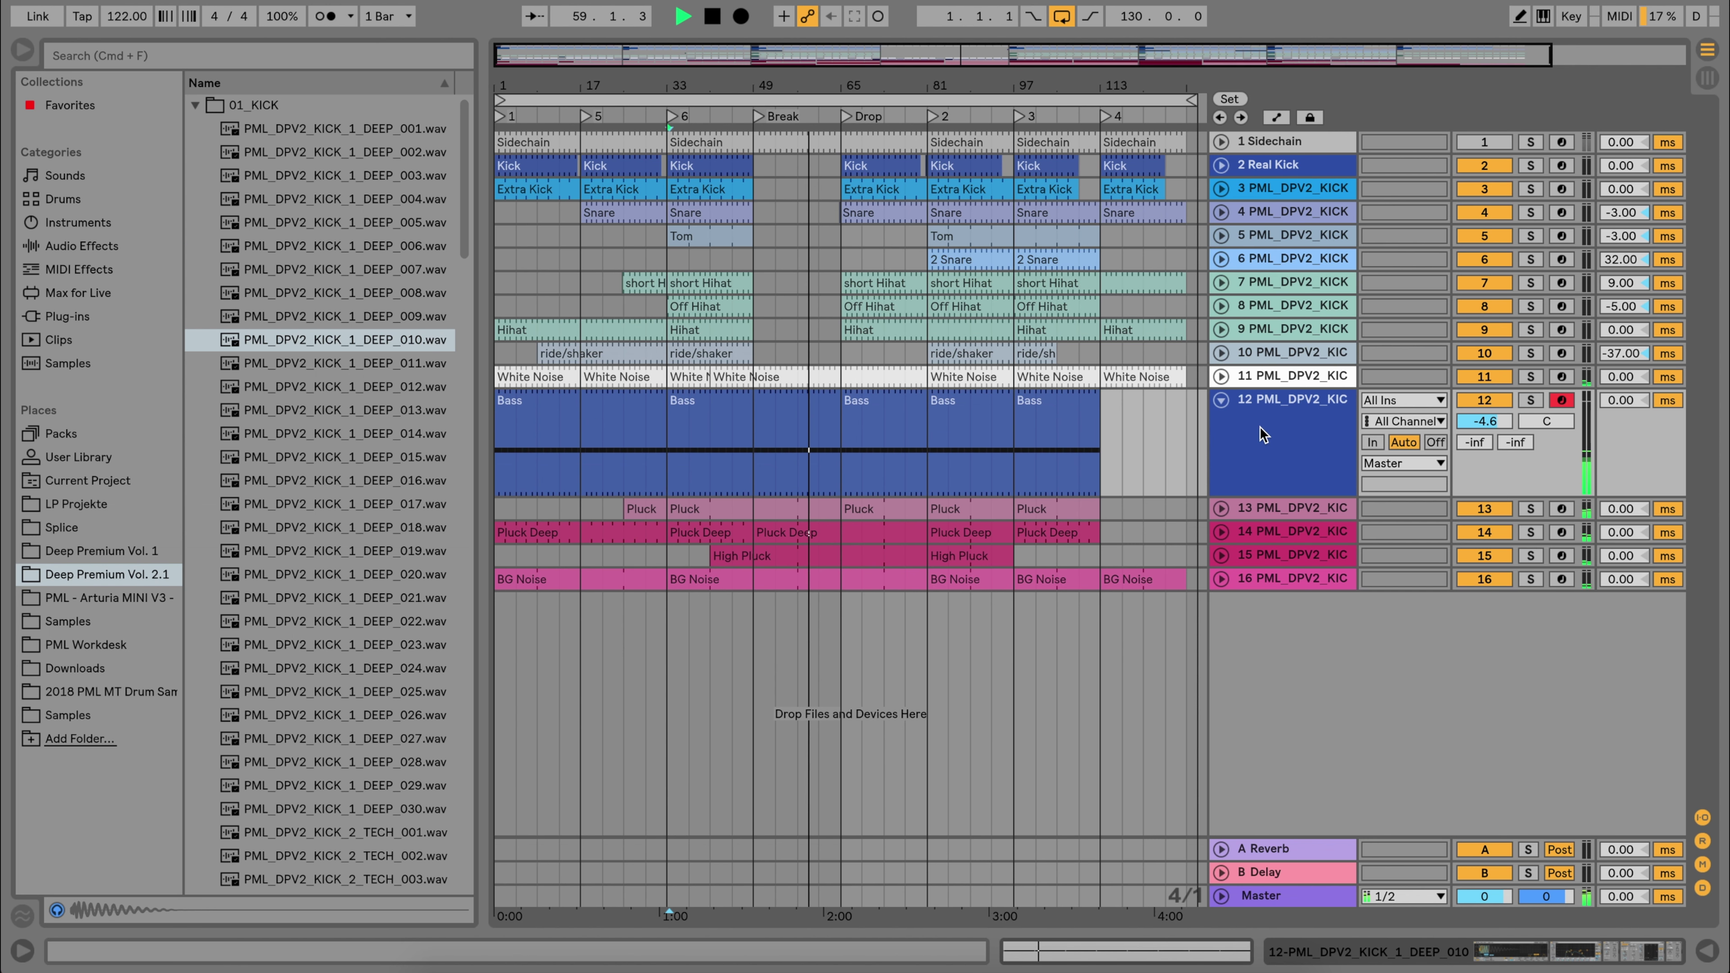
- Examine the Bass track's device chain from the EQ Eight to the sidechained Compressor and last Utility, and fold track 12
{"action": "double_click", "coordinate": [1278, 412]}
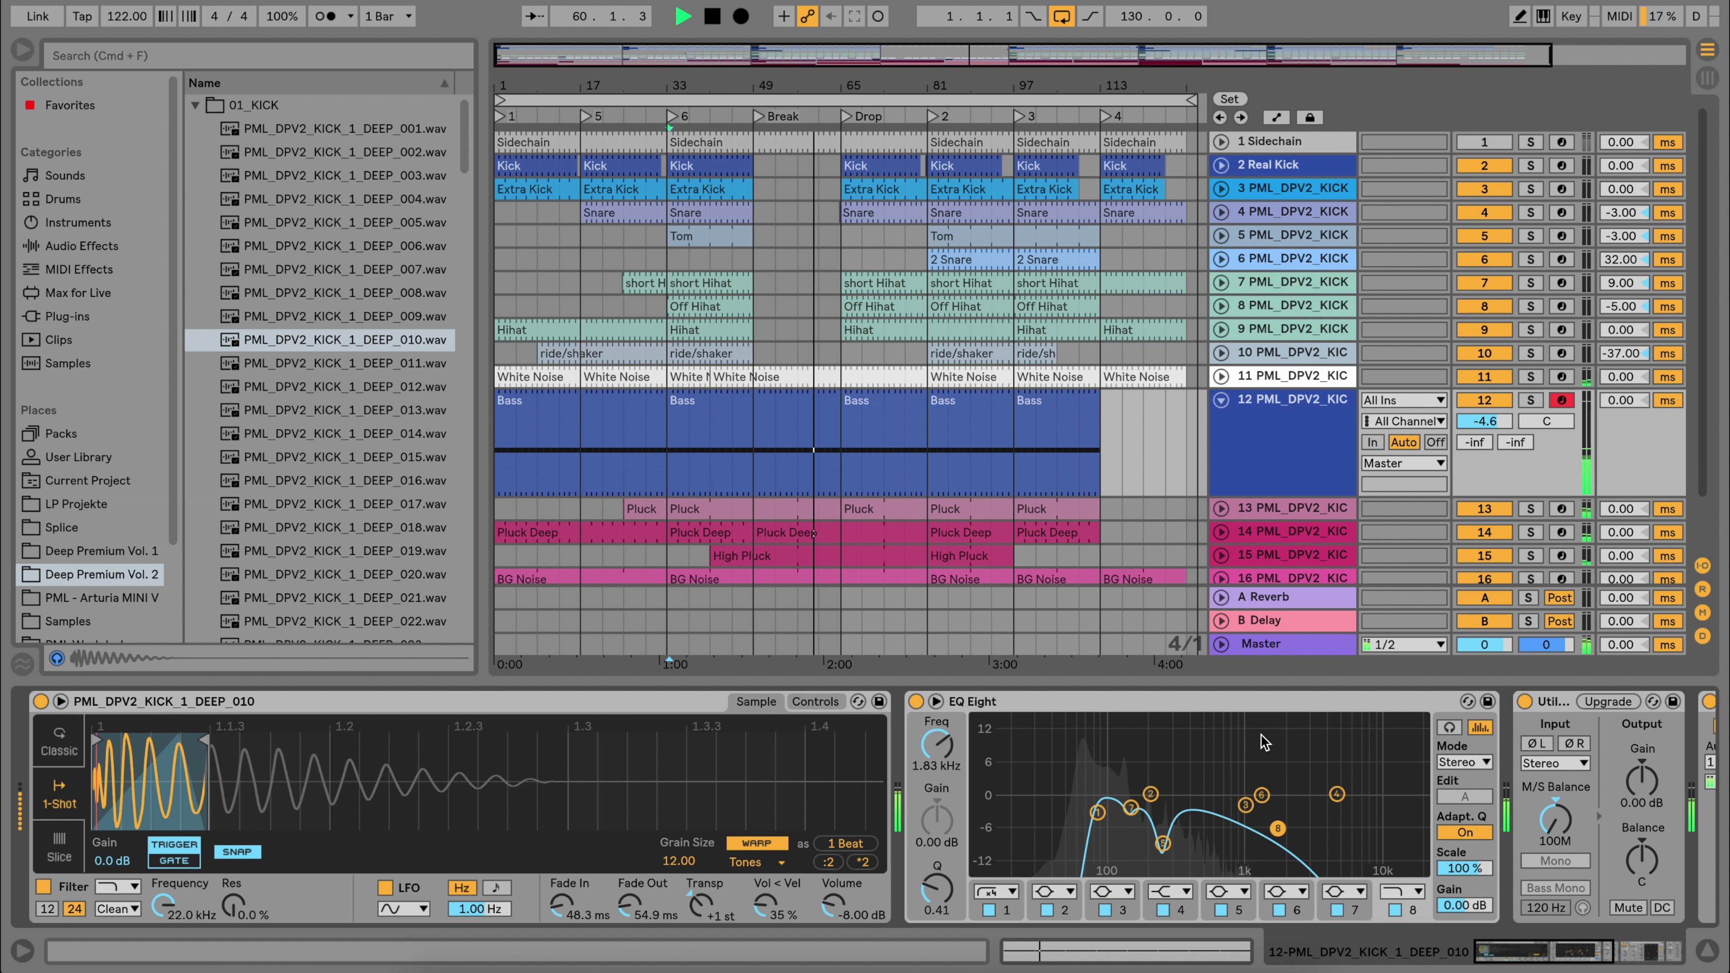
{"action": "scroll", "coordinate": [1314, 765], "scroll_direction": "right", "scroll_amount": 5}
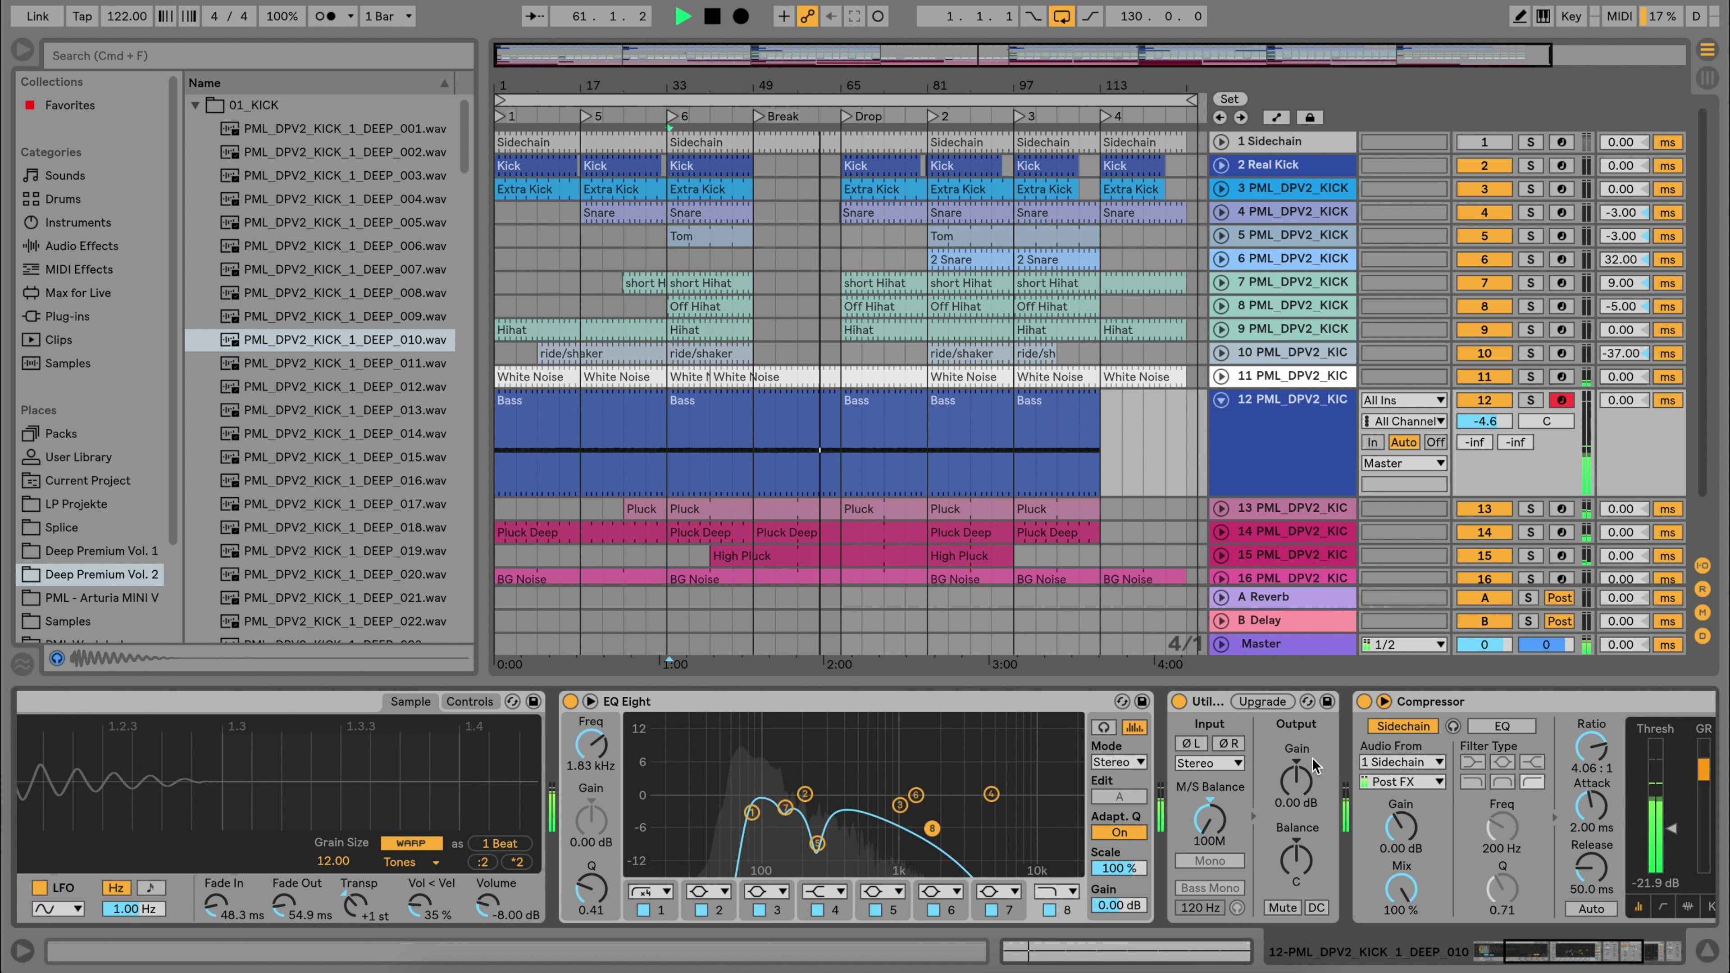
{"action": "scroll", "coordinate": [1313, 765], "scroll_direction": "right", "scroll_amount": 7}
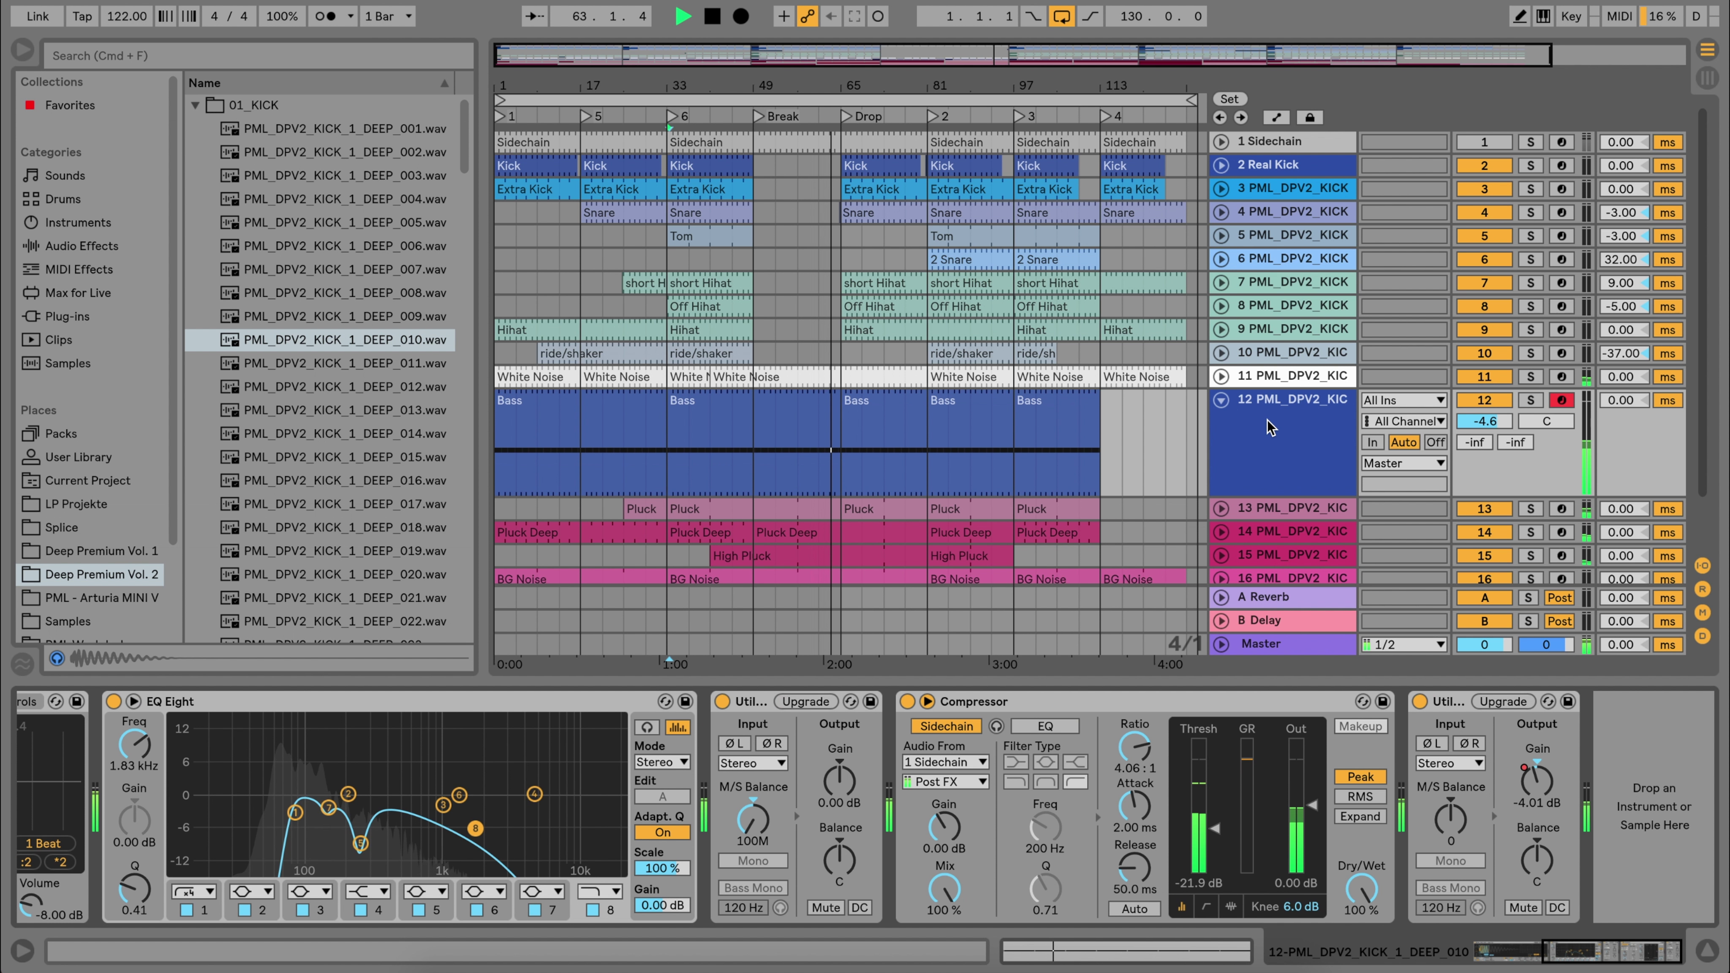
{"action": "left_click", "coordinate": [1224, 402]}
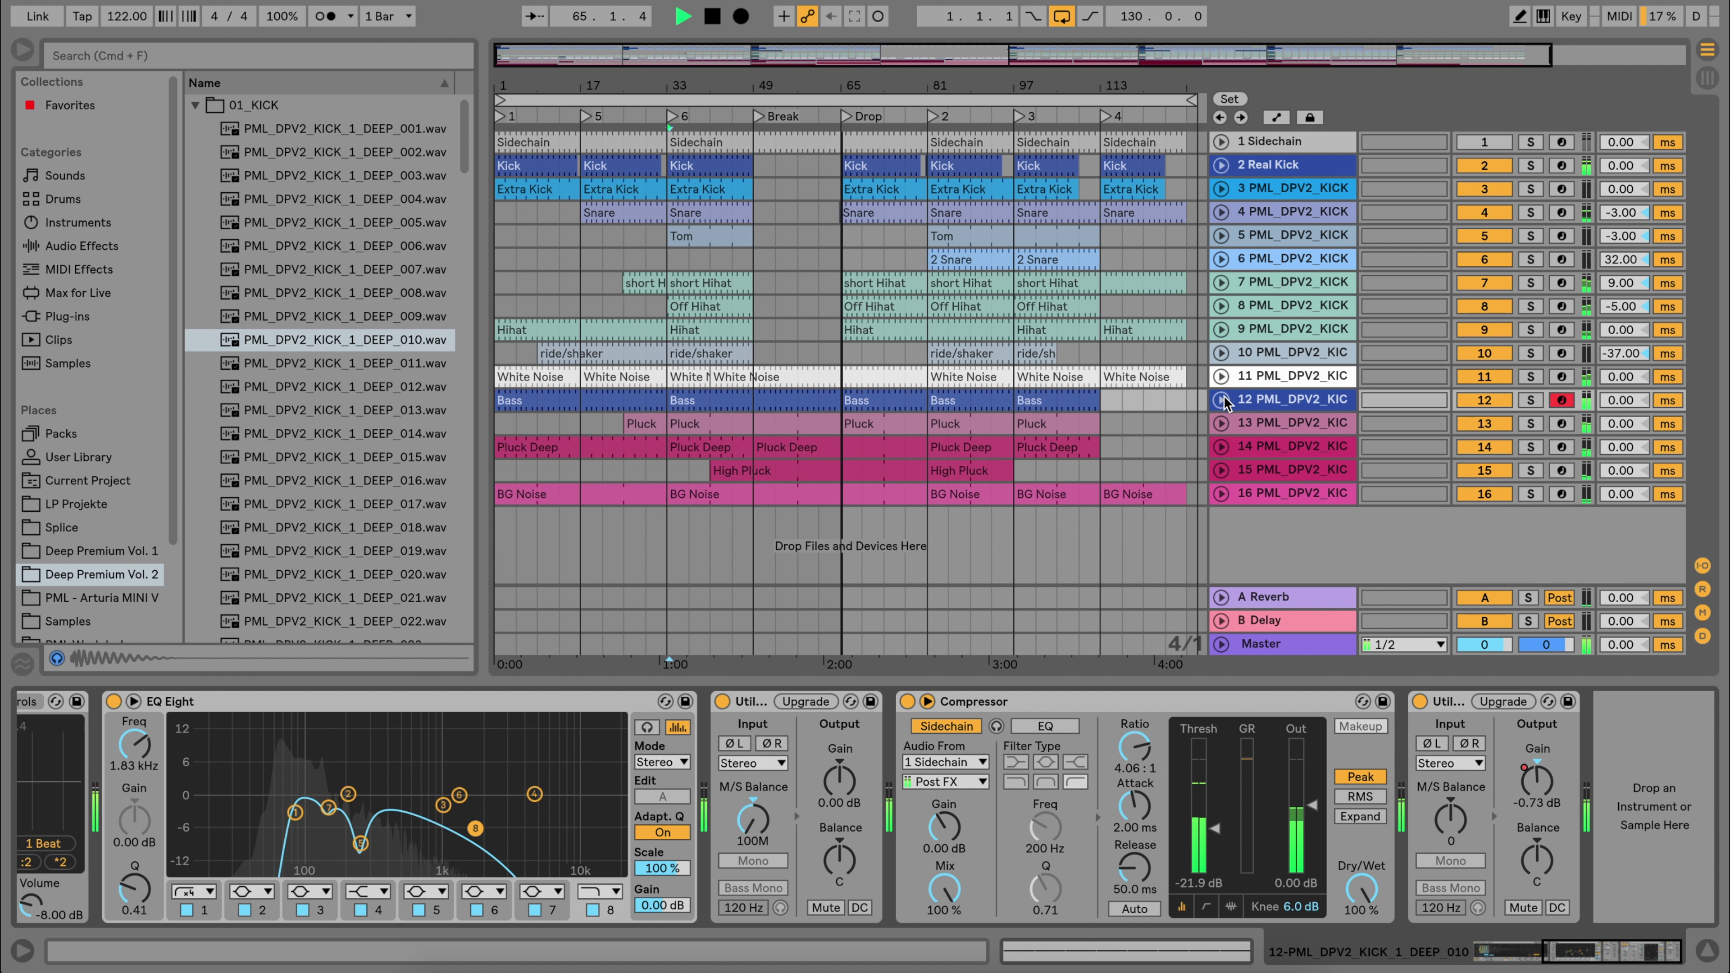
- Unfold the Pluck track 13 and inspect the MIDI notes of its Pluck clip in the Drop section
{"action": "left_click", "coordinate": [1224, 425]}
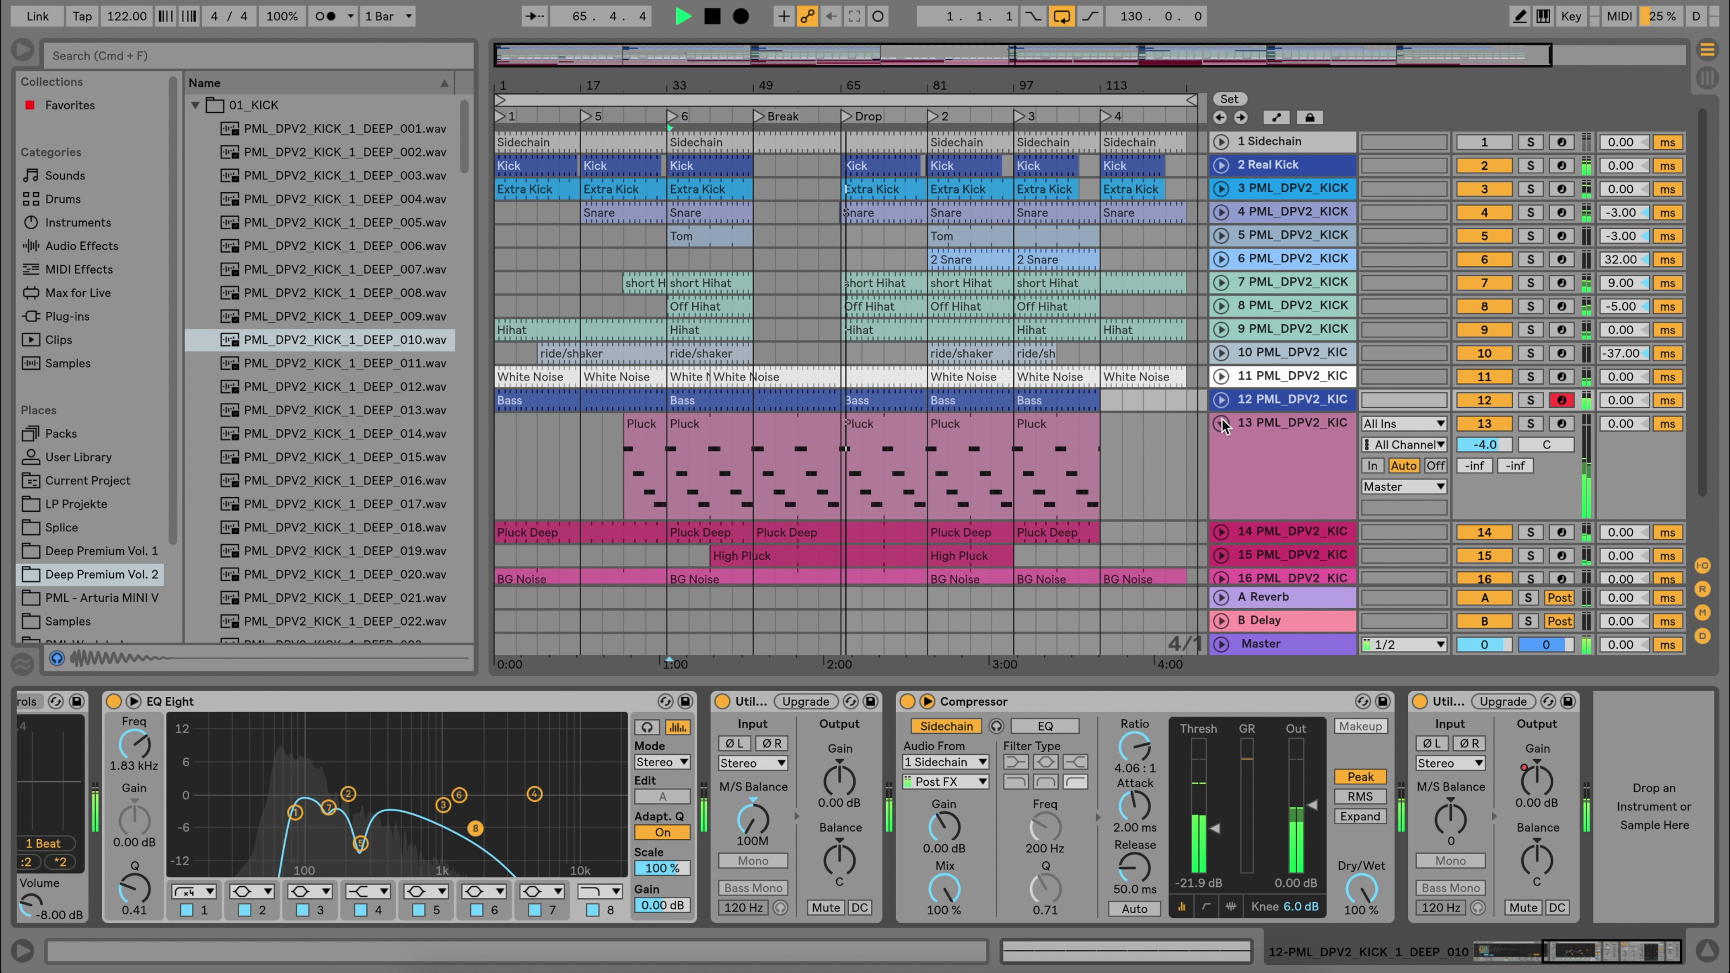
{"action": "left_click", "coordinate": [1261, 428]}
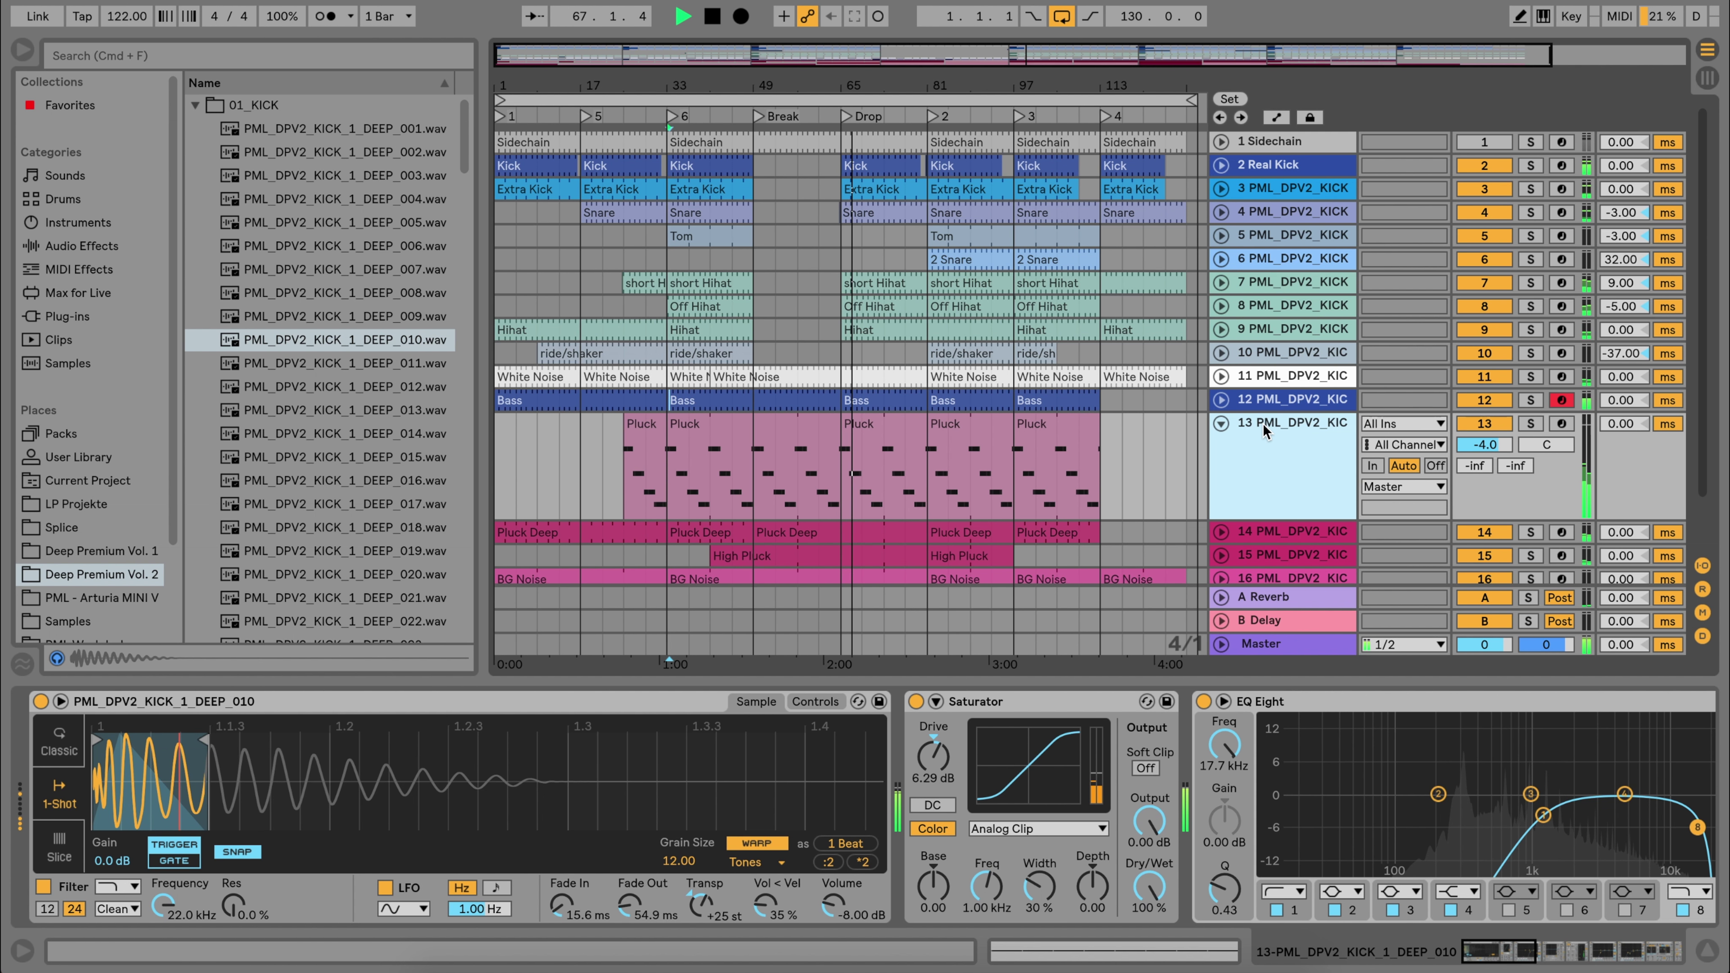
{"action": "double_click", "coordinate": [873, 435]}
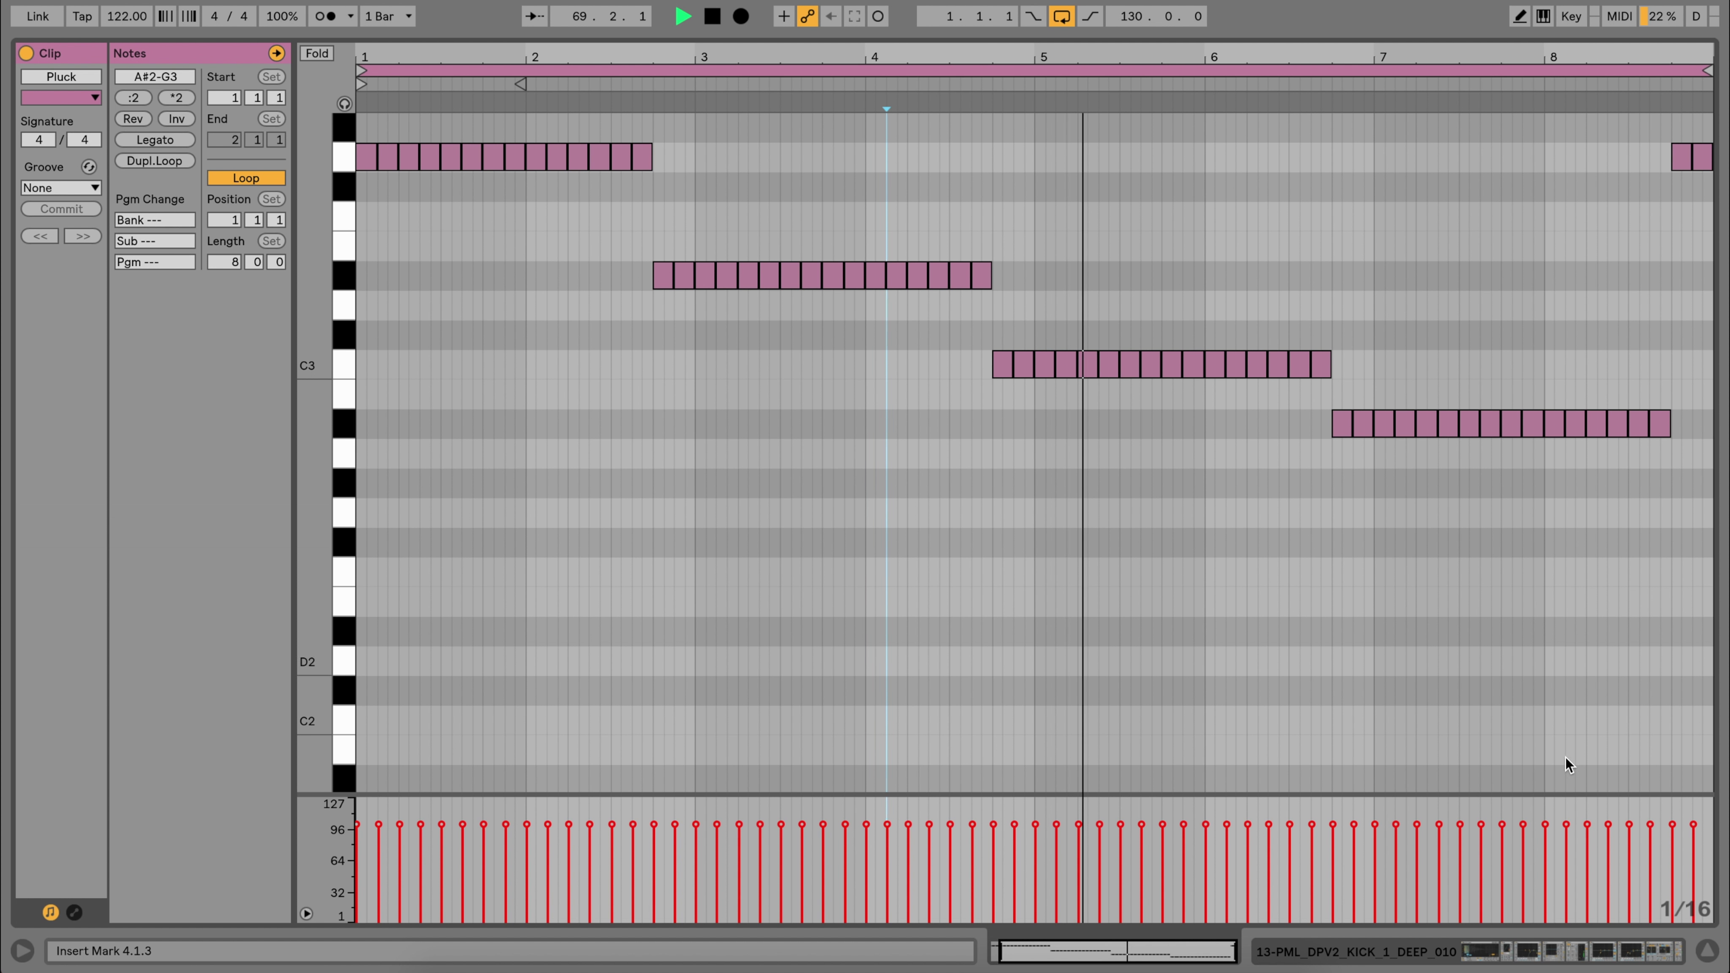
{"action": "left_click", "coordinate": [1702, 949]}
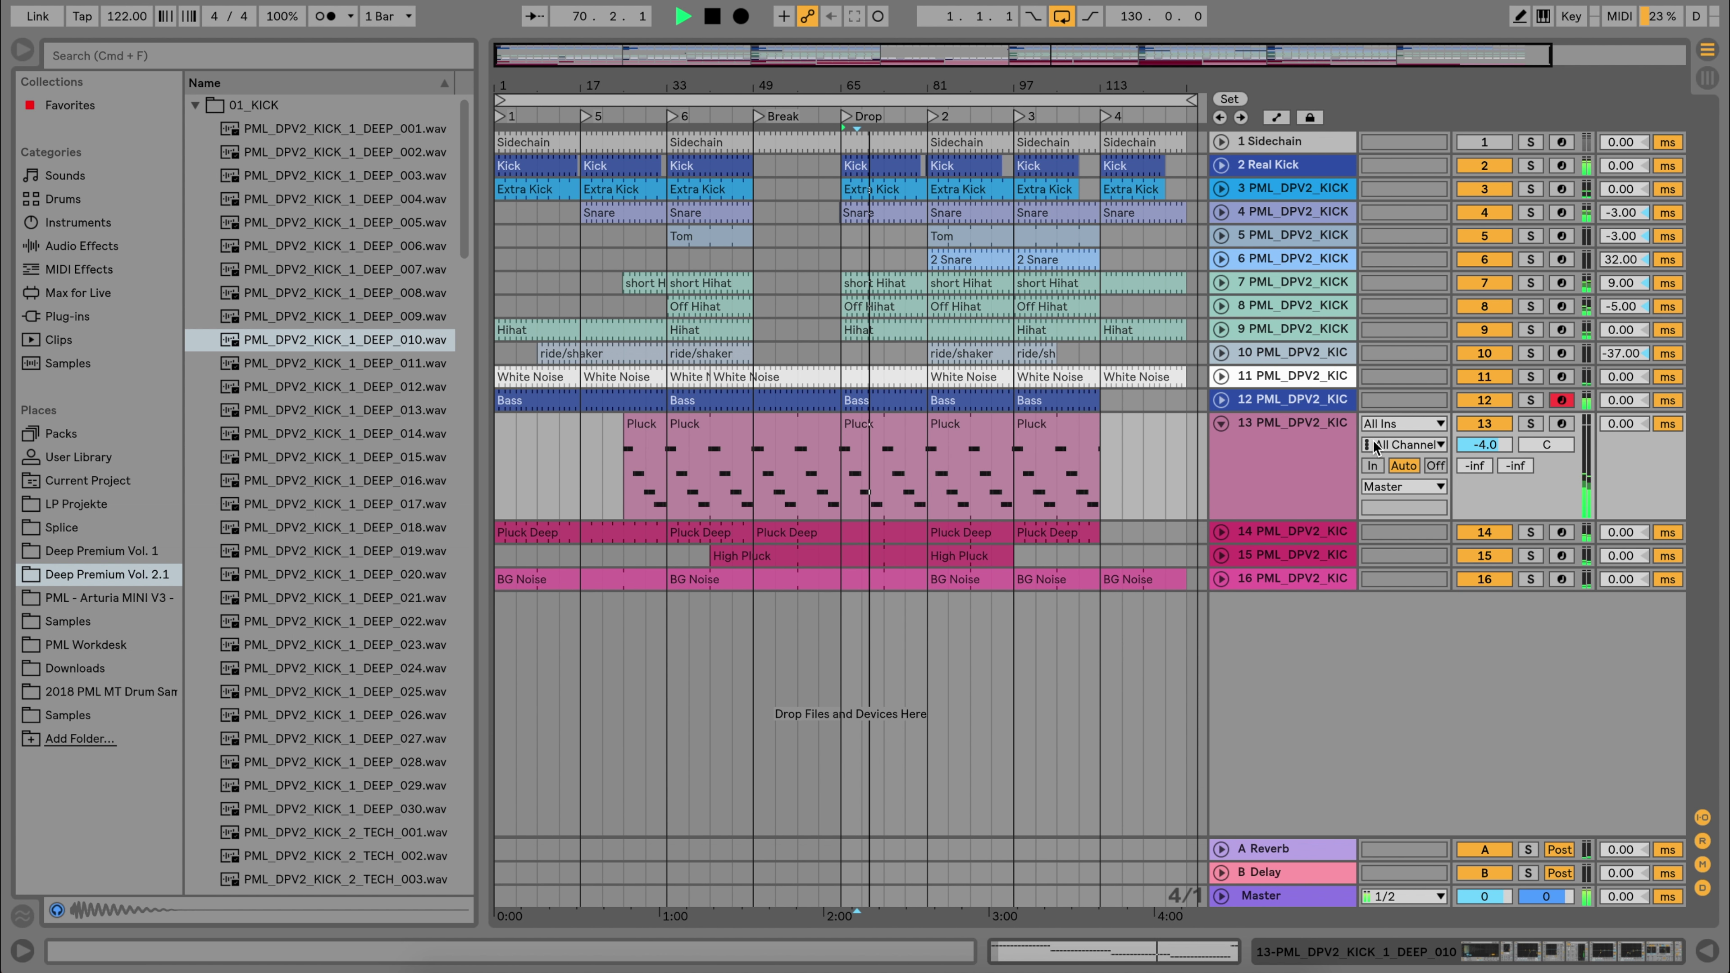
- Show the devices of the Pluck track 13 and check the warp mode setting of its Simpler
{"action": "double_click", "coordinate": [1302, 422]}
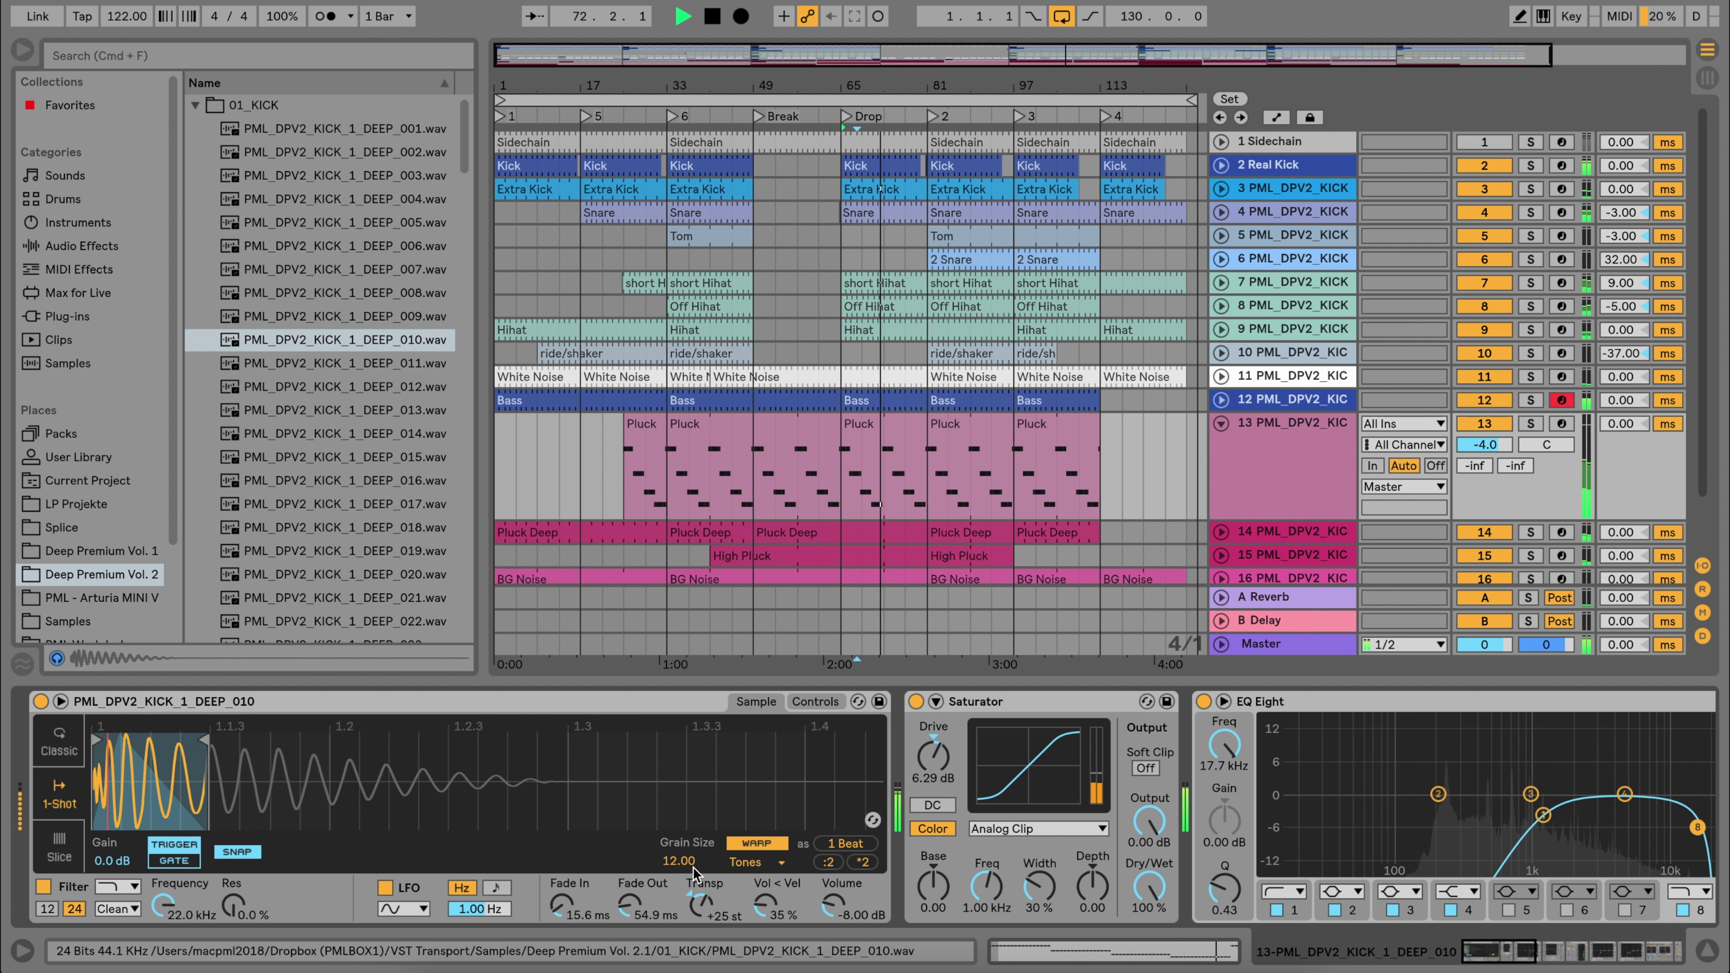
{"action": "left_click", "coordinate": [780, 862]}
{"action": "left_click", "coordinate": [780, 874]}
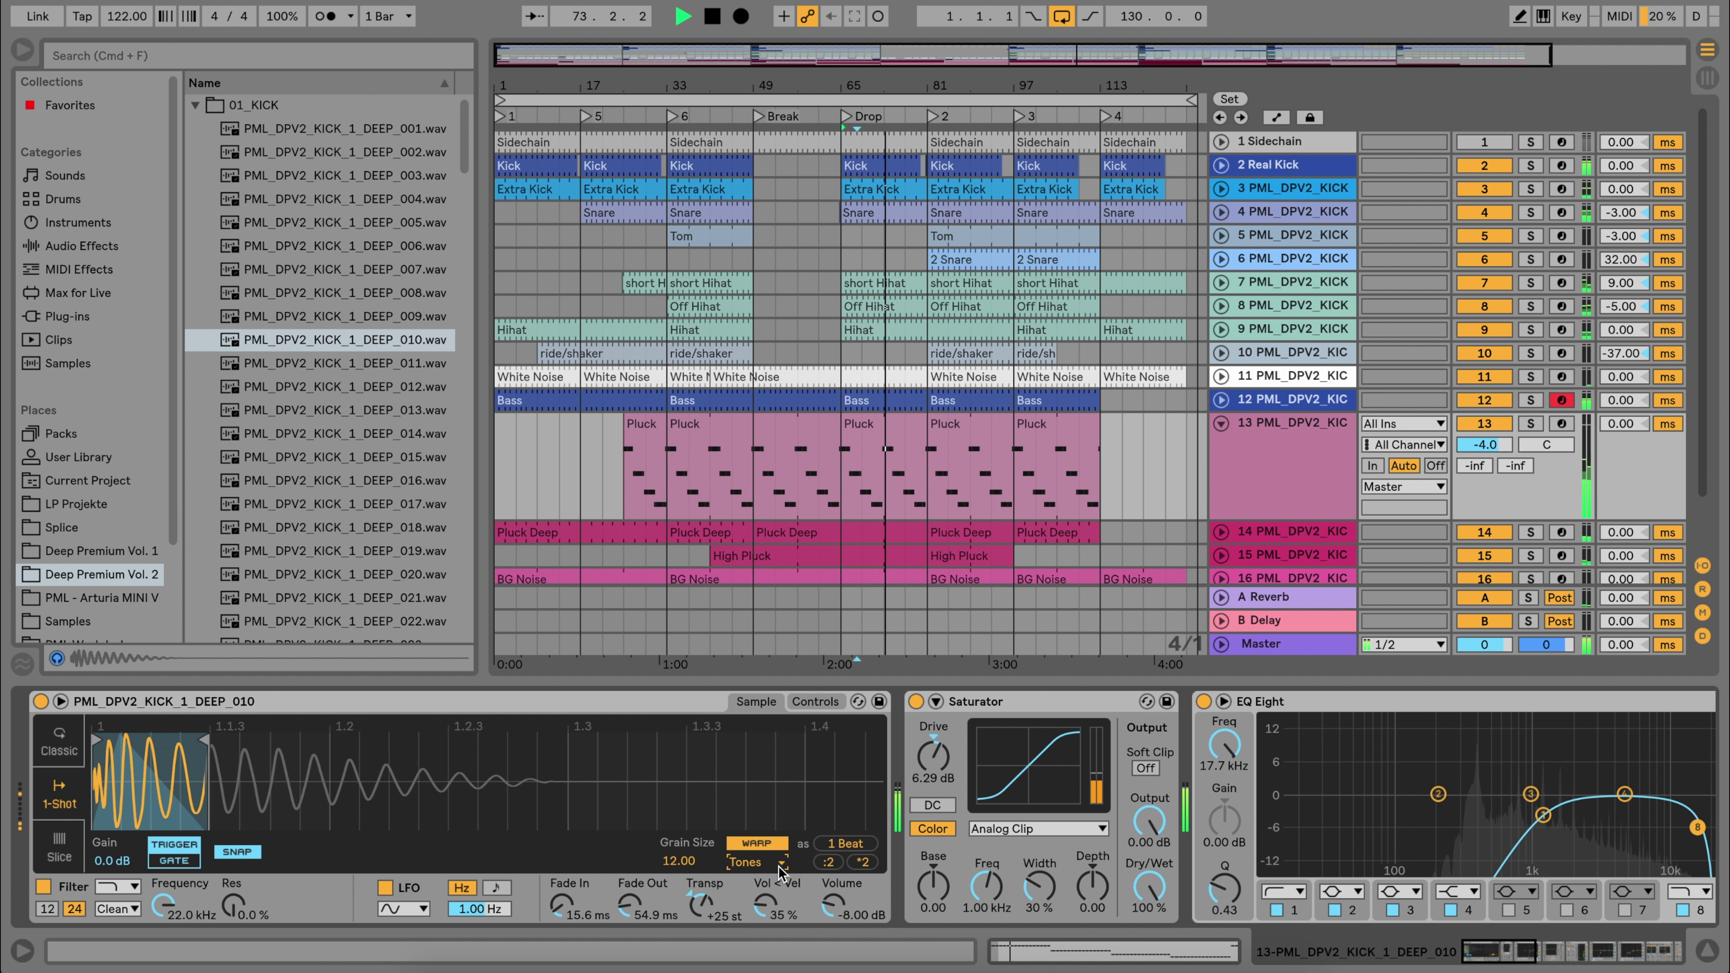
- Examine the Pluck track's effects from the Saturator through Auto Filter, Compressor and EQs to the Reverb and Simple Delay
{"action": "scroll", "coordinate": [783, 865], "scroll_direction": "right", "scroll_amount": 10}
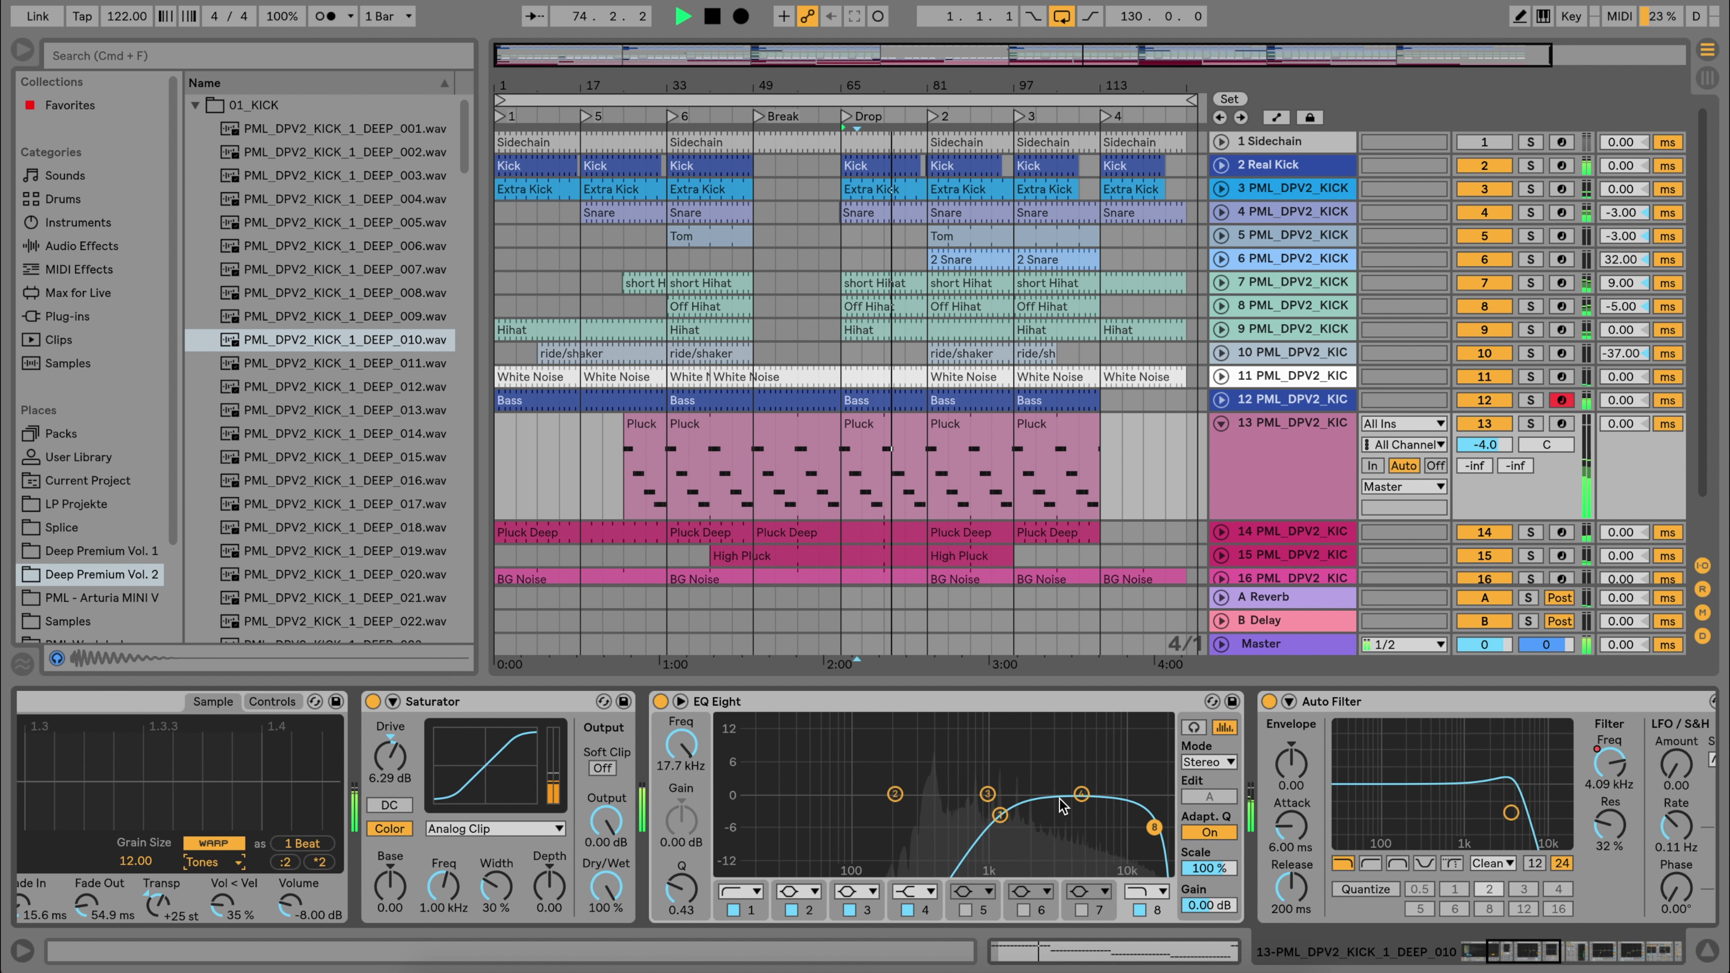
{"action": "scroll", "coordinate": [1090, 806], "scroll_direction": "right", "scroll_amount": 5}
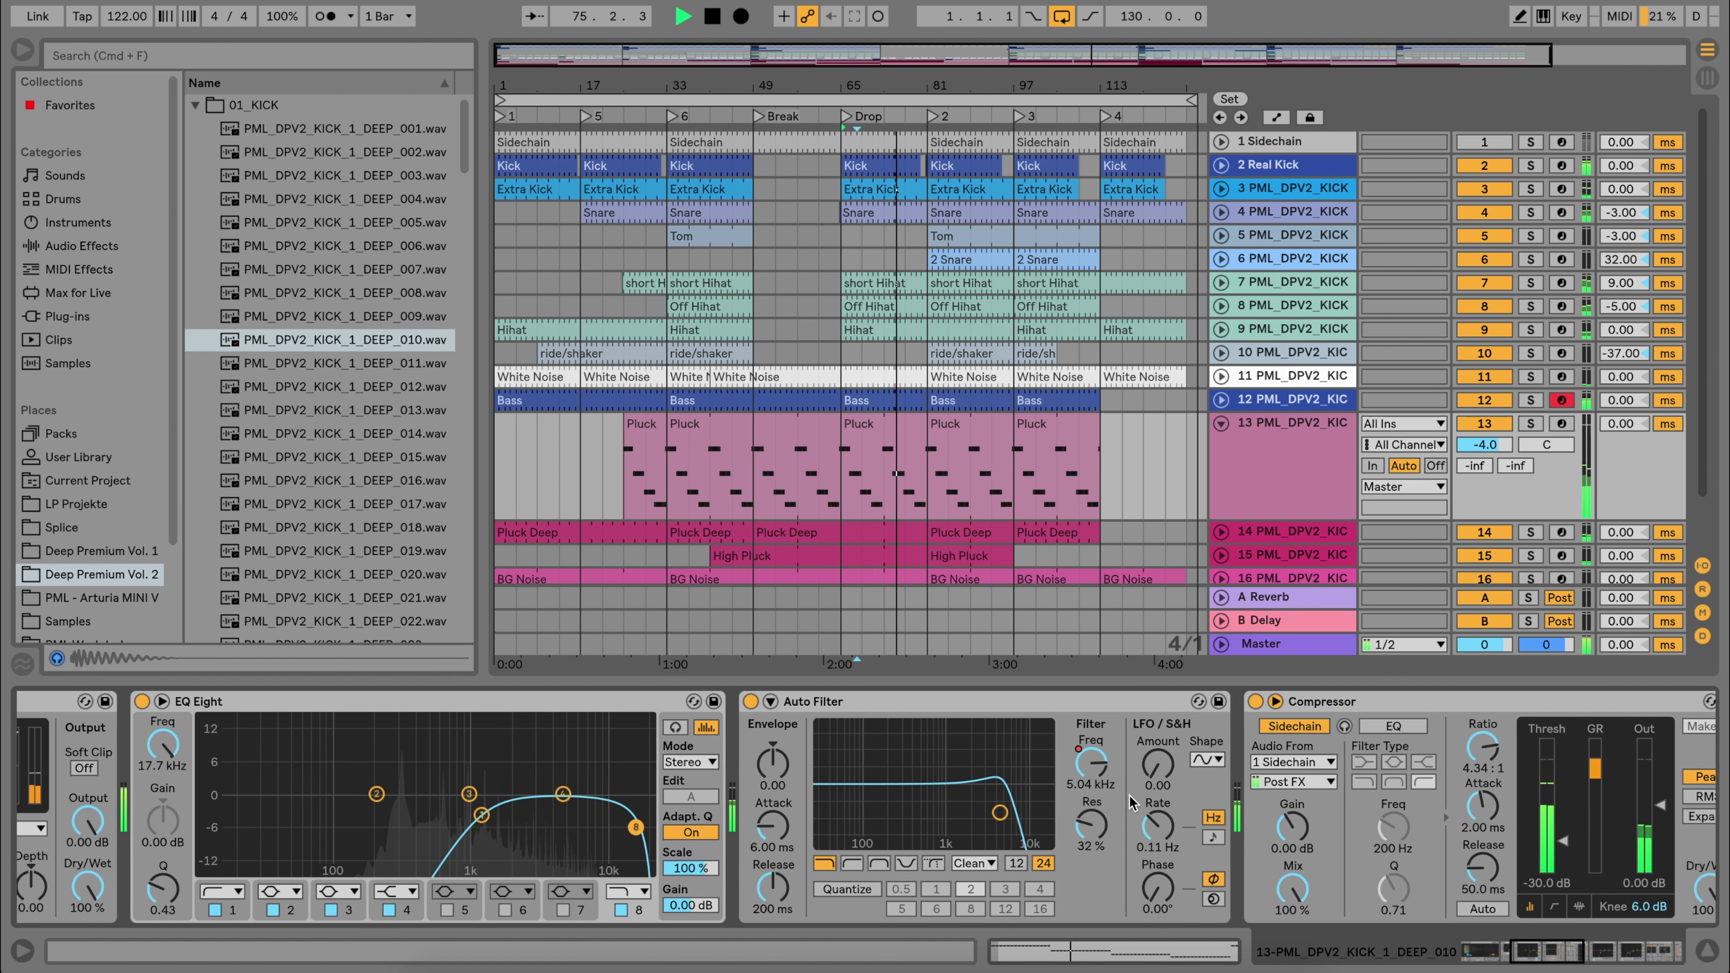
{"action": "scroll", "coordinate": [1131, 804], "scroll_direction": "right", "scroll_amount": 6}
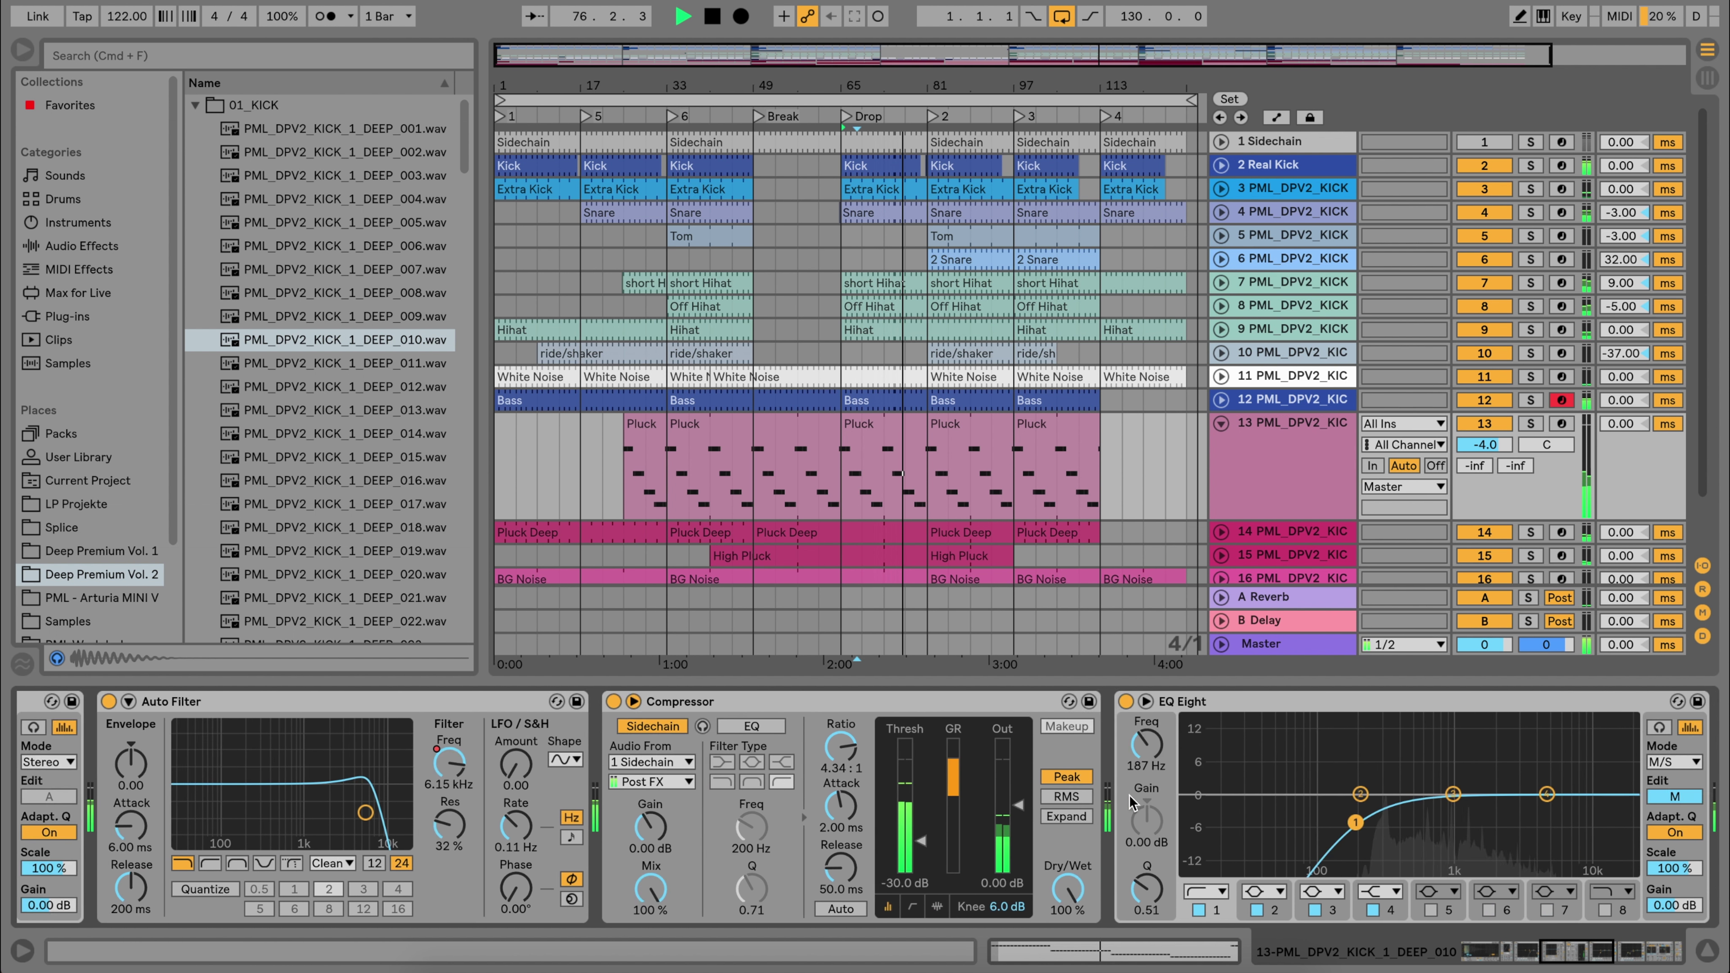
{"action": "scroll", "coordinate": [1130, 804], "scroll_direction": "right", "scroll_amount": 6}
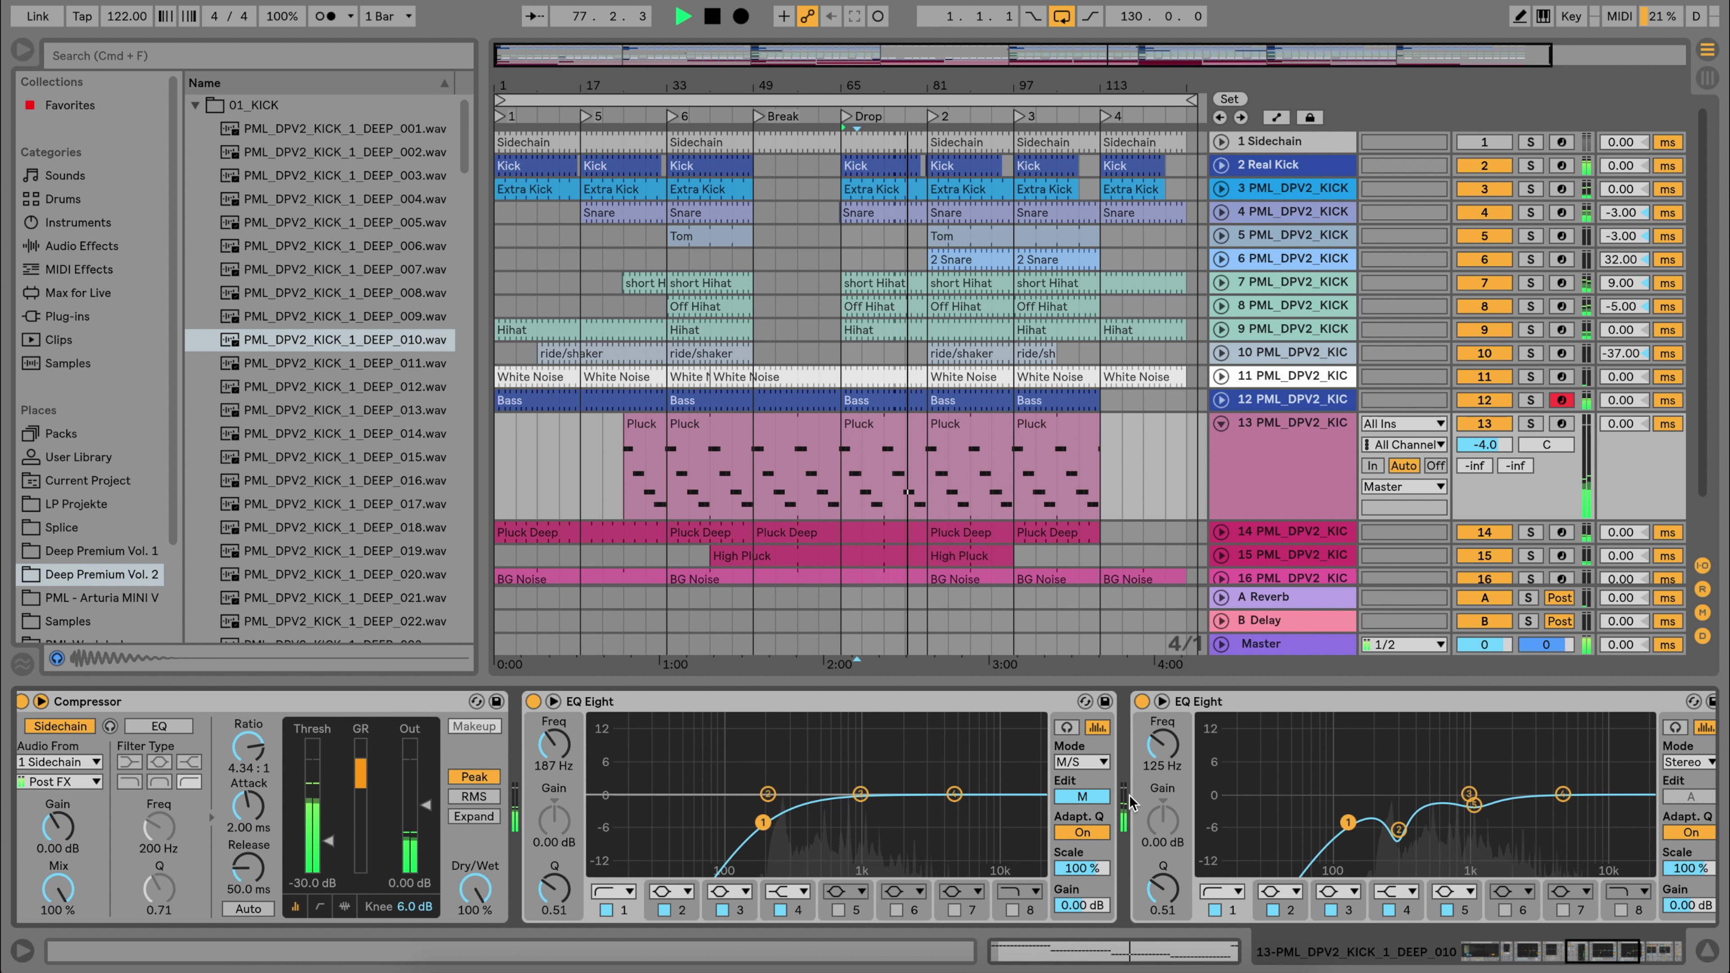
{"action": "scroll", "coordinate": [1130, 803], "scroll_direction": "right", "scroll_amount": 7}
{"action": "scroll", "coordinate": [1130, 802], "scroll_direction": "right", "scroll_amount": 6}
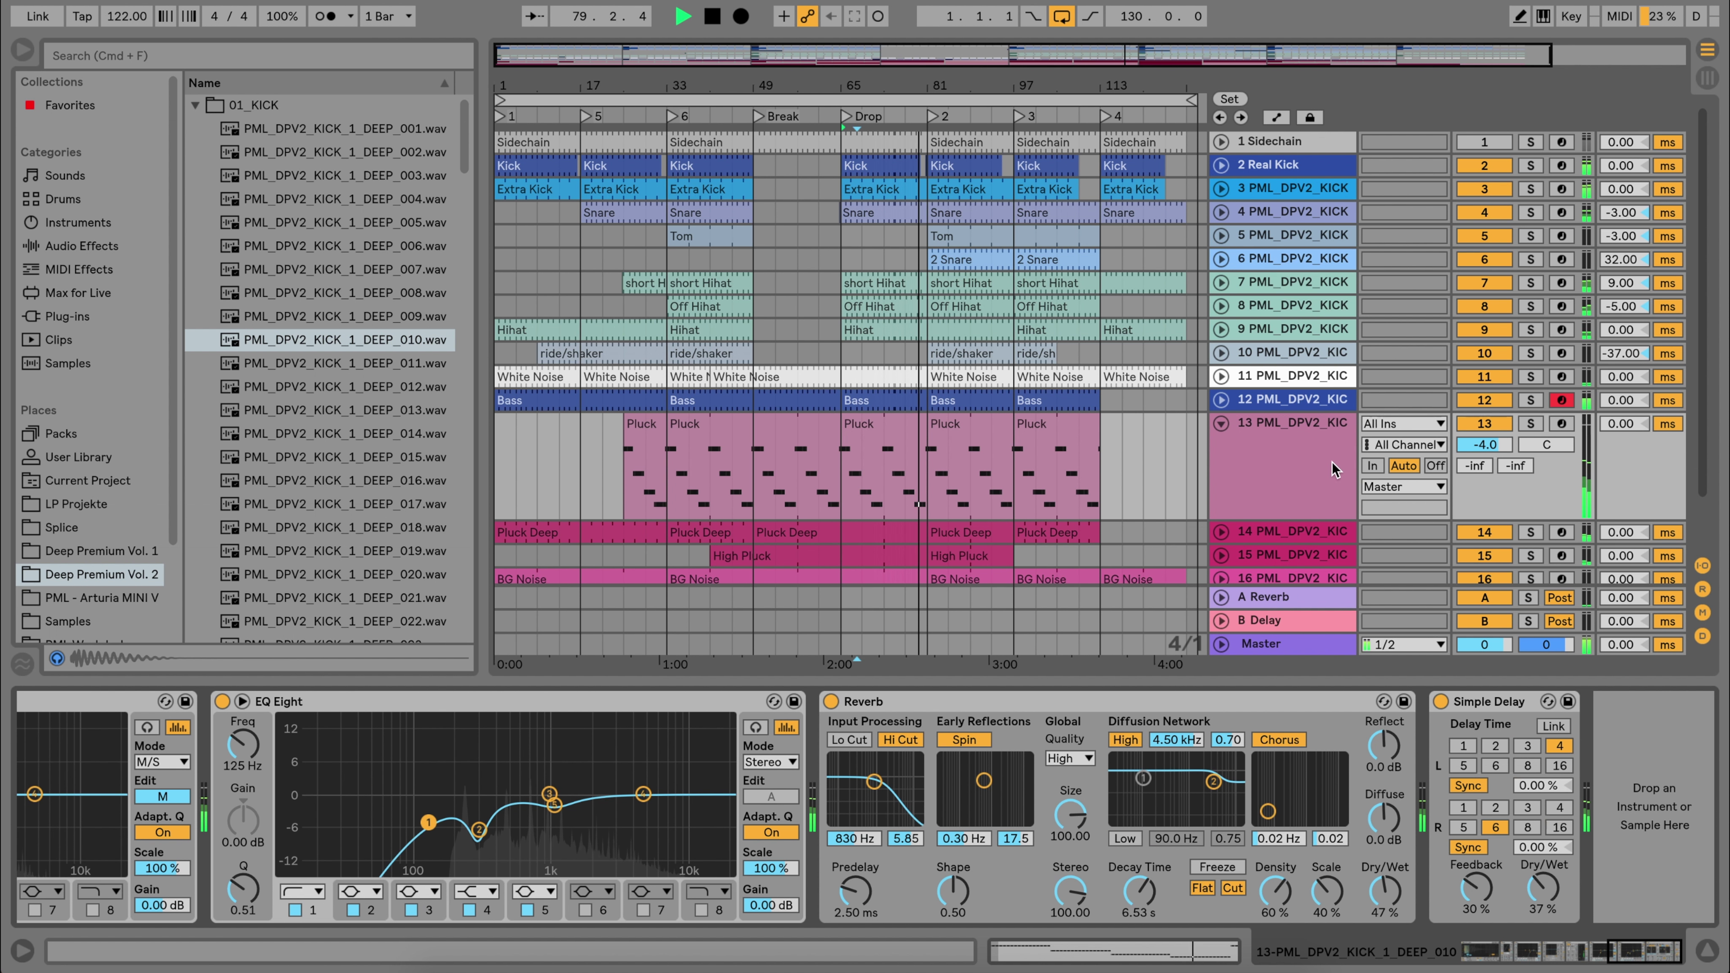
- Show the devices of the Pluck Deep track 14, unfold it and review the curve type options of its Saturator
{"action": "left_click", "coordinate": [1289, 534]}
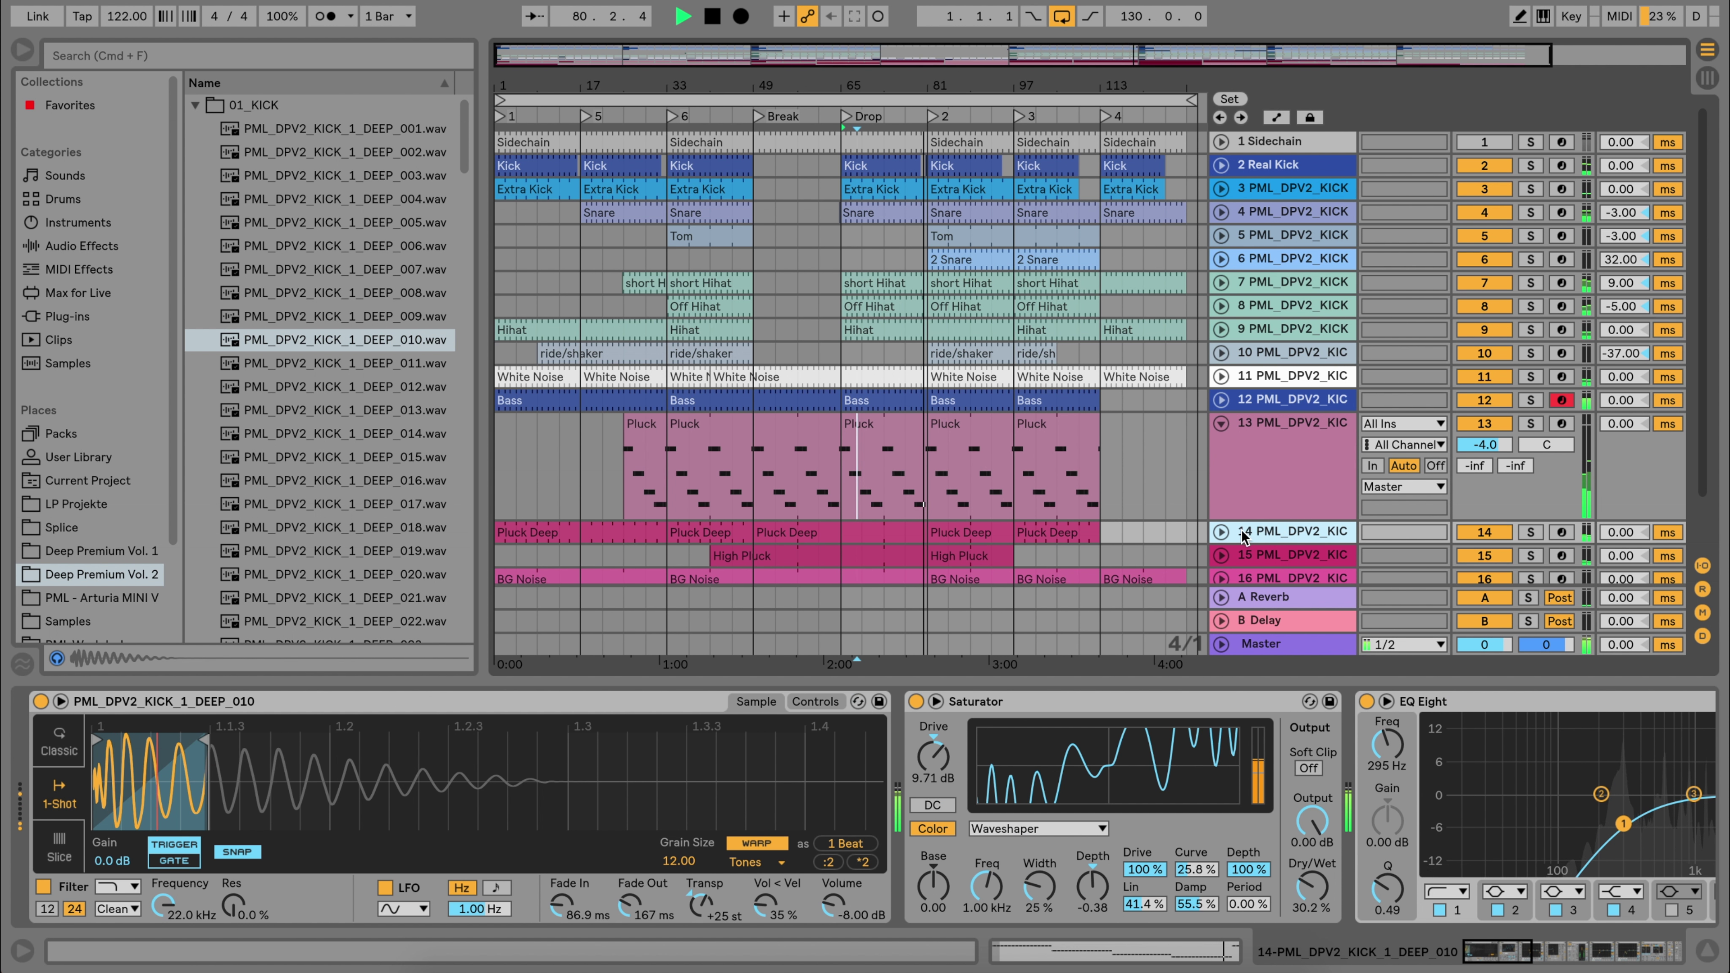
{"action": "left_click", "coordinate": [1221, 531]}
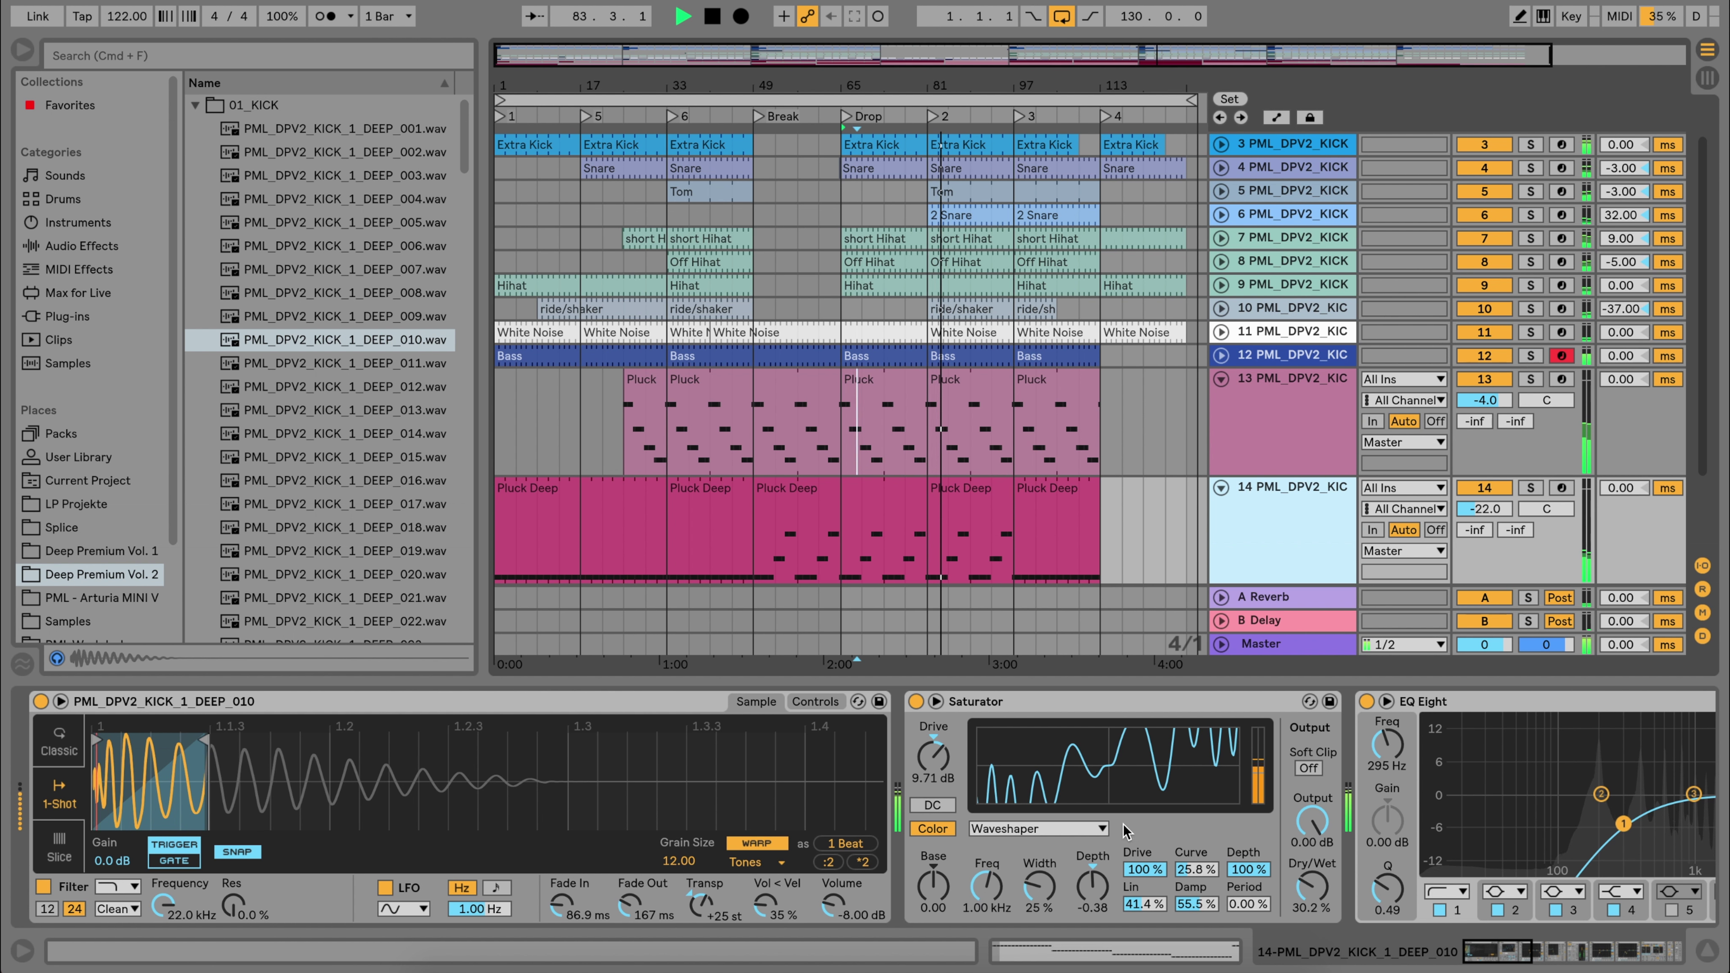
{"action": "left_click", "coordinate": [1037, 829]}
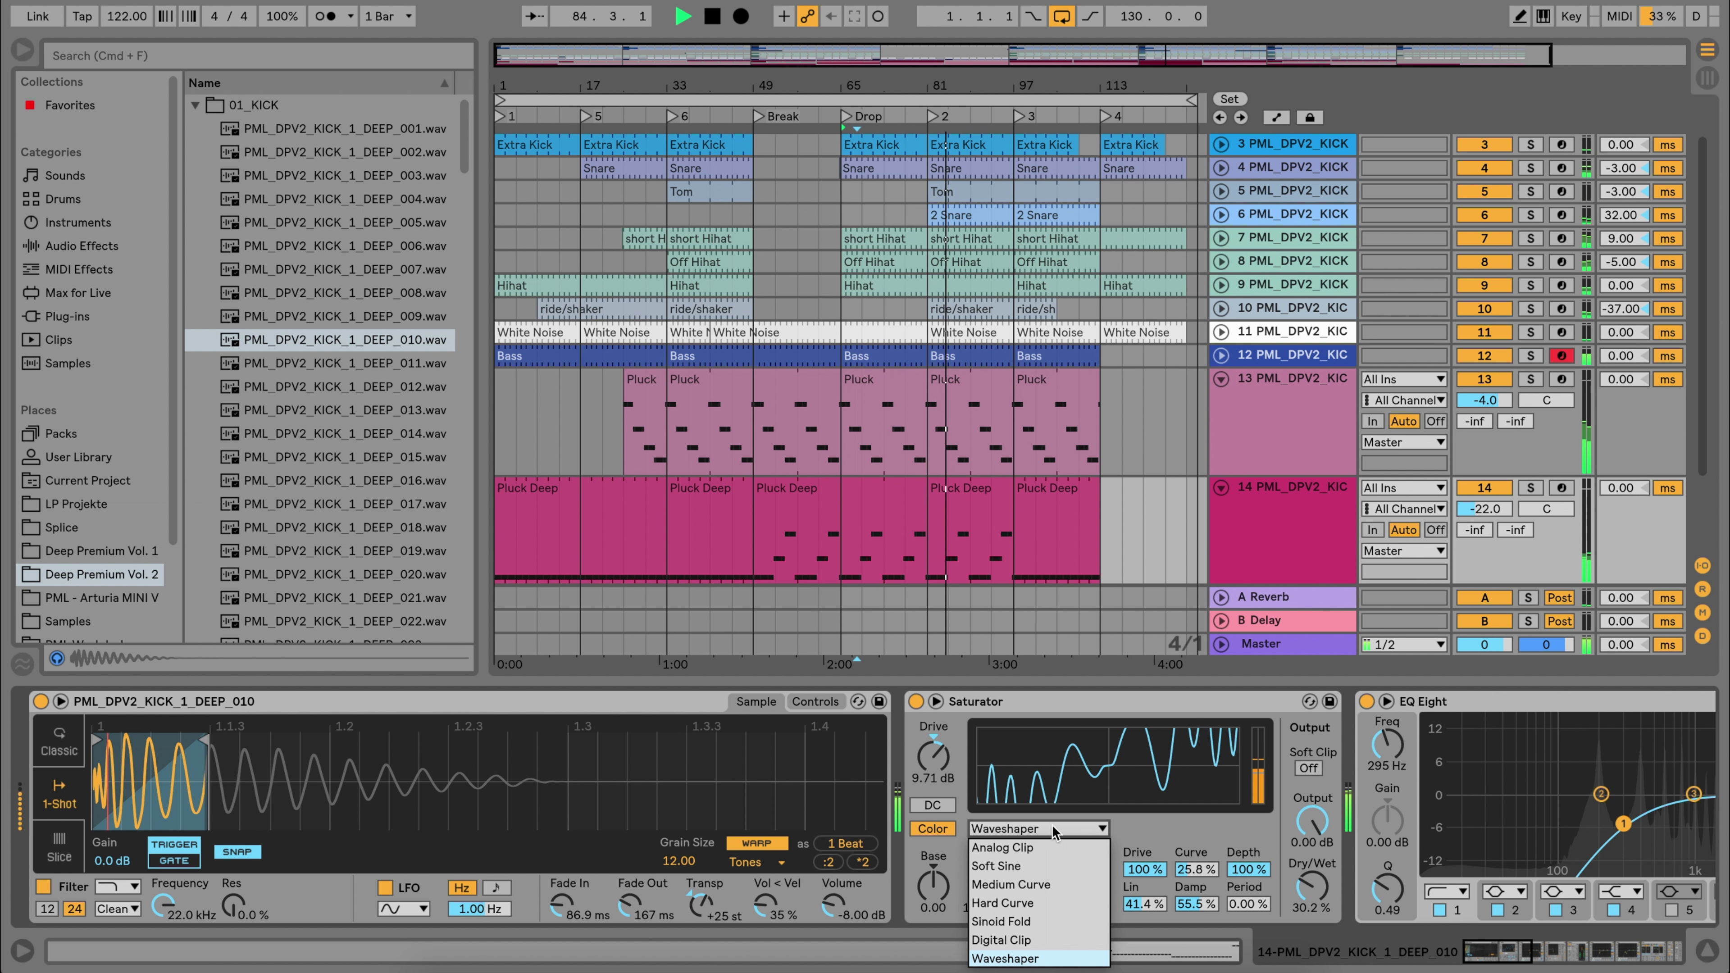
{"action": "left_click", "coordinate": [1166, 828]}
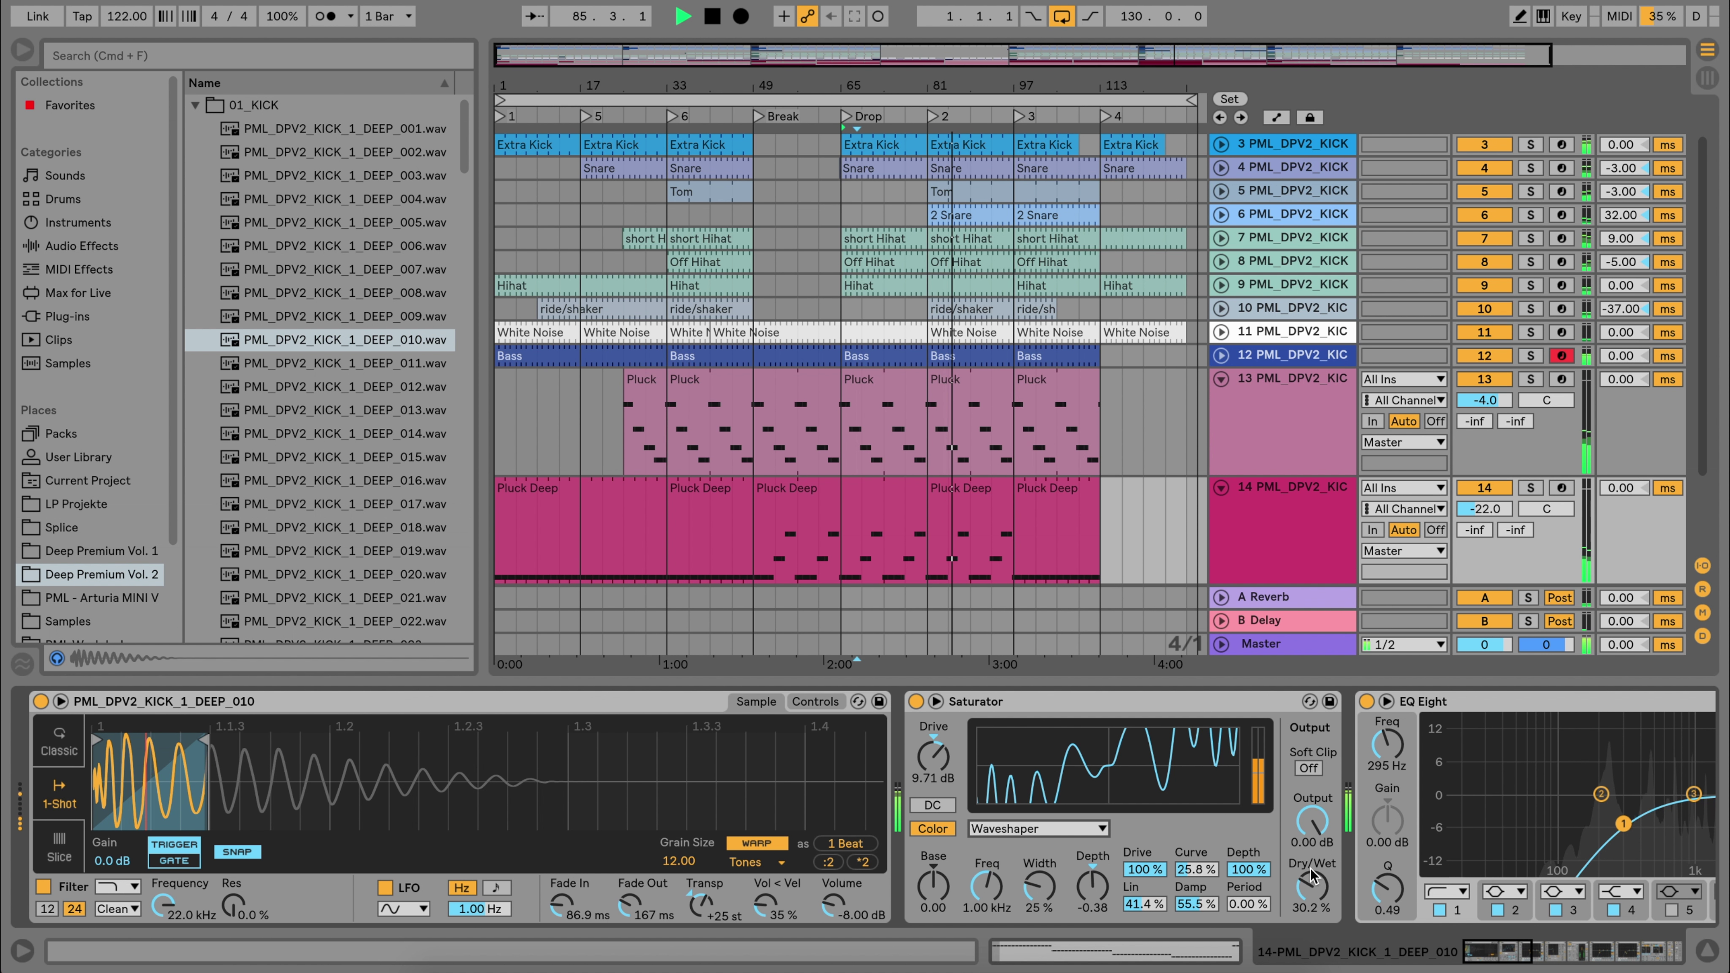
- Examine the Pluck Deep track's effects from the EQ Eight to the Reverb, and fold tracks 14 and 13
{"action": "scroll", "coordinate": [1427, 875], "scroll_direction": "right", "scroll_amount": 10}
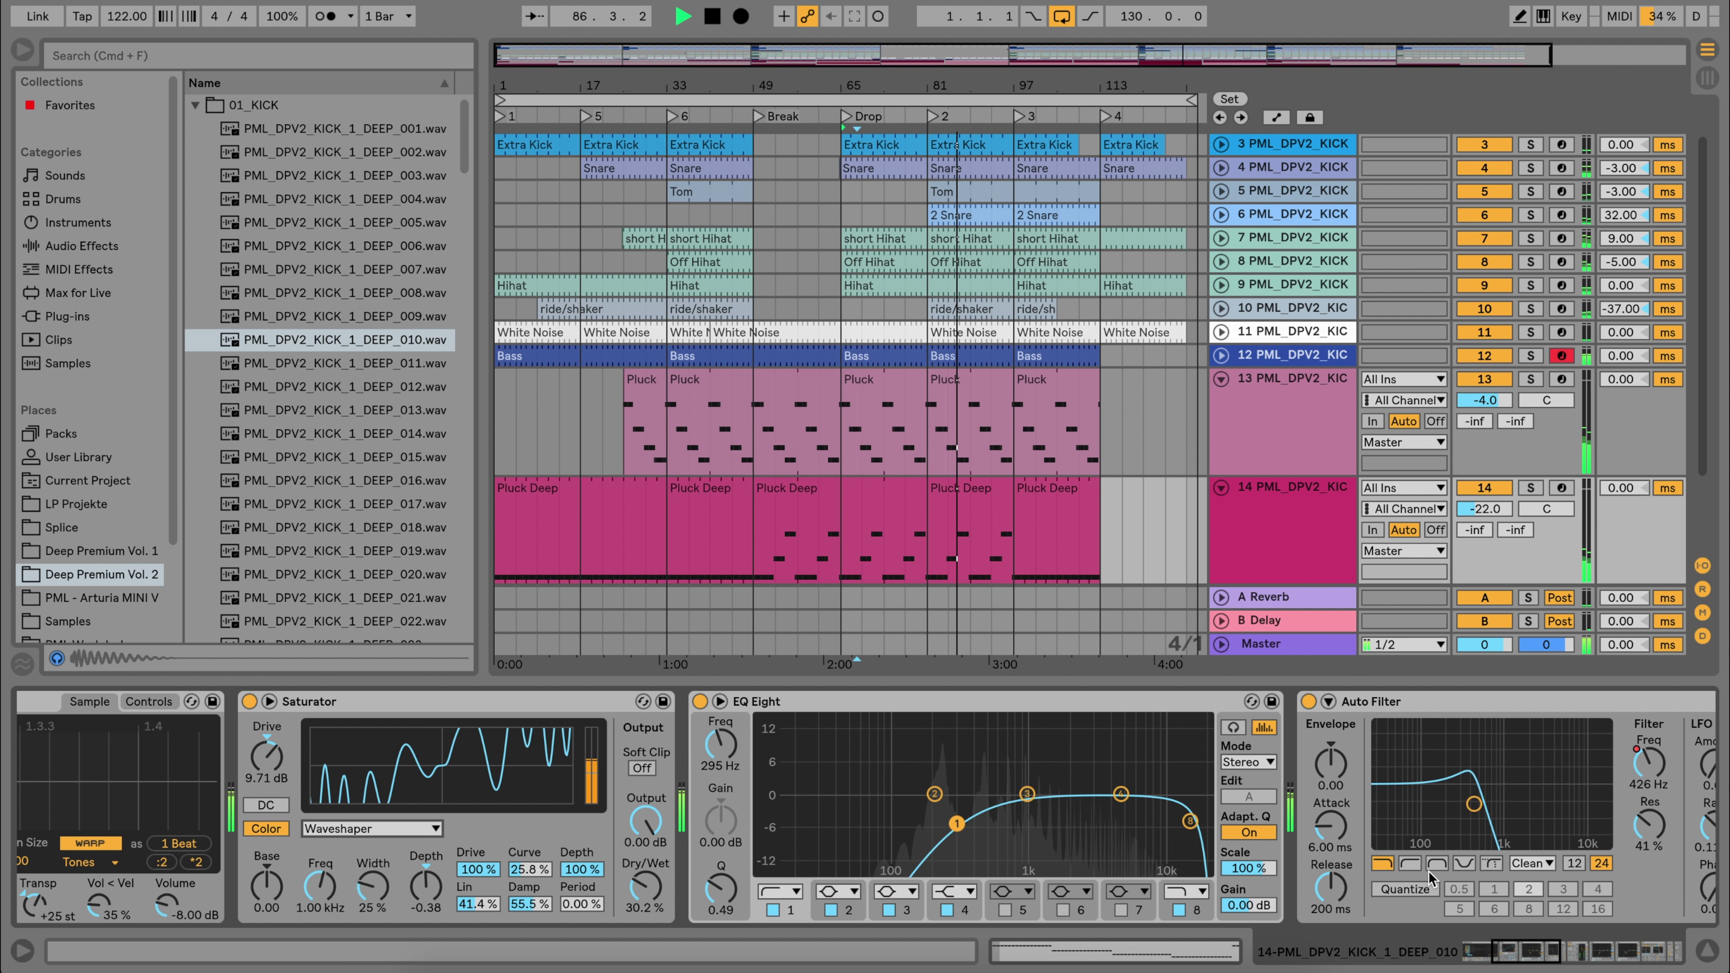
{"action": "scroll", "coordinate": [1427, 876], "scroll_direction": "right", "scroll_amount": 10}
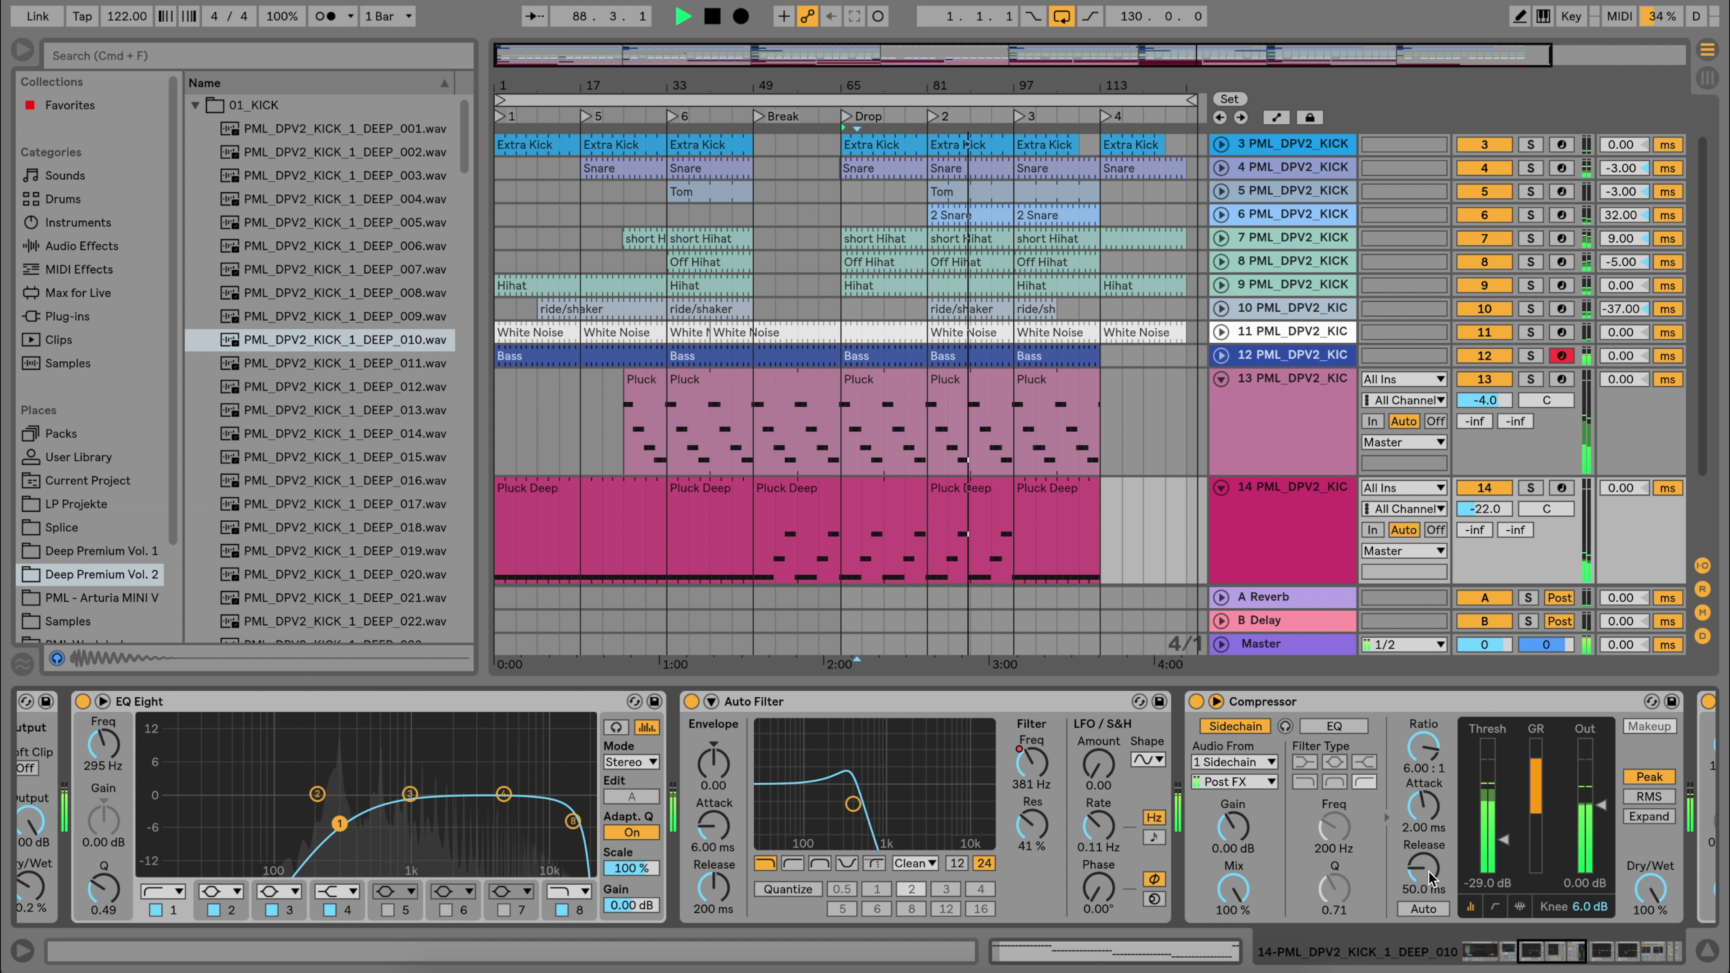
{"action": "scroll", "coordinate": [1428, 879], "scroll_direction": "right", "scroll_amount": 3}
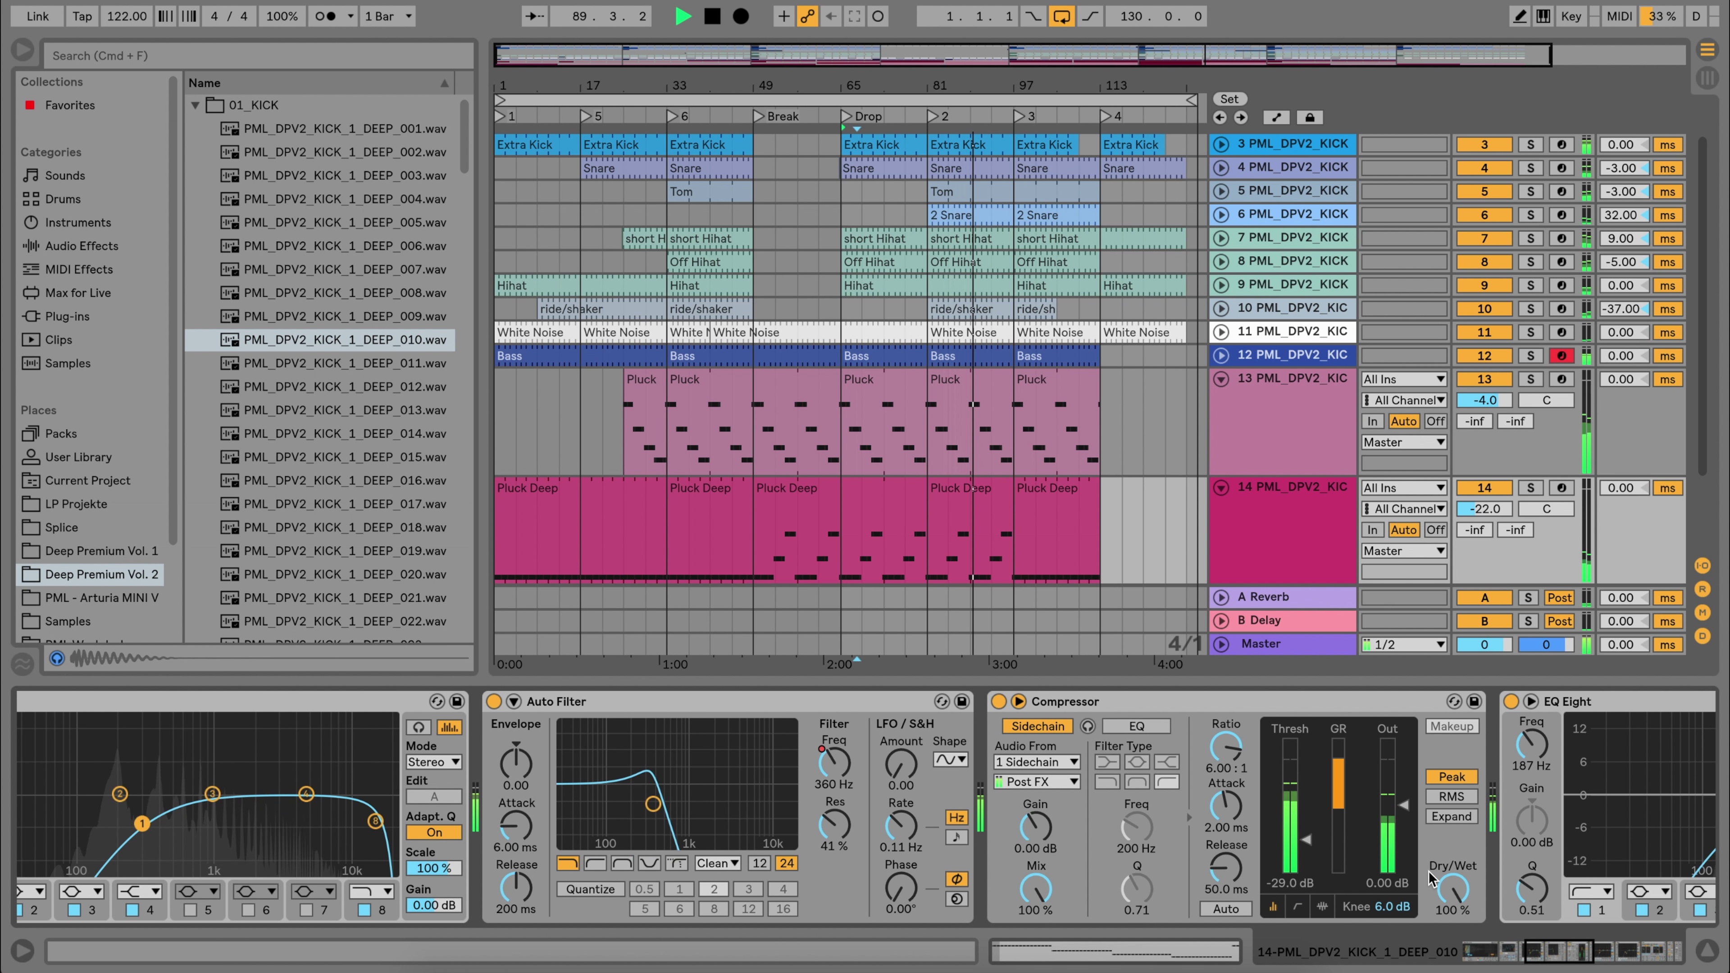
{"action": "scroll", "coordinate": [1430, 878], "scroll_direction": "right", "scroll_amount": 4}
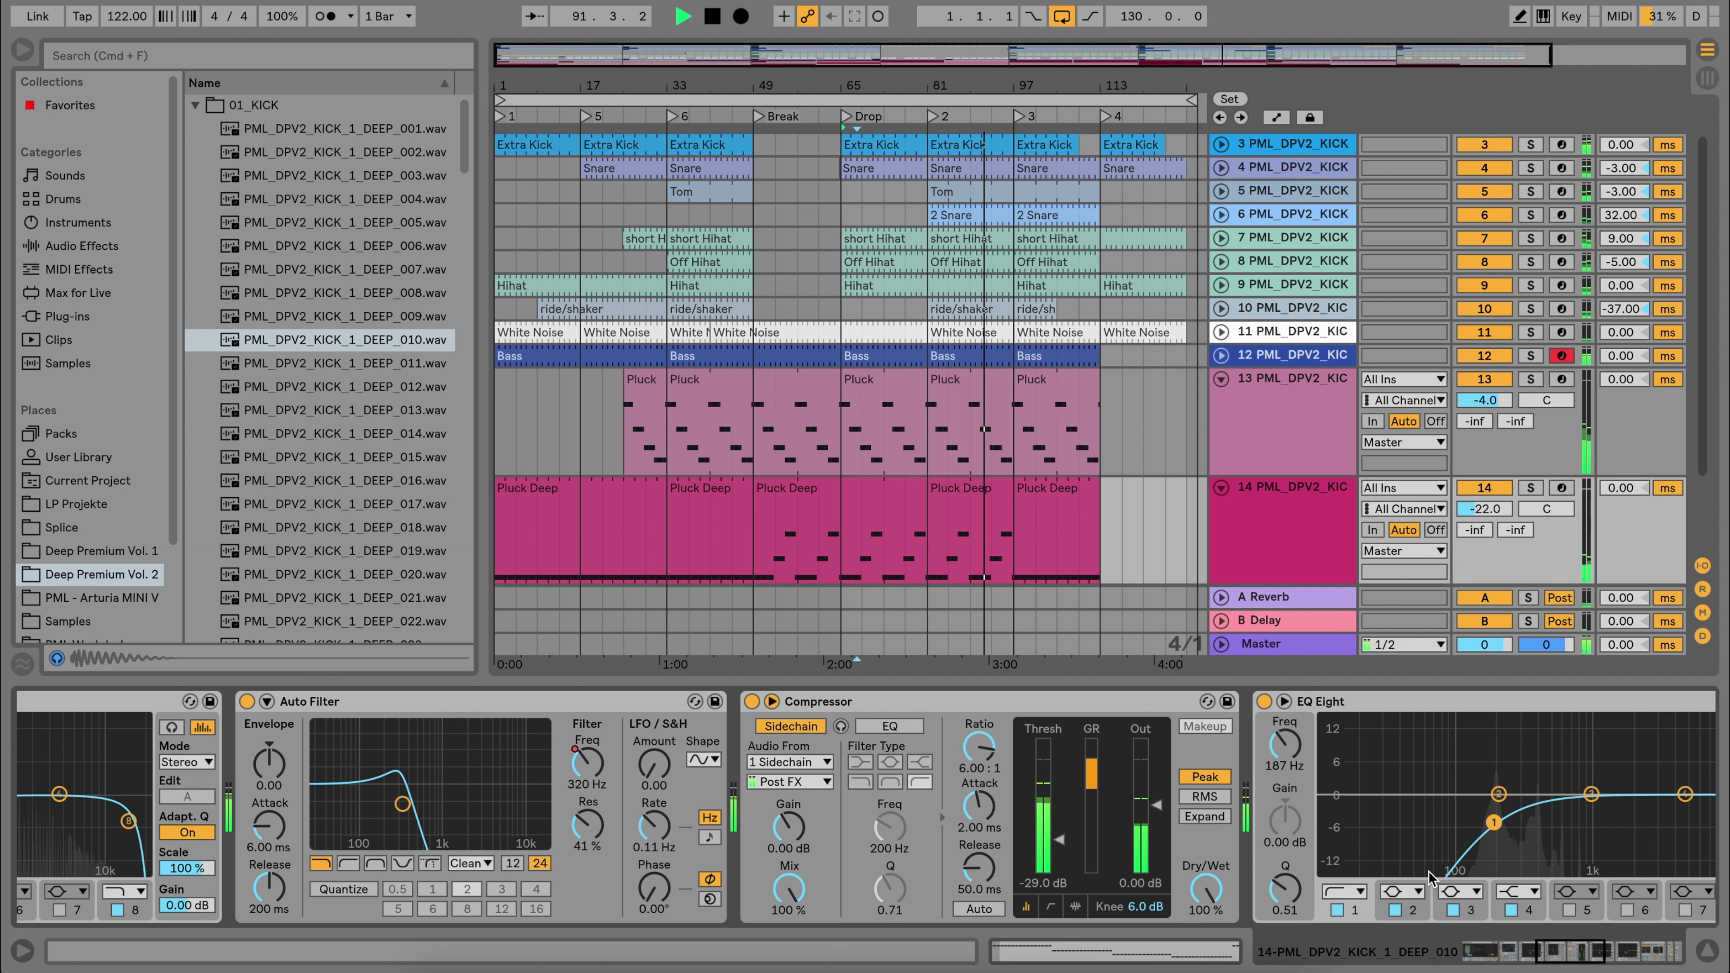
{"action": "scroll", "coordinate": [1428, 871], "scroll_direction": "right", "scroll_amount": 6}
{"action": "scroll", "coordinate": [1429, 879], "scroll_direction": "right", "scroll_amount": 7}
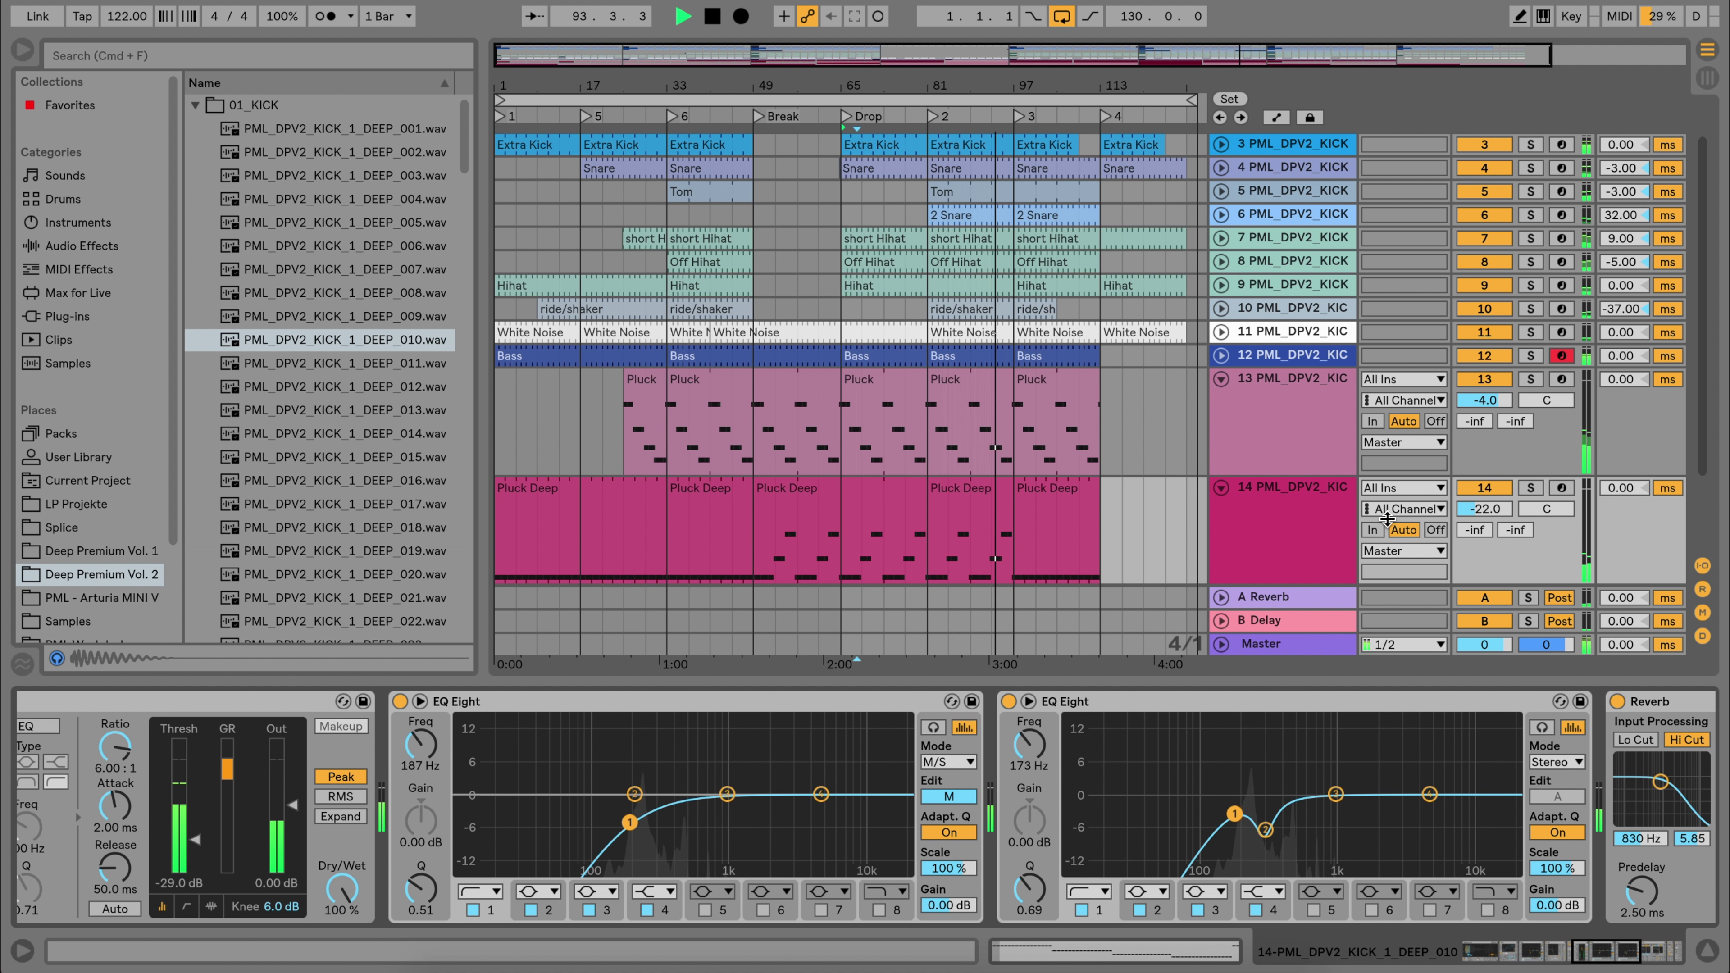
{"action": "left_click", "coordinate": [1221, 487]}
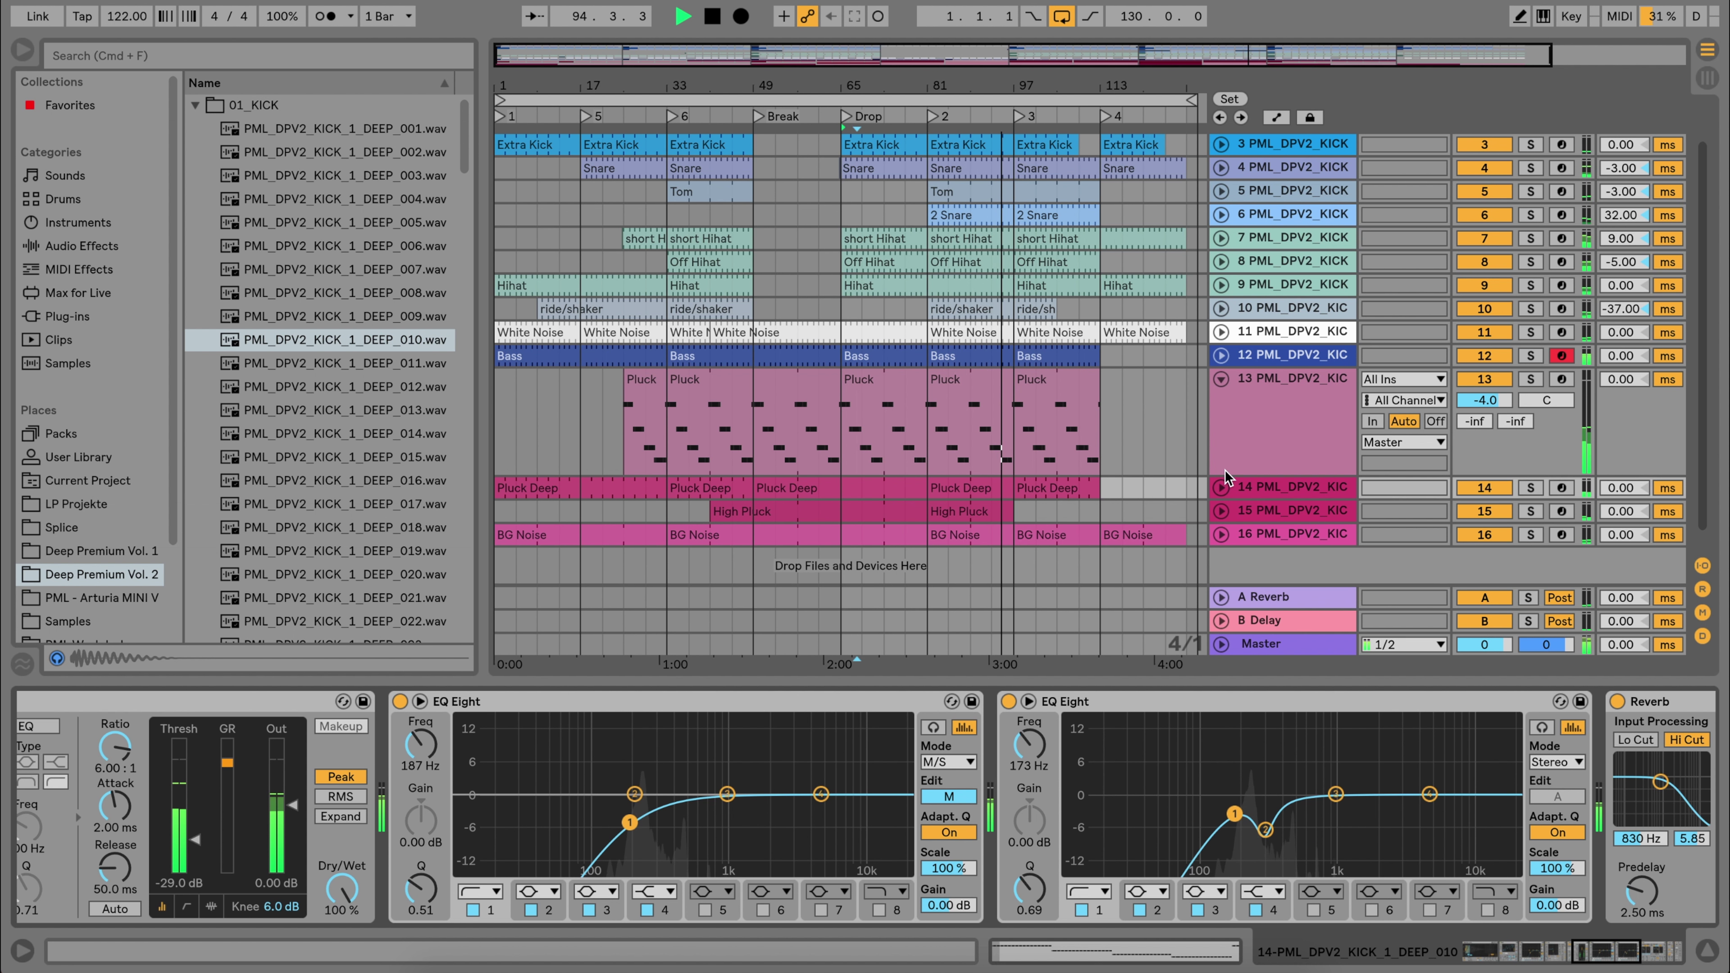
{"action": "left_click", "coordinate": [1220, 380]}
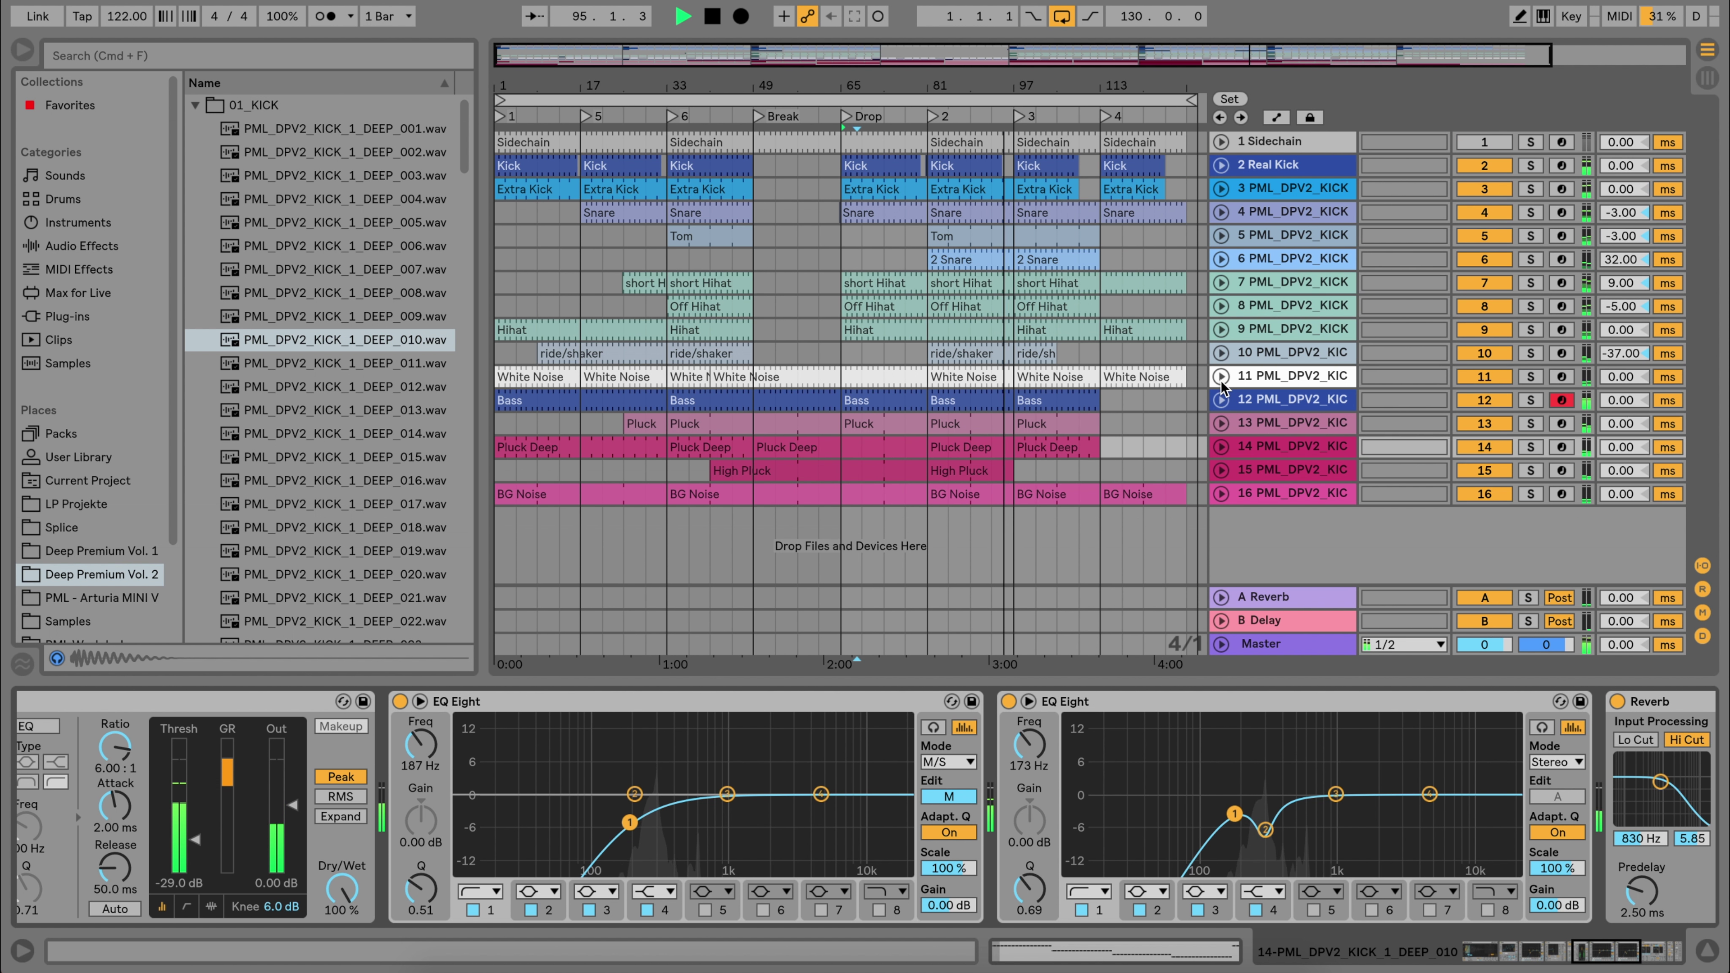
- Show the devices of the BG Noise track 16 and review the warp mode options of its Simpler
{"action": "left_click", "coordinate": [1268, 471]}
{"action": "left_click", "coordinate": [1270, 492]}
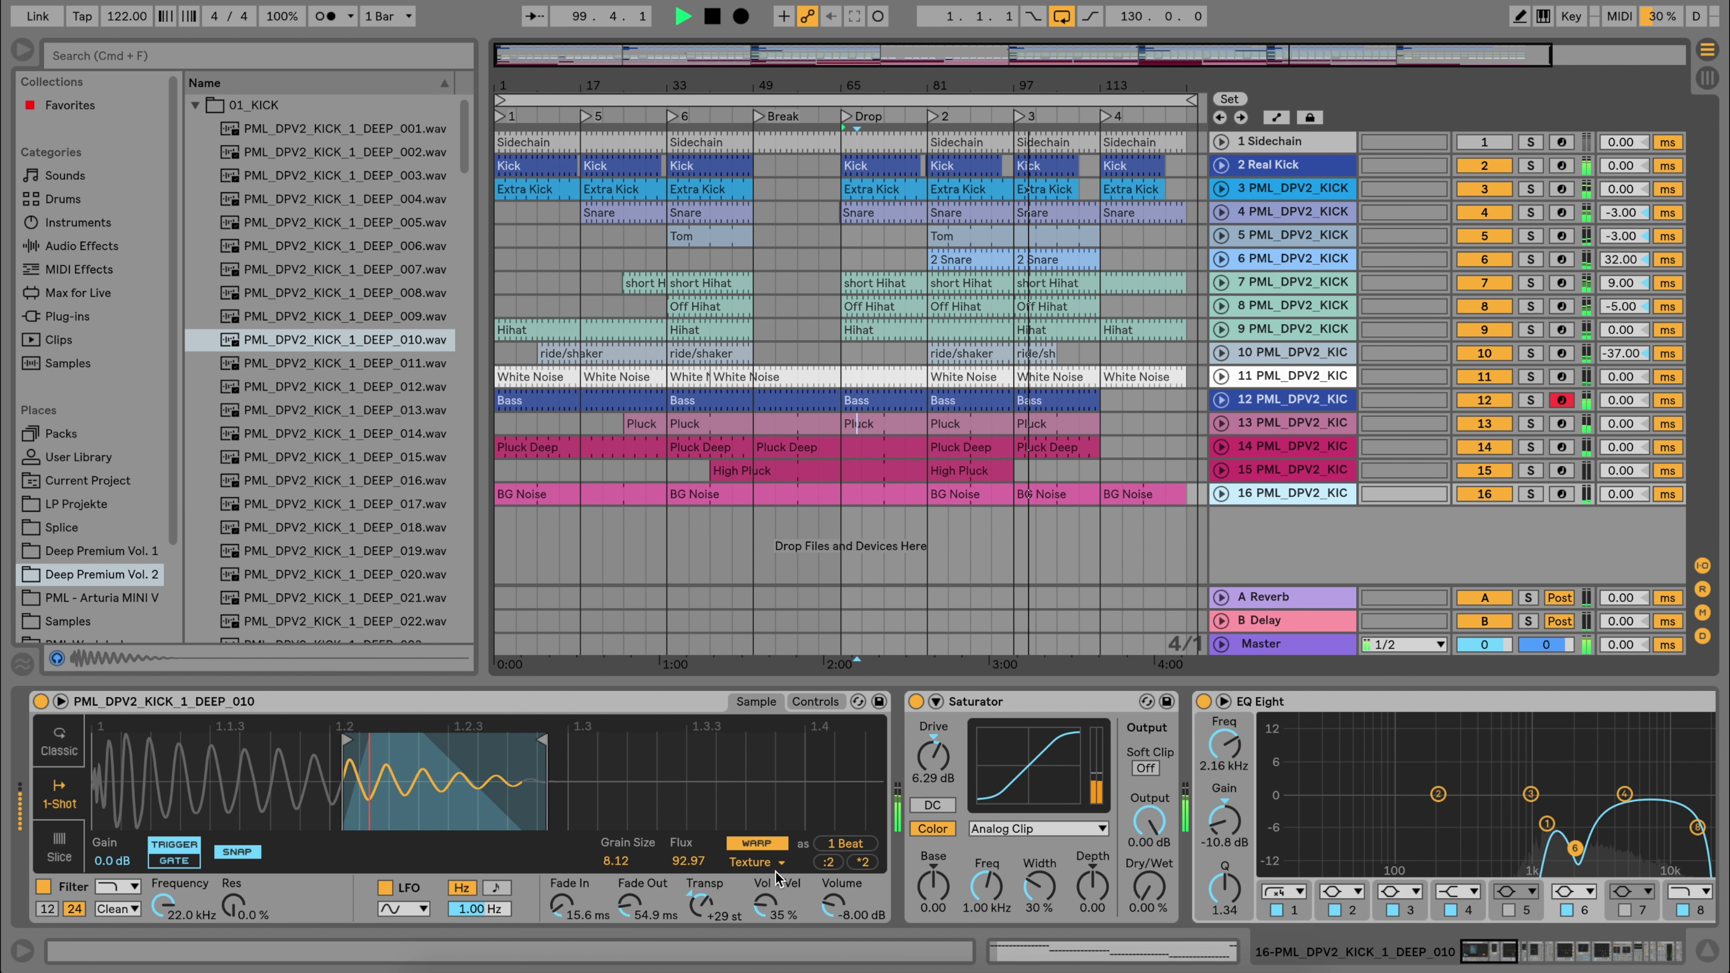
{"action": "left_click", "coordinate": [788, 866]}
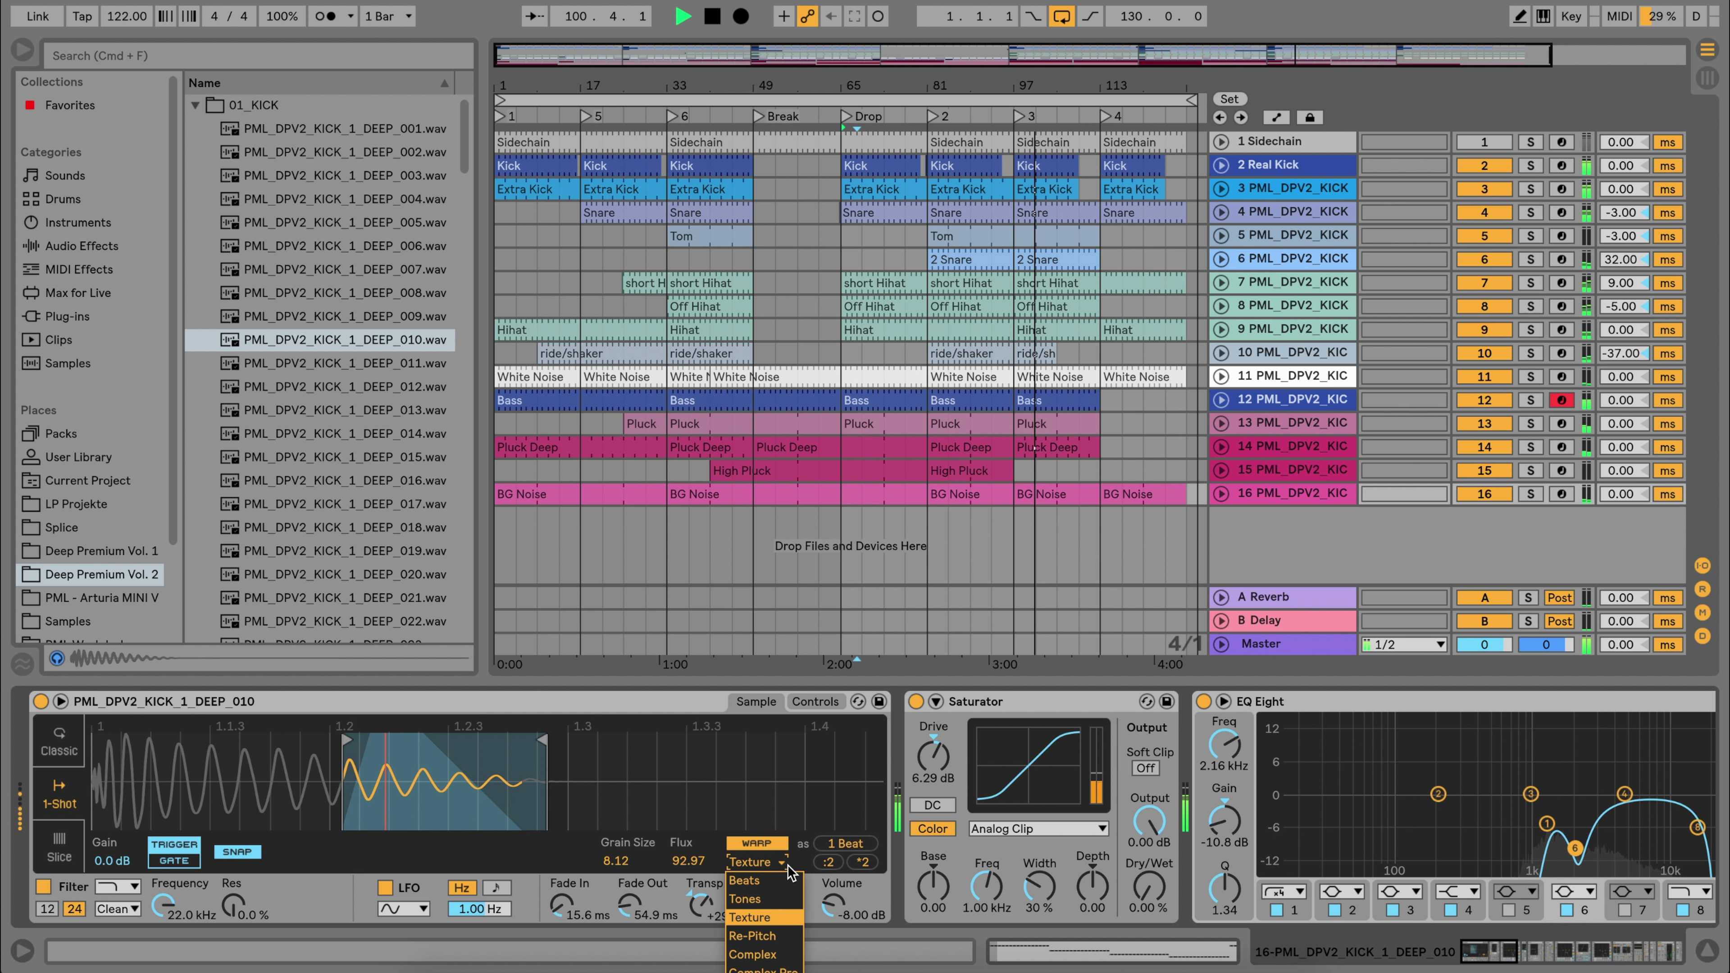
{"action": "left_click", "coordinate": [788, 865]}
- Examine the BG Noise track's effect chain, including its Saturators, EQs, Overdrive, Auto Filter and Frequency Shifter
{"action": "scroll", "coordinate": [1188, 812], "scroll_direction": "right", "scroll_amount": 6}
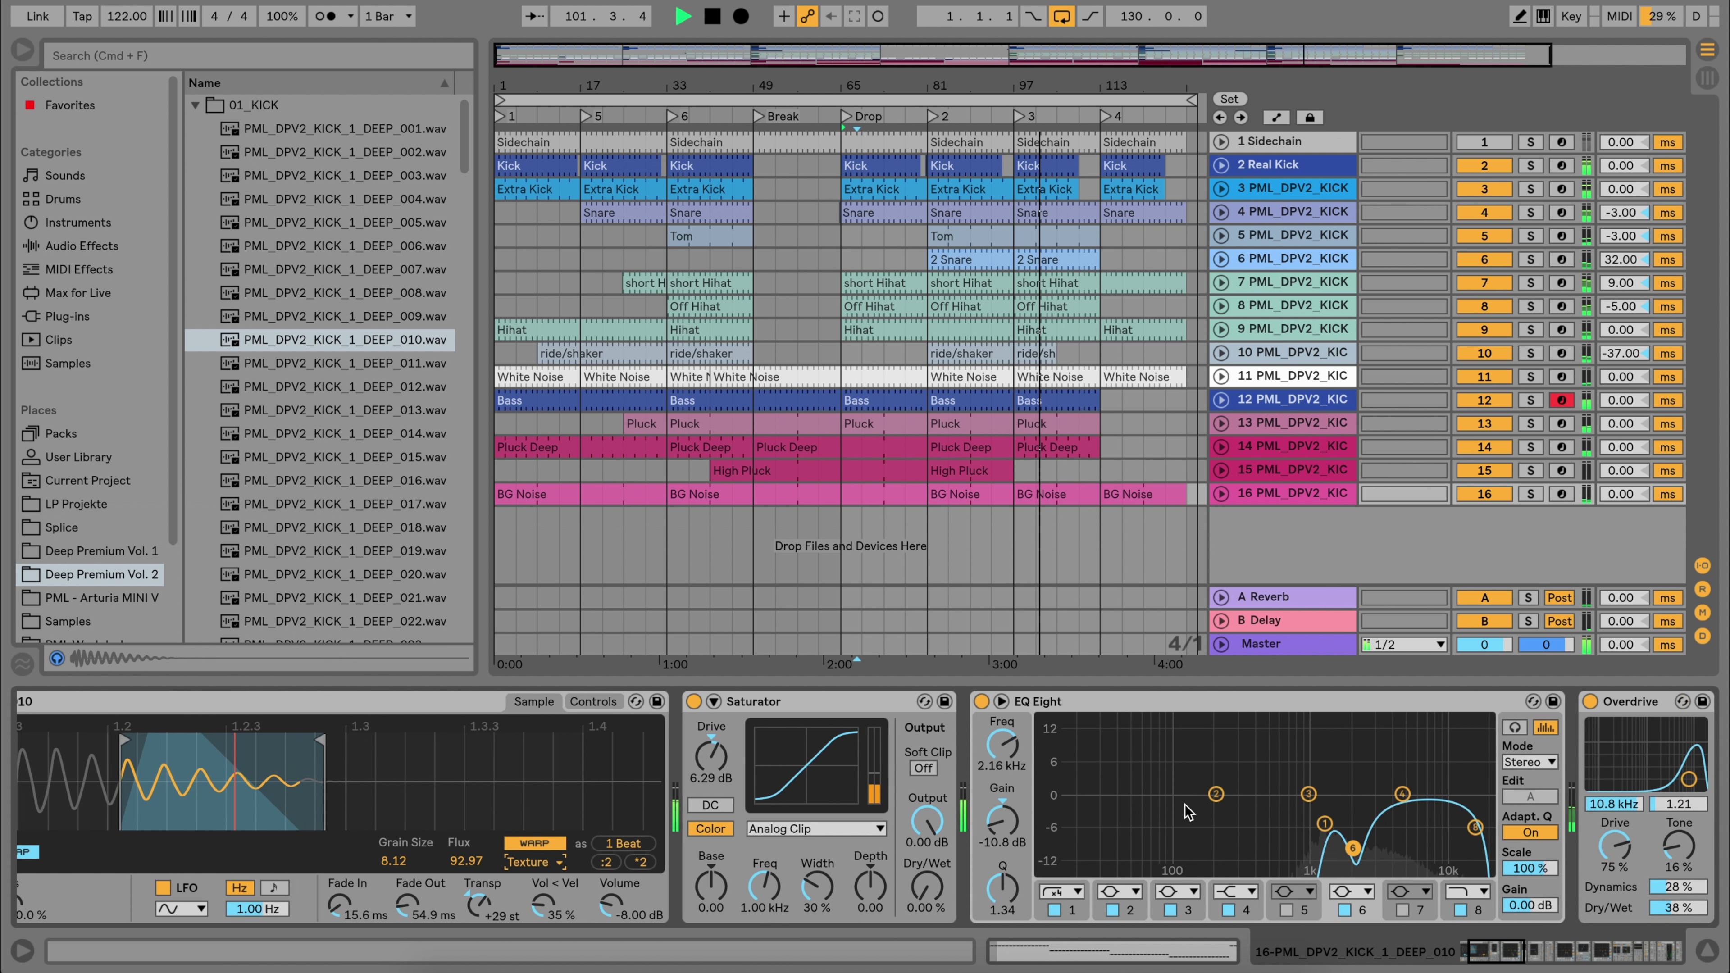
{"action": "scroll", "coordinate": [1187, 810], "scroll_direction": "right", "scroll_amount": 5}
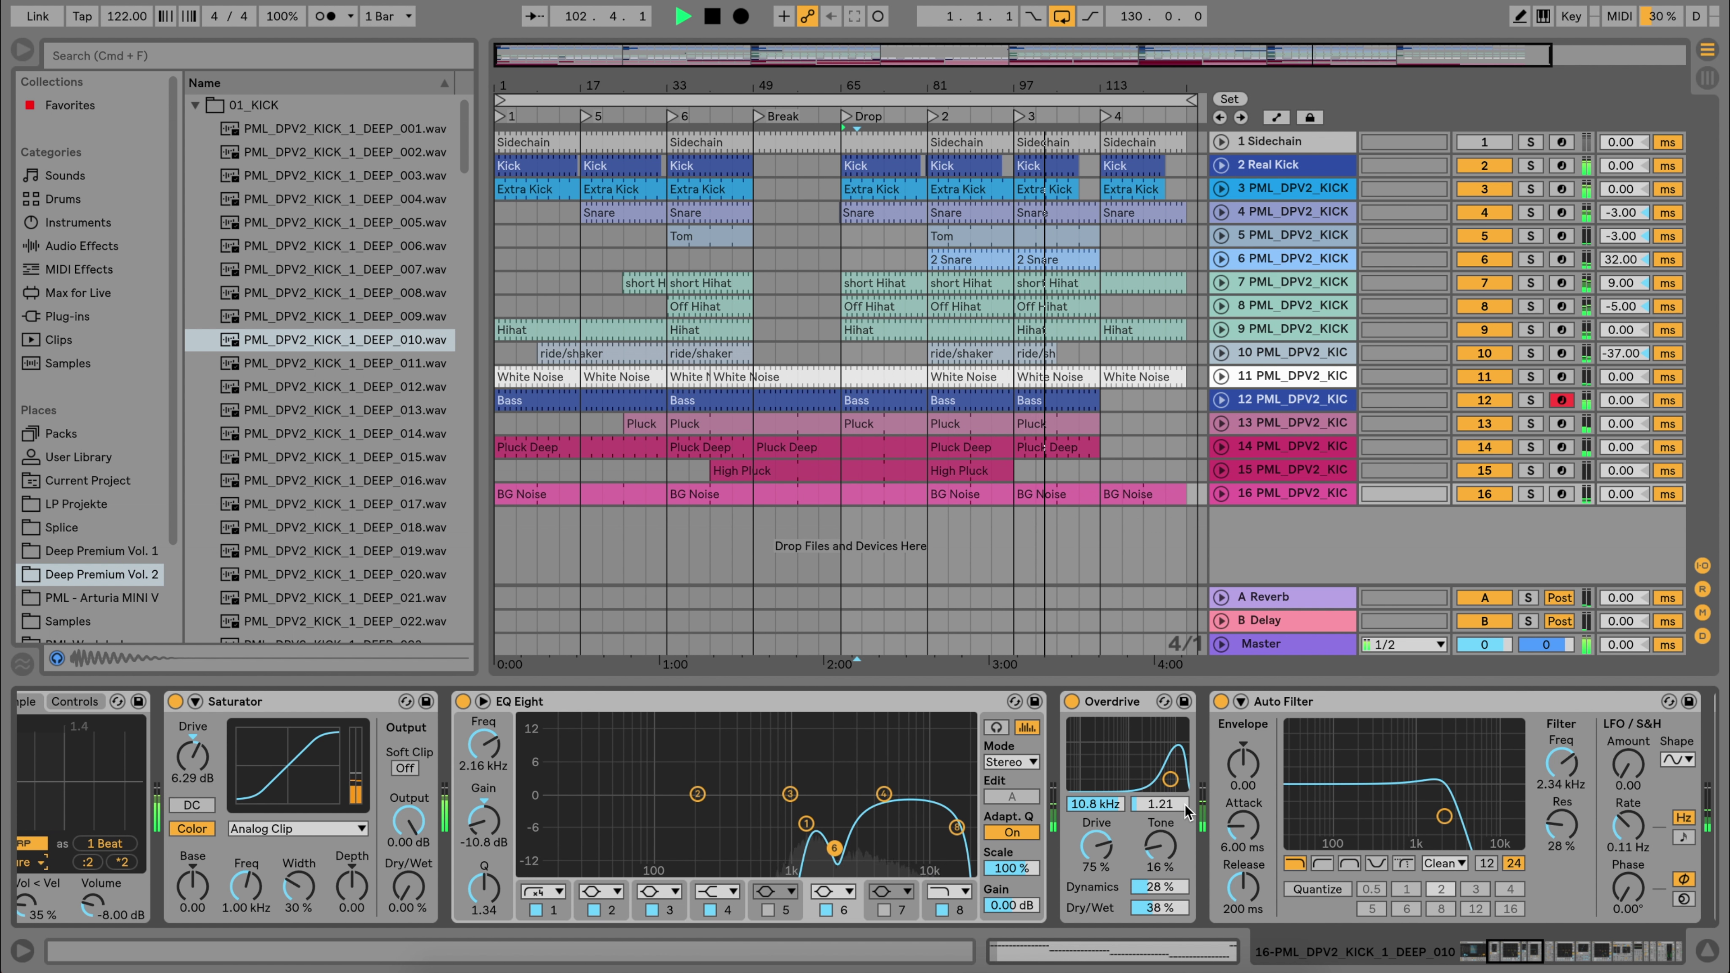
{"action": "scroll", "coordinate": [1184, 804], "scroll_direction": "right", "scroll_amount": 10}
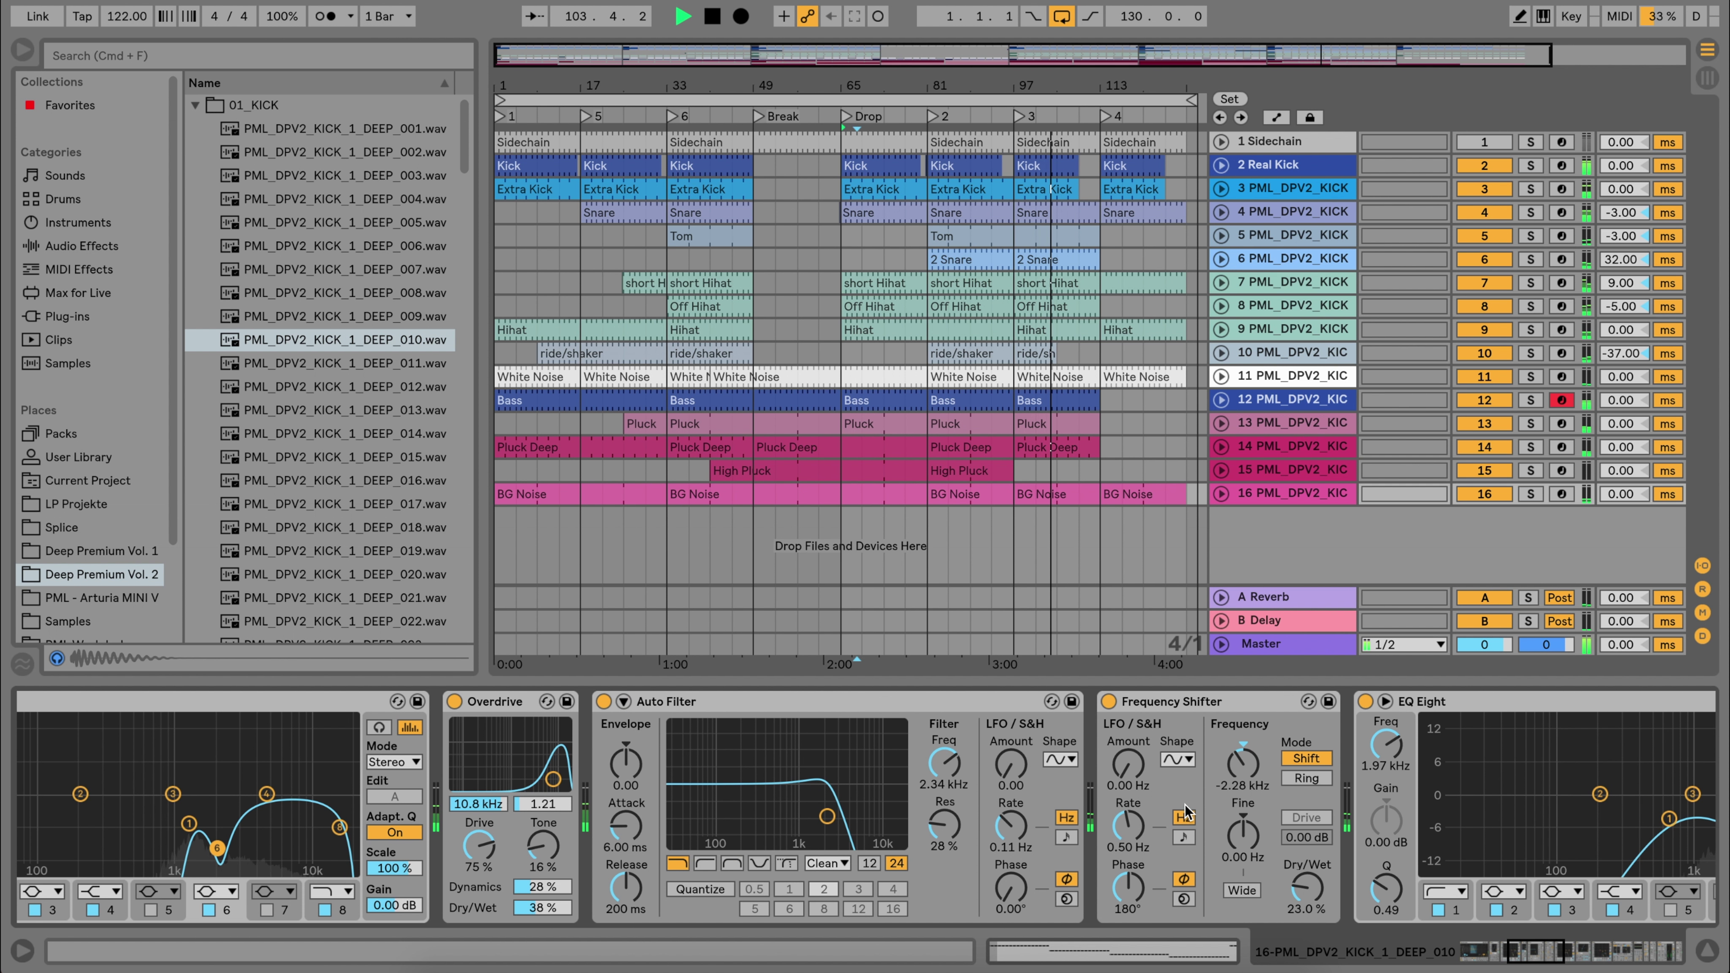
{"action": "scroll", "coordinate": [1185, 812], "scroll_direction": "right", "scroll_amount": 12}
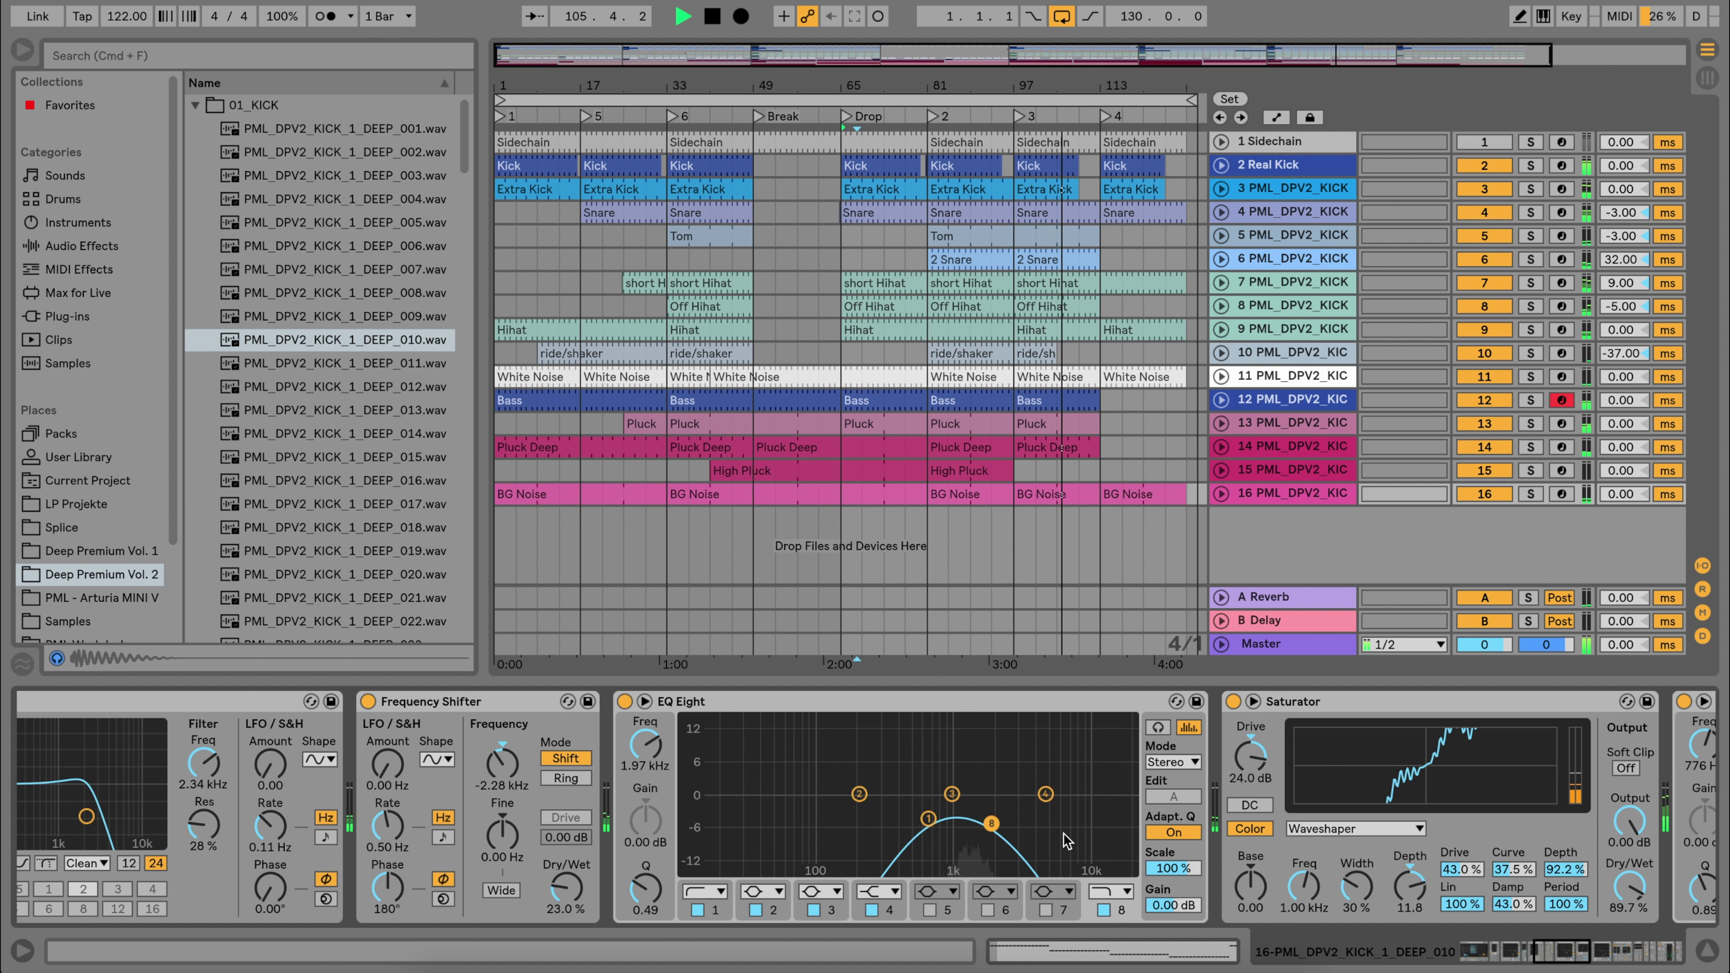
{"action": "scroll", "coordinate": [1291, 813], "scroll_direction": "right", "scroll_amount": 15}
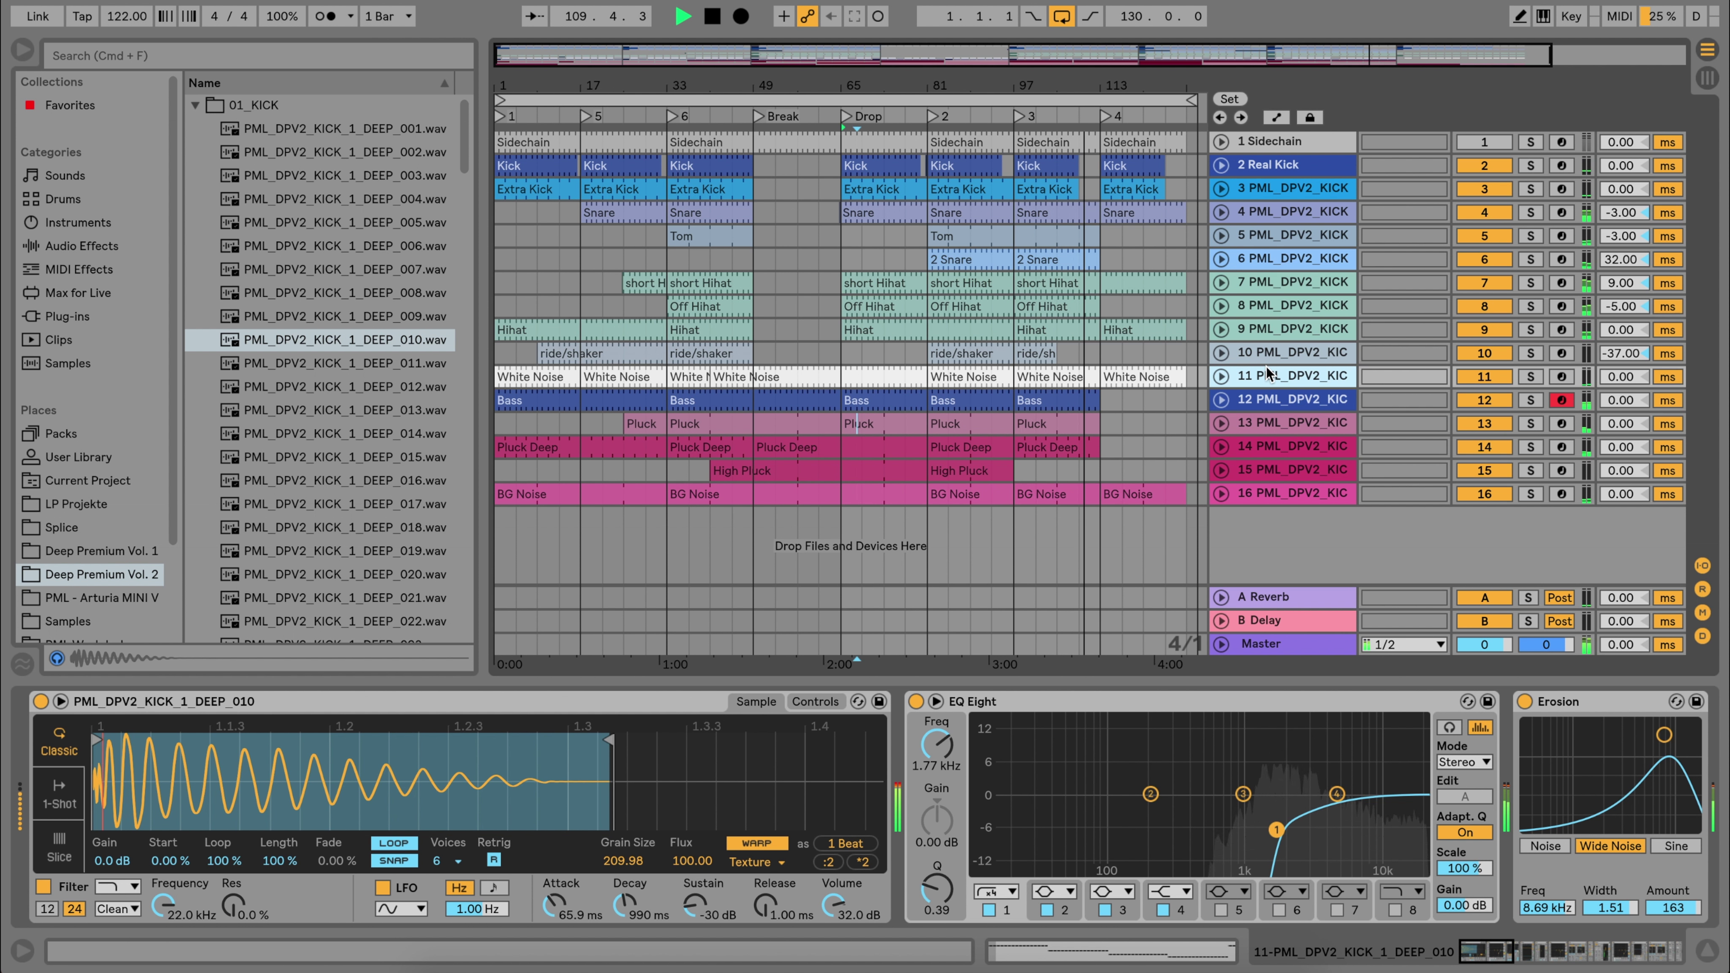
- Inspect the MIDI notes of the White Noise clip in section 4, enlarged enough to read the note names
{"action": "double_click", "coordinate": [1146, 376]}
{"action": "left_click", "coordinate": [1145, 375]}
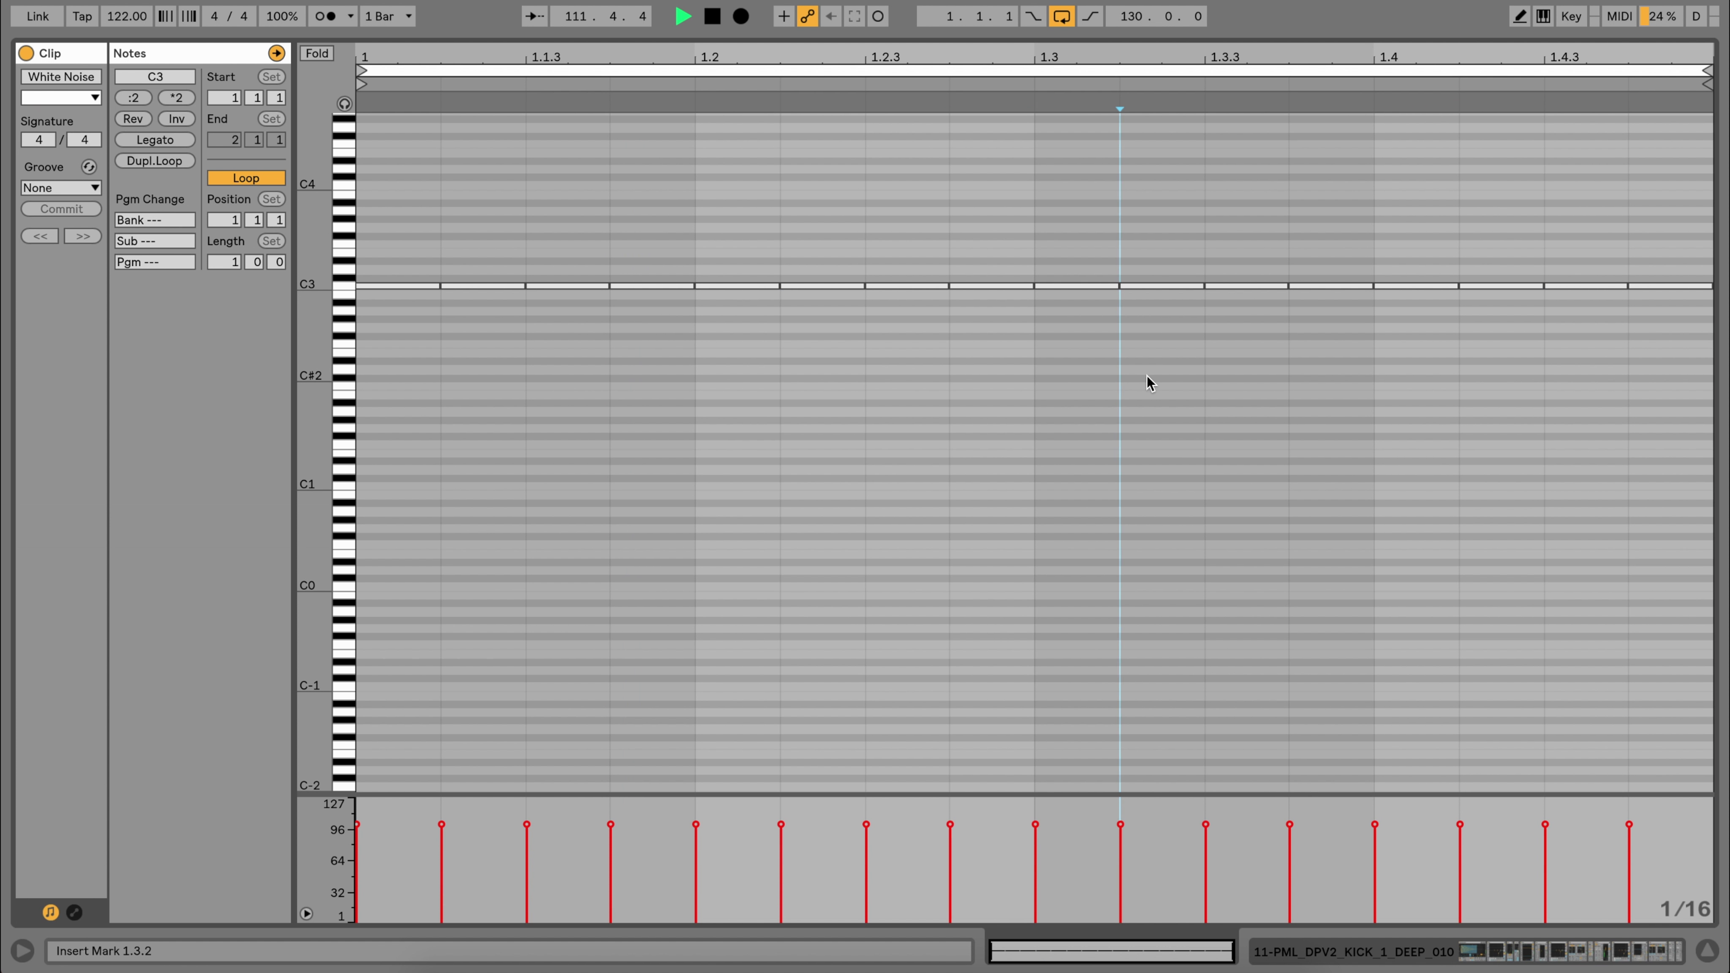
{"action": "left_click_drag", "start_coordinate": [323, 281], "coordinate": [371, 280]}
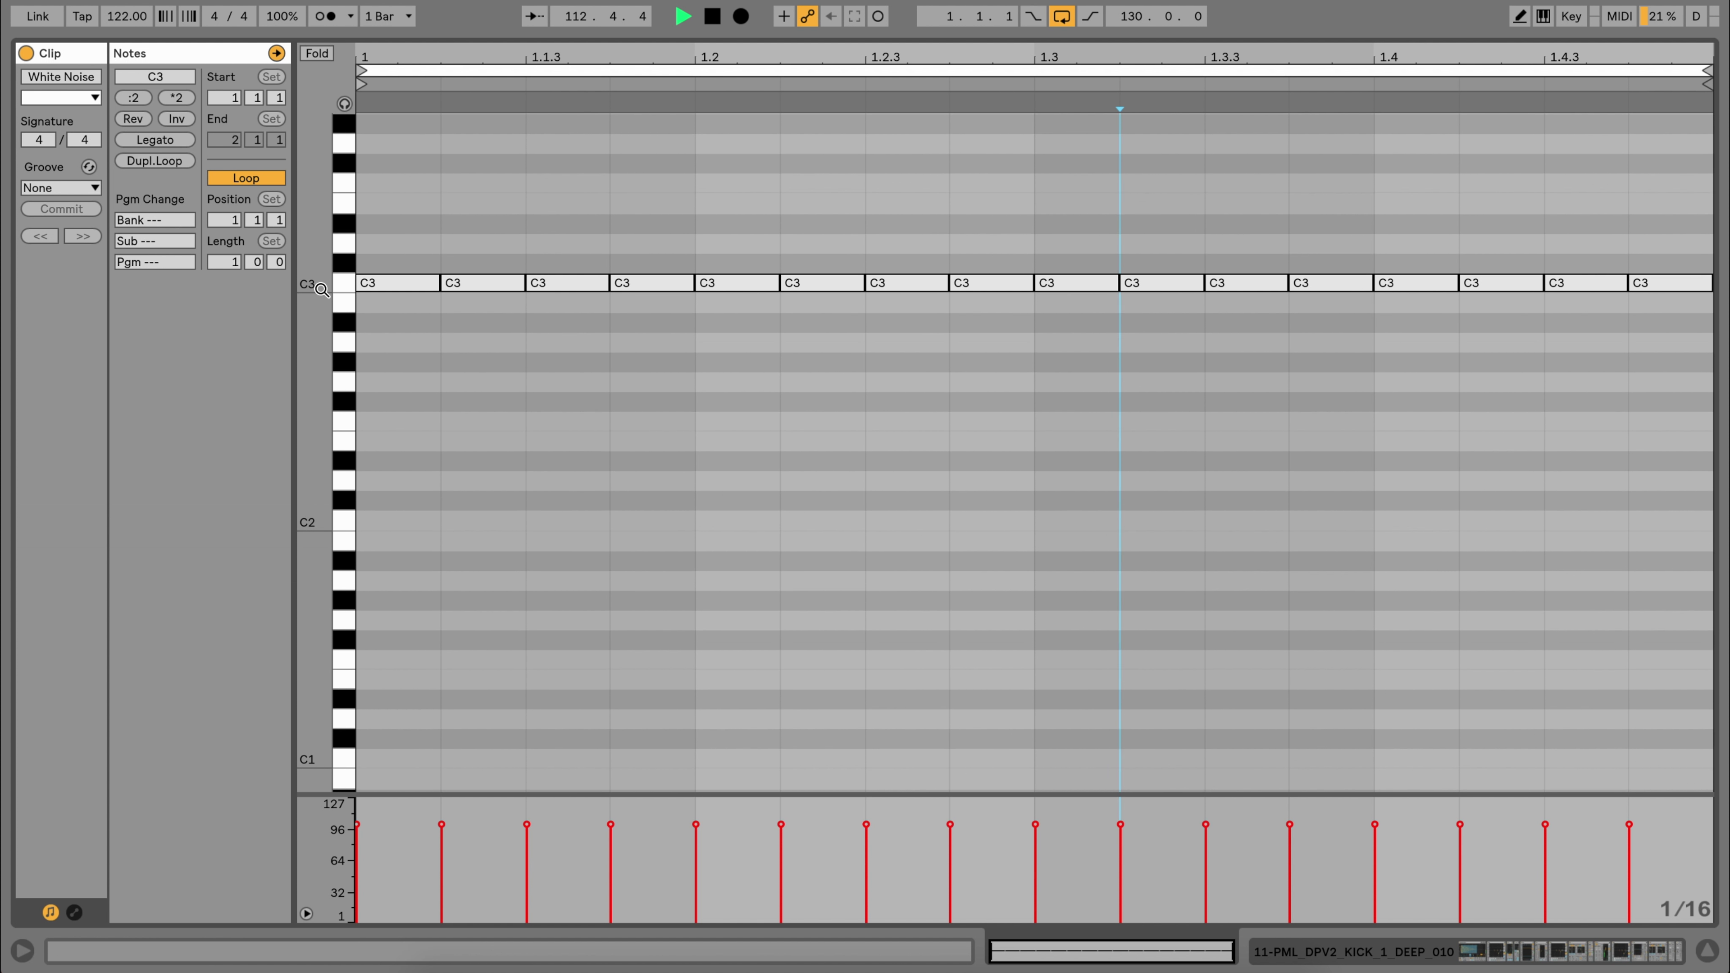
- Close the clip's note editor and examine the White Noise track 11 devices from the Simpler to the Chorus and second EQ Eight
{"action": "left_click", "coordinate": [1705, 946]}
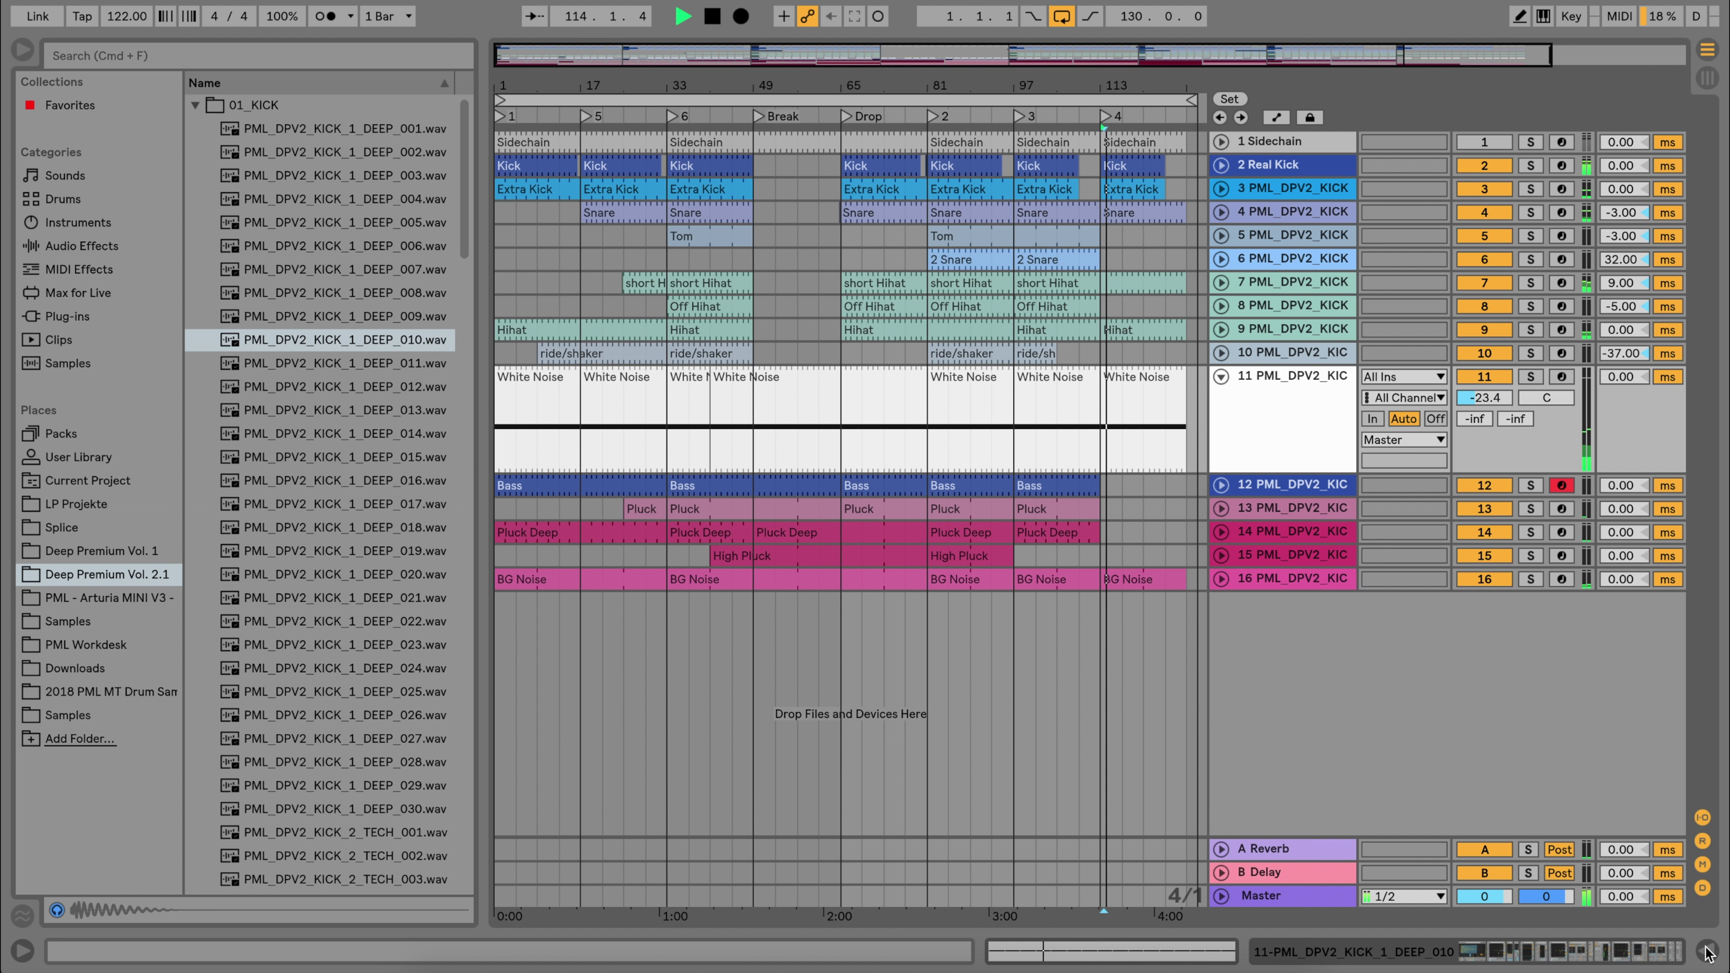
{"action": "double_click", "coordinate": [1254, 379]}
{"action": "scroll", "coordinate": [1280, 804], "scroll_direction": "right", "scroll_amount": 5}
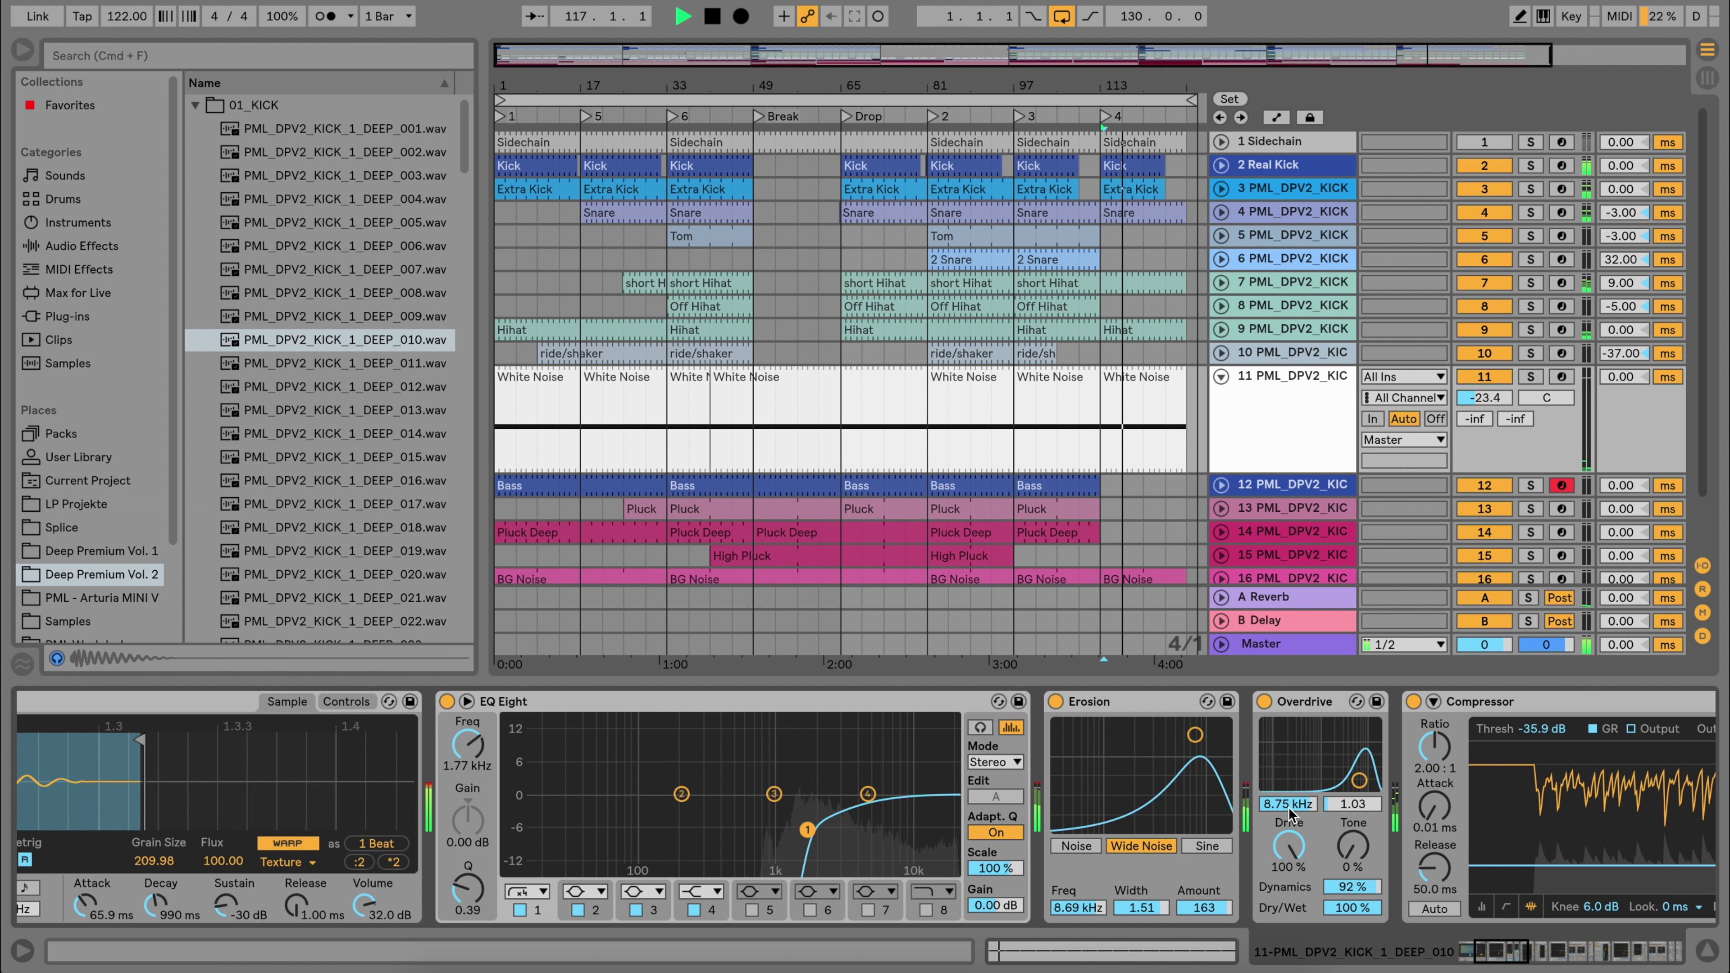
{"action": "scroll", "coordinate": [1288, 807], "scroll_direction": "right", "scroll_amount": 3}
{"action": "scroll", "coordinate": [1290, 815], "scroll_direction": "right", "scroll_amount": 8}
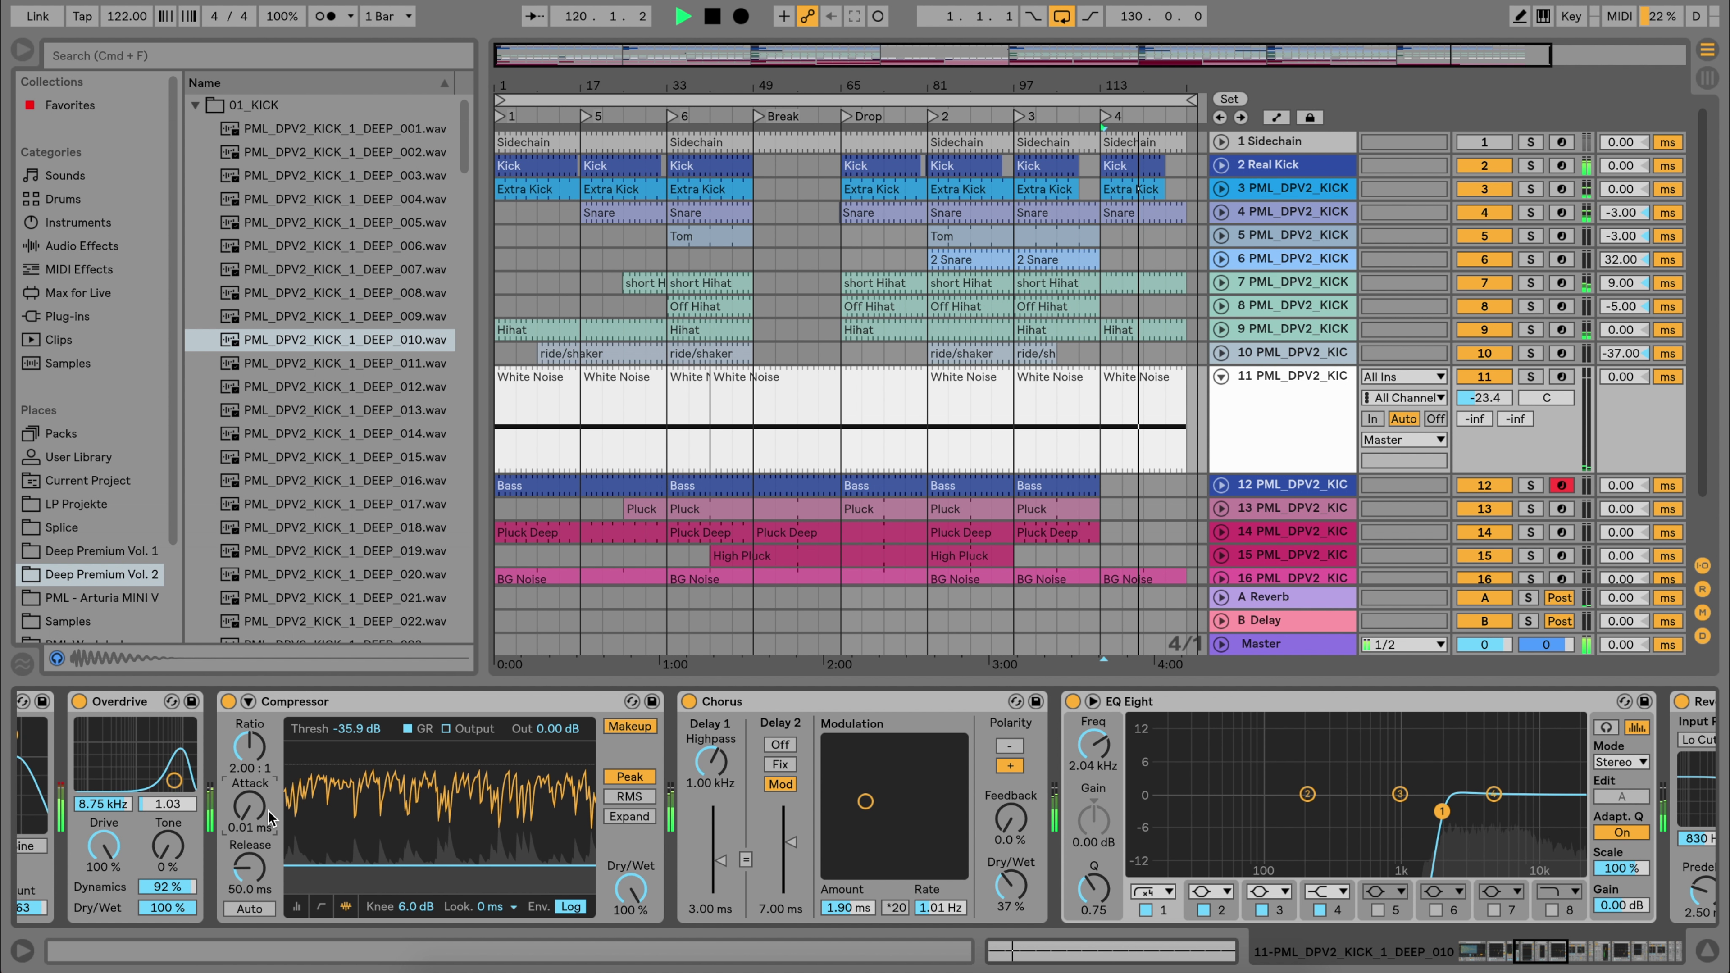
- Examine the rest of the White Noise track's effects, from the first Reverb and Simple Delay through the sidechained Compressor to the Utility devices
{"action": "scroll", "coordinate": [970, 785], "scroll_direction": "right", "scroll_amount": 5}
{"action": "scroll", "coordinate": [970, 785], "scroll_direction": "right", "scroll_amount": 5}
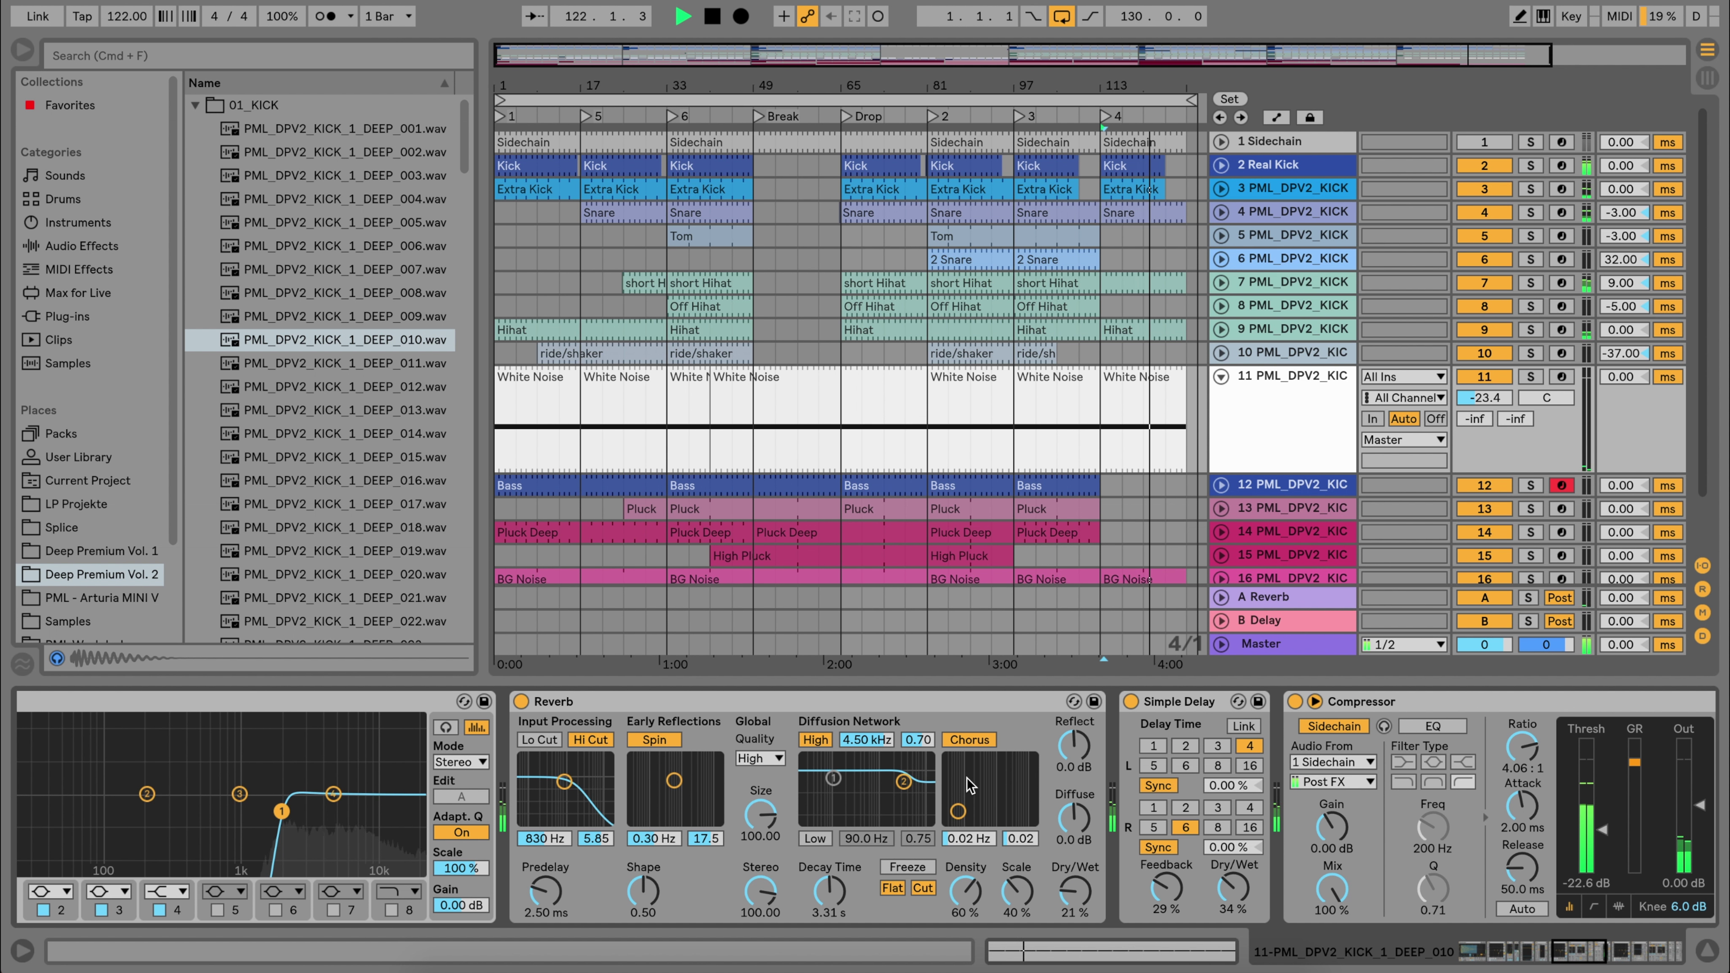
{"action": "scroll", "coordinate": [970, 785], "scroll_direction": "right", "scroll_amount": 4}
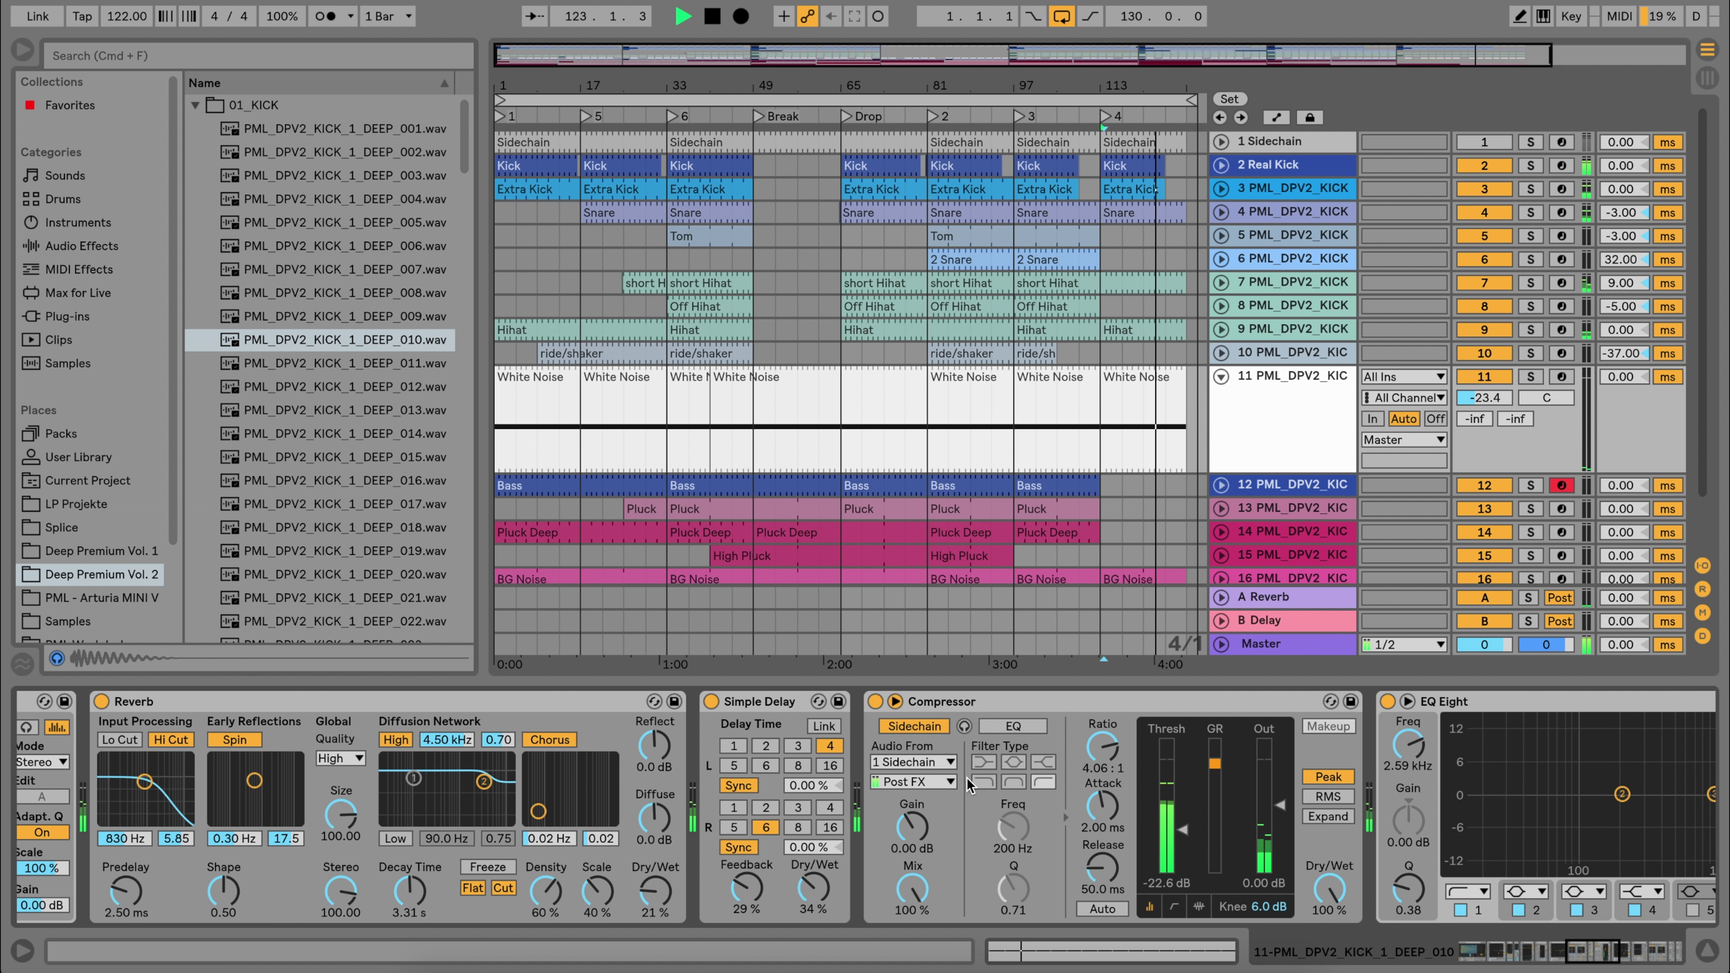
{"action": "scroll", "coordinate": [970, 785], "scroll_direction": "right", "scroll_amount": 4}
{"action": "scroll", "coordinate": [970, 785], "scroll_direction": "right", "scroll_amount": 6}
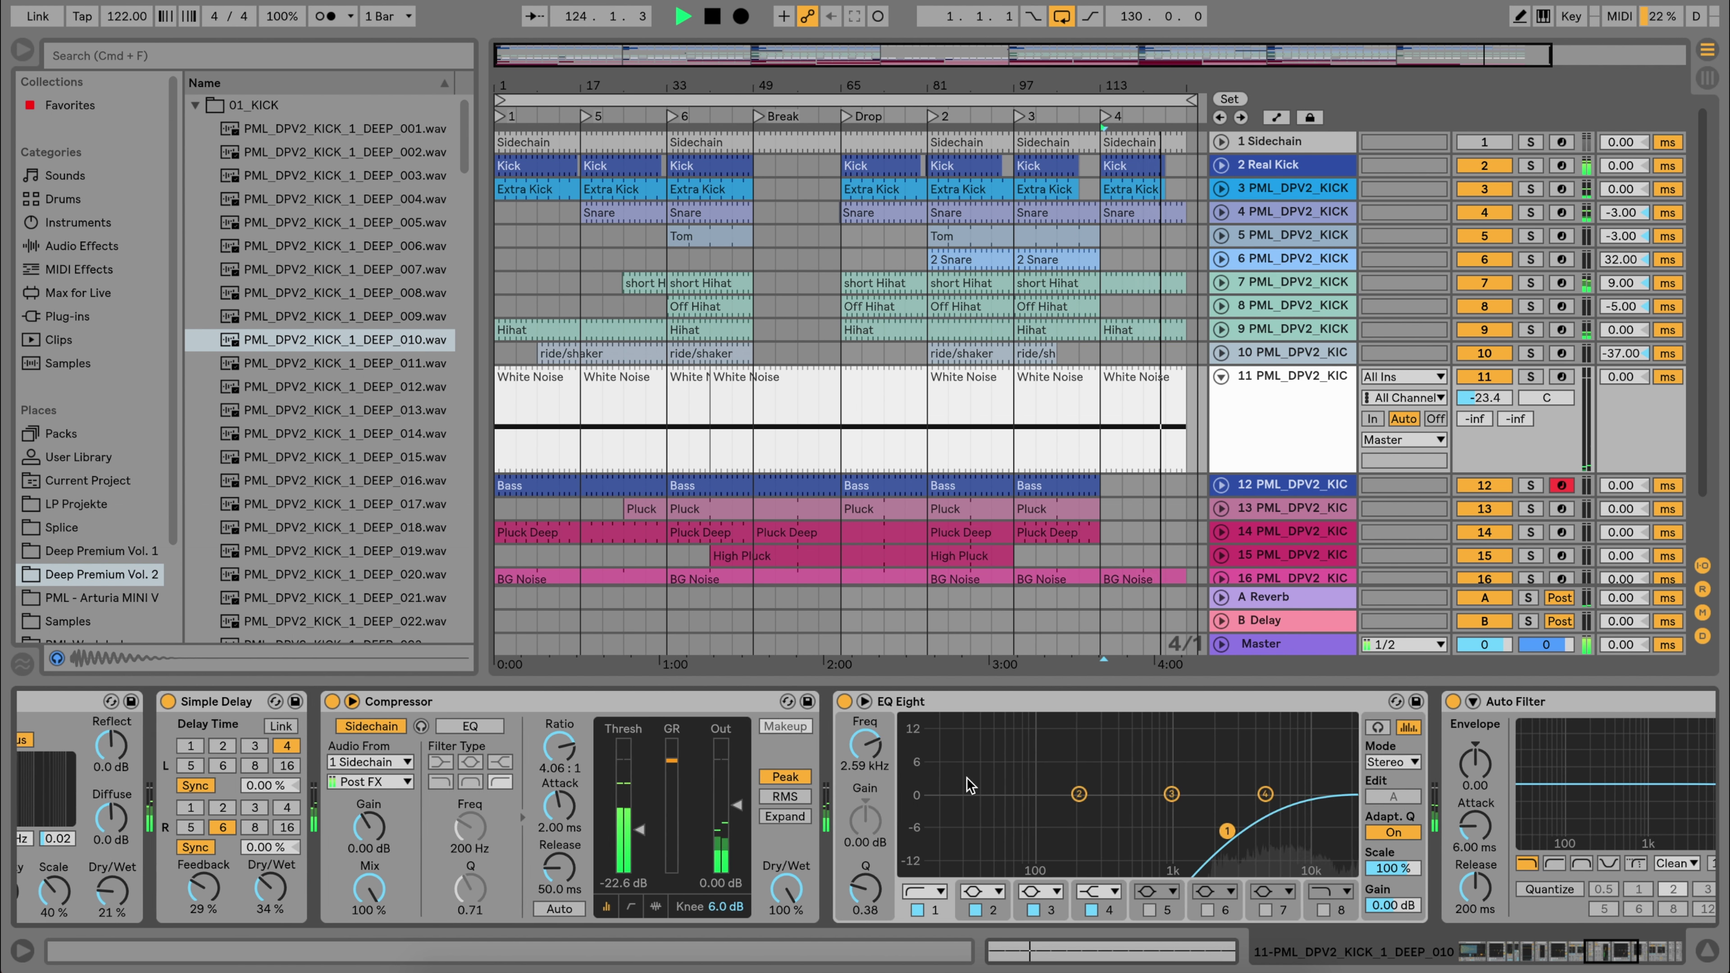
{"action": "scroll", "coordinate": [967, 785], "scroll_direction": "right", "scroll_amount": 7}
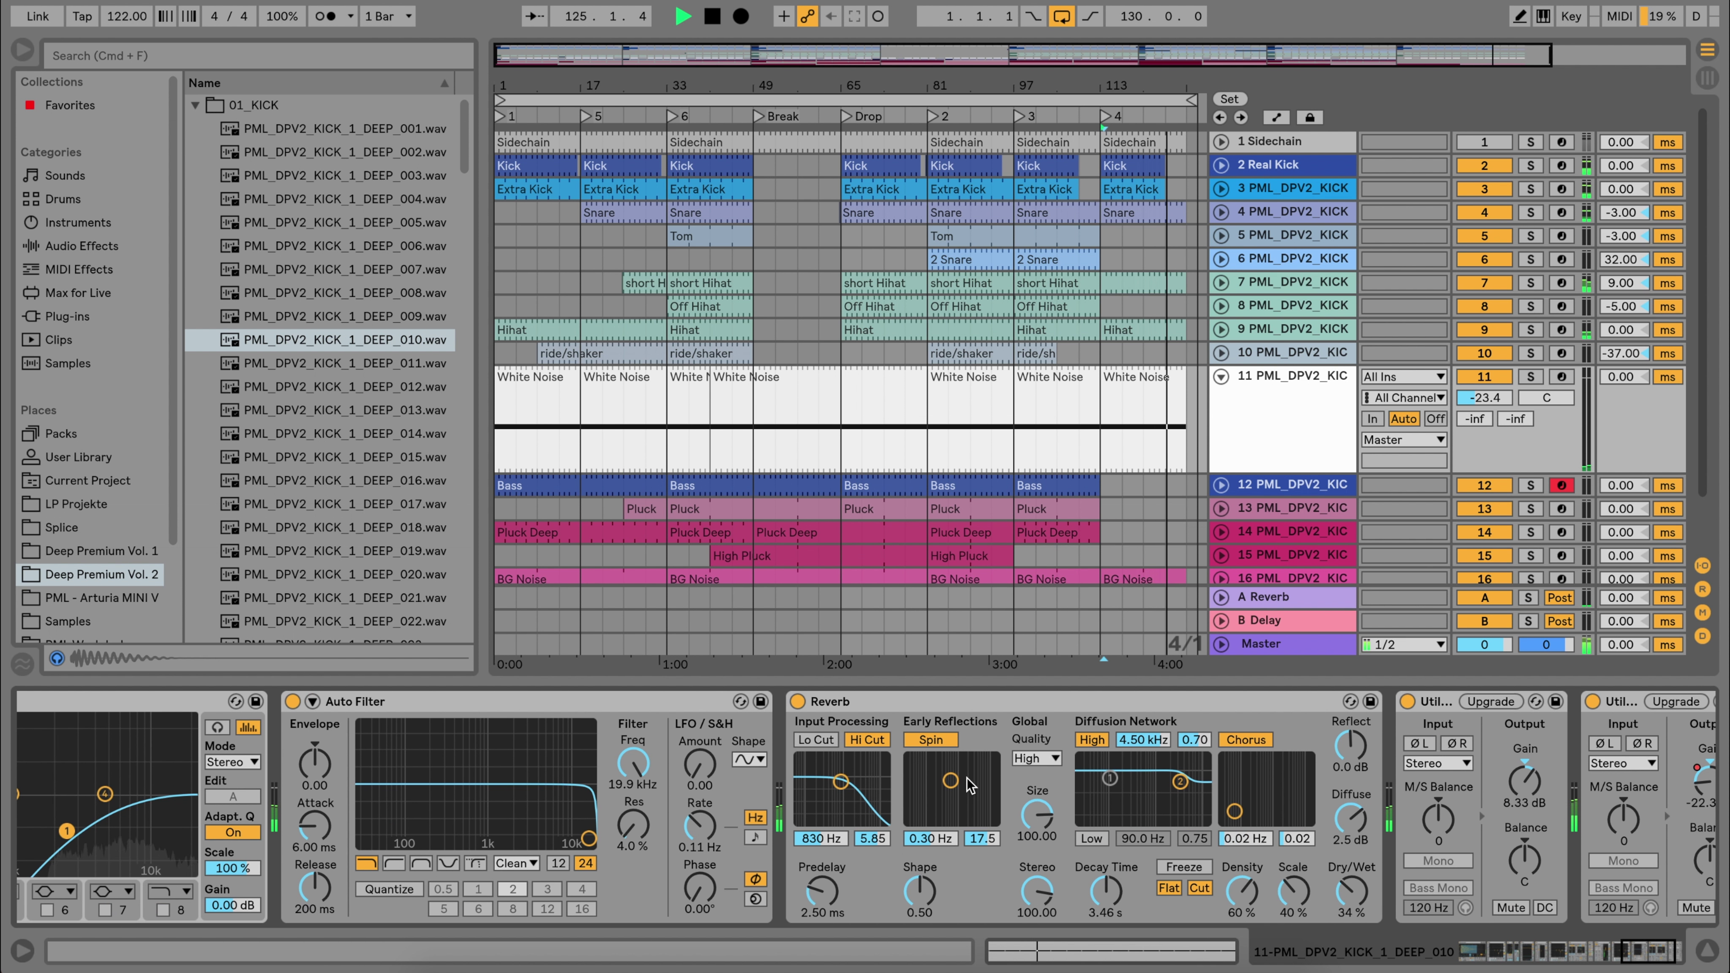
- Show the device chain of the Master track
{"action": "left_click", "coordinate": [1292, 644]}
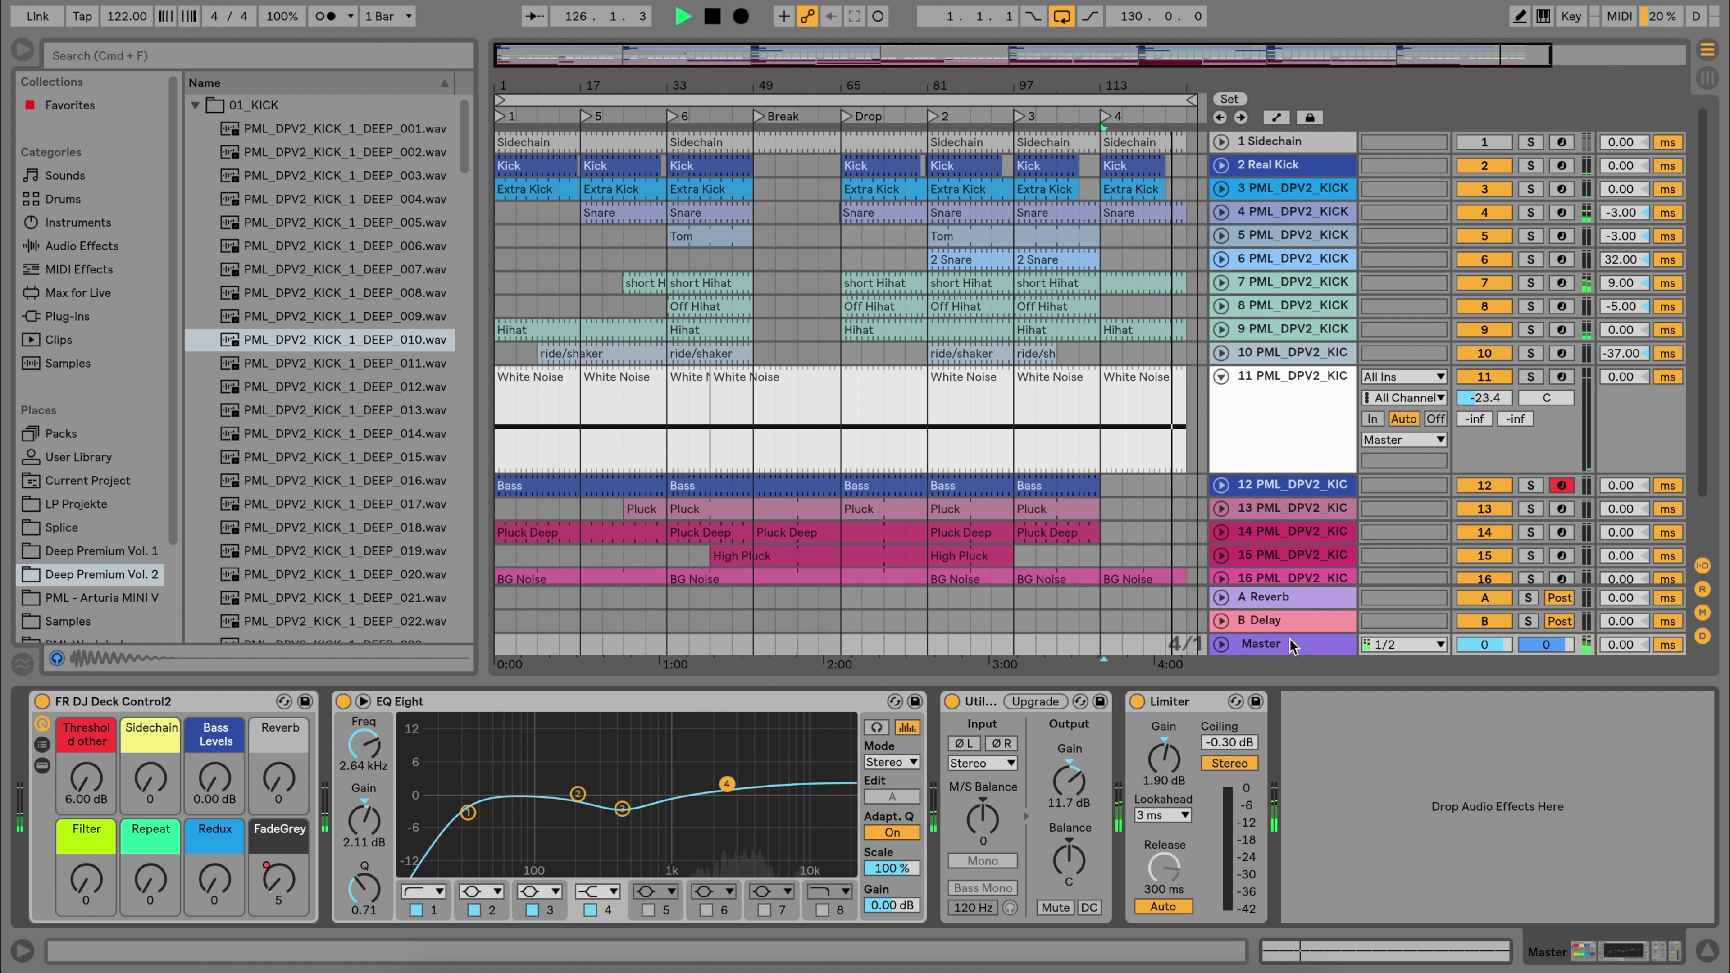